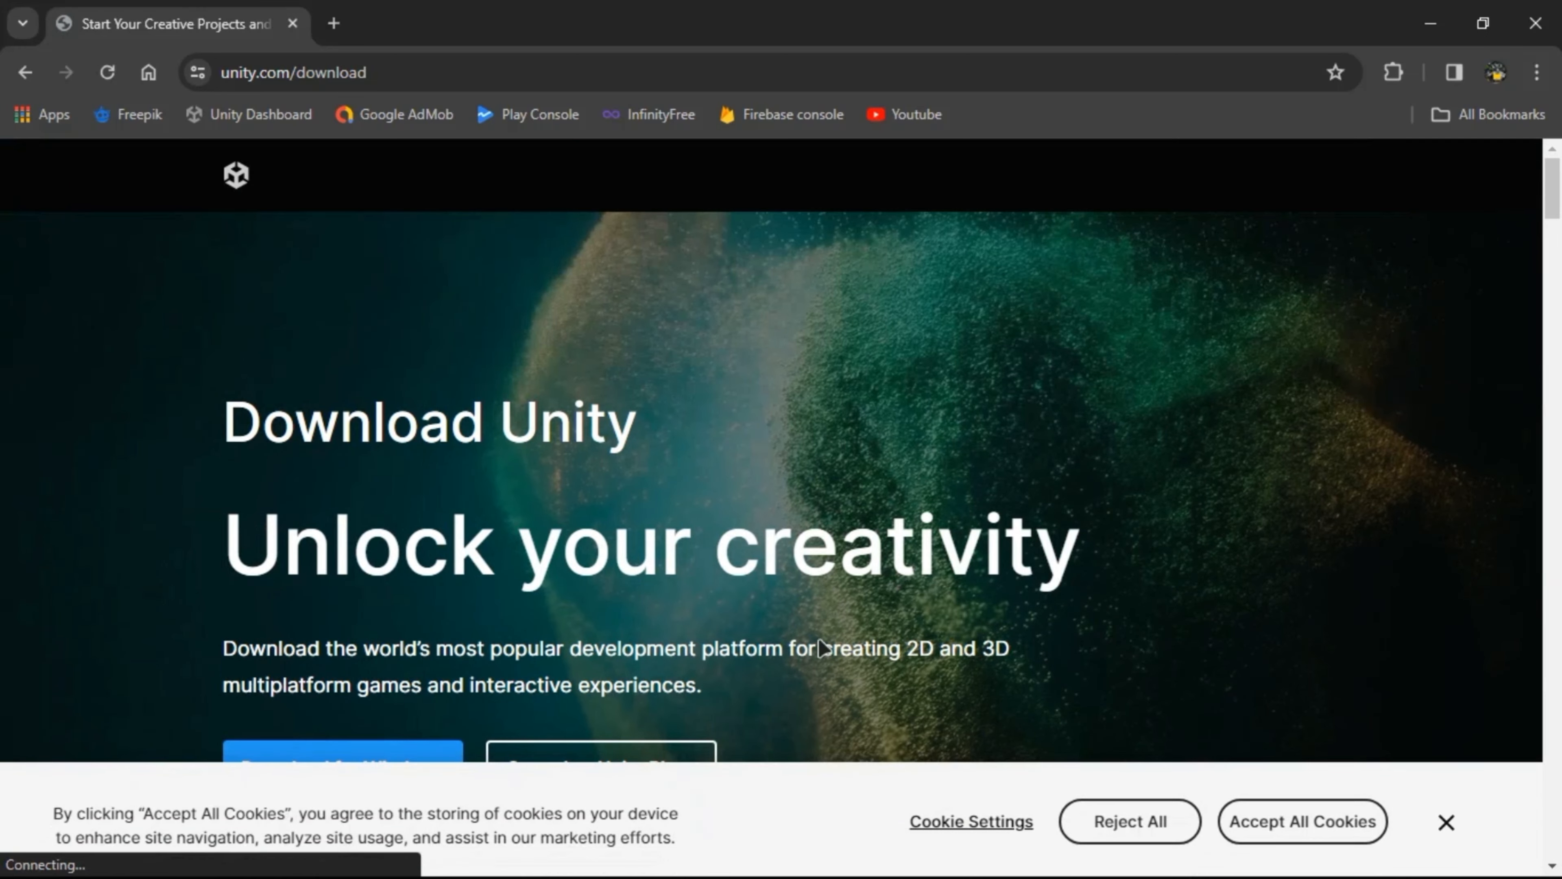
- Accept all cookies on the Unity download page and save the Windows Unity Hub installer as UnityHubSetup (1).exe in Downloads
click(1296, 825)
scroll(886, 592, down, 3)
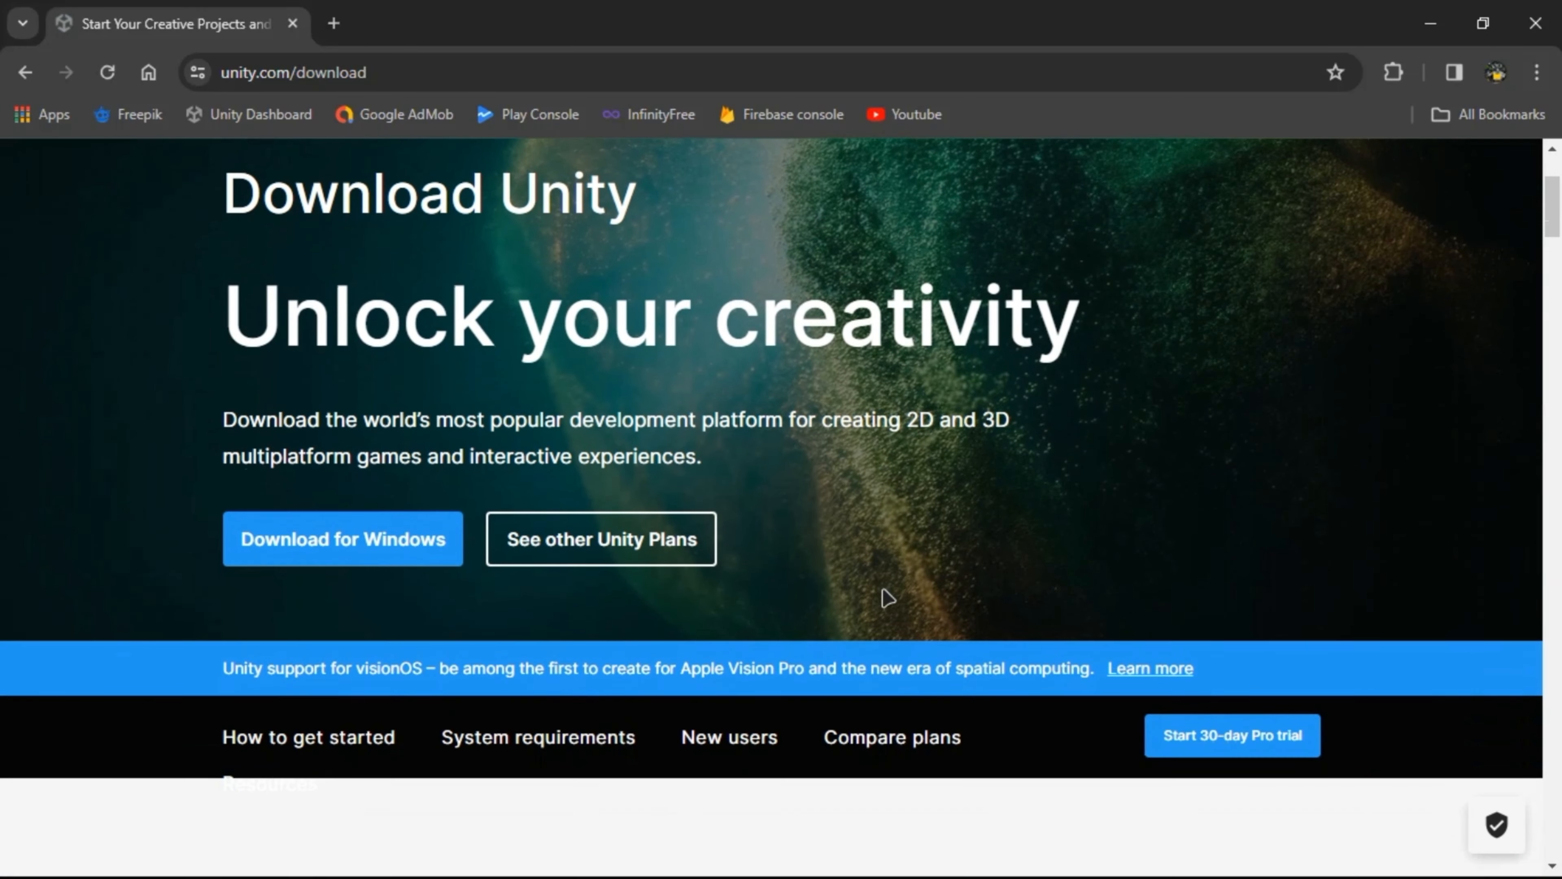
scroll(576, 617, up, 2)
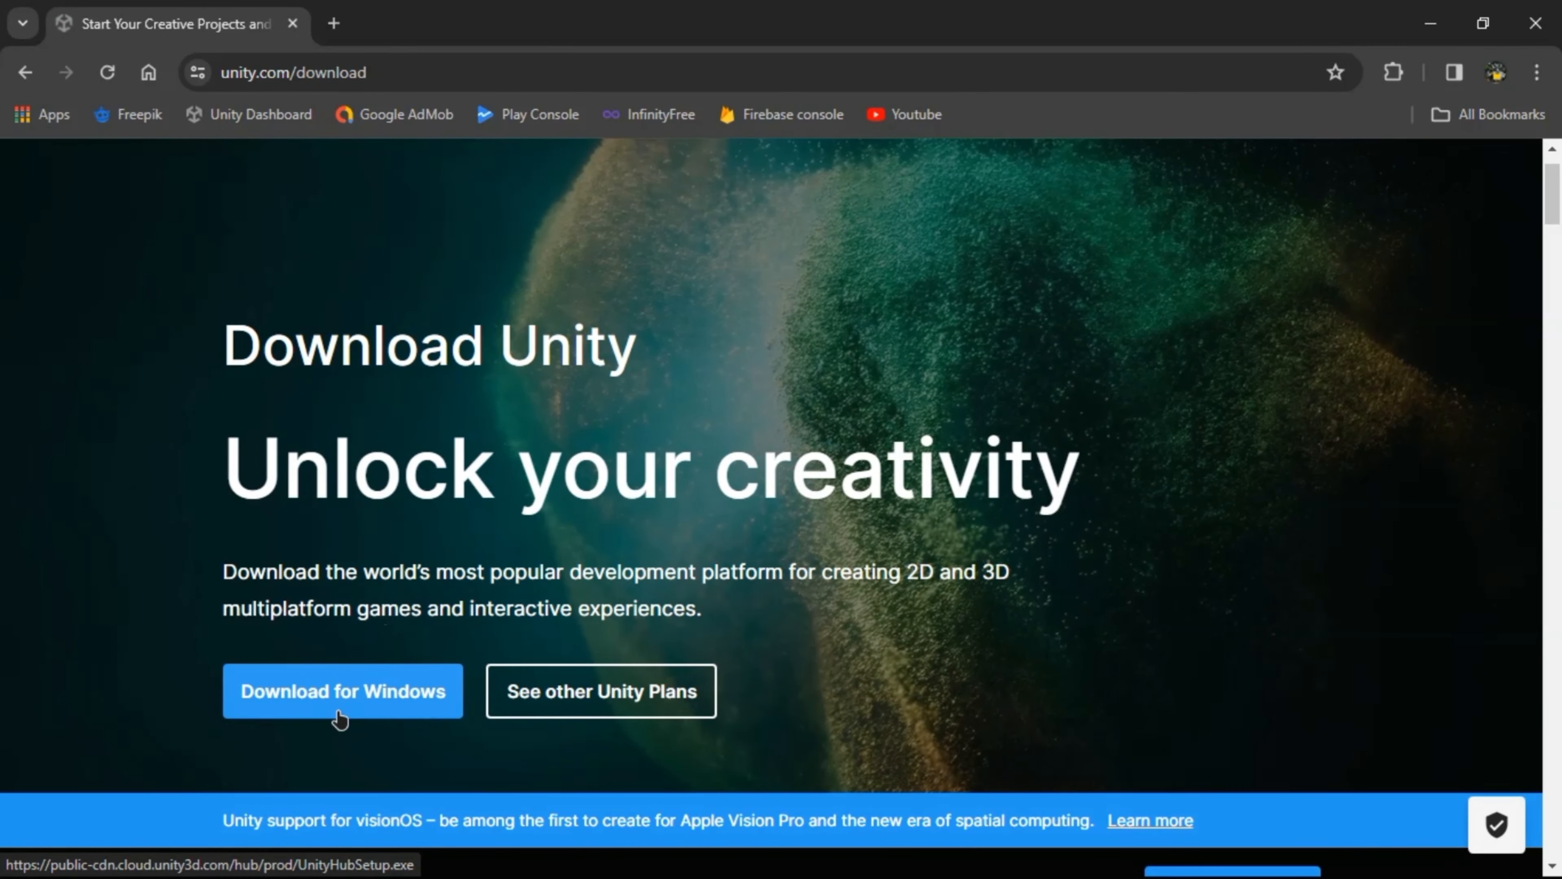
click(340, 719)
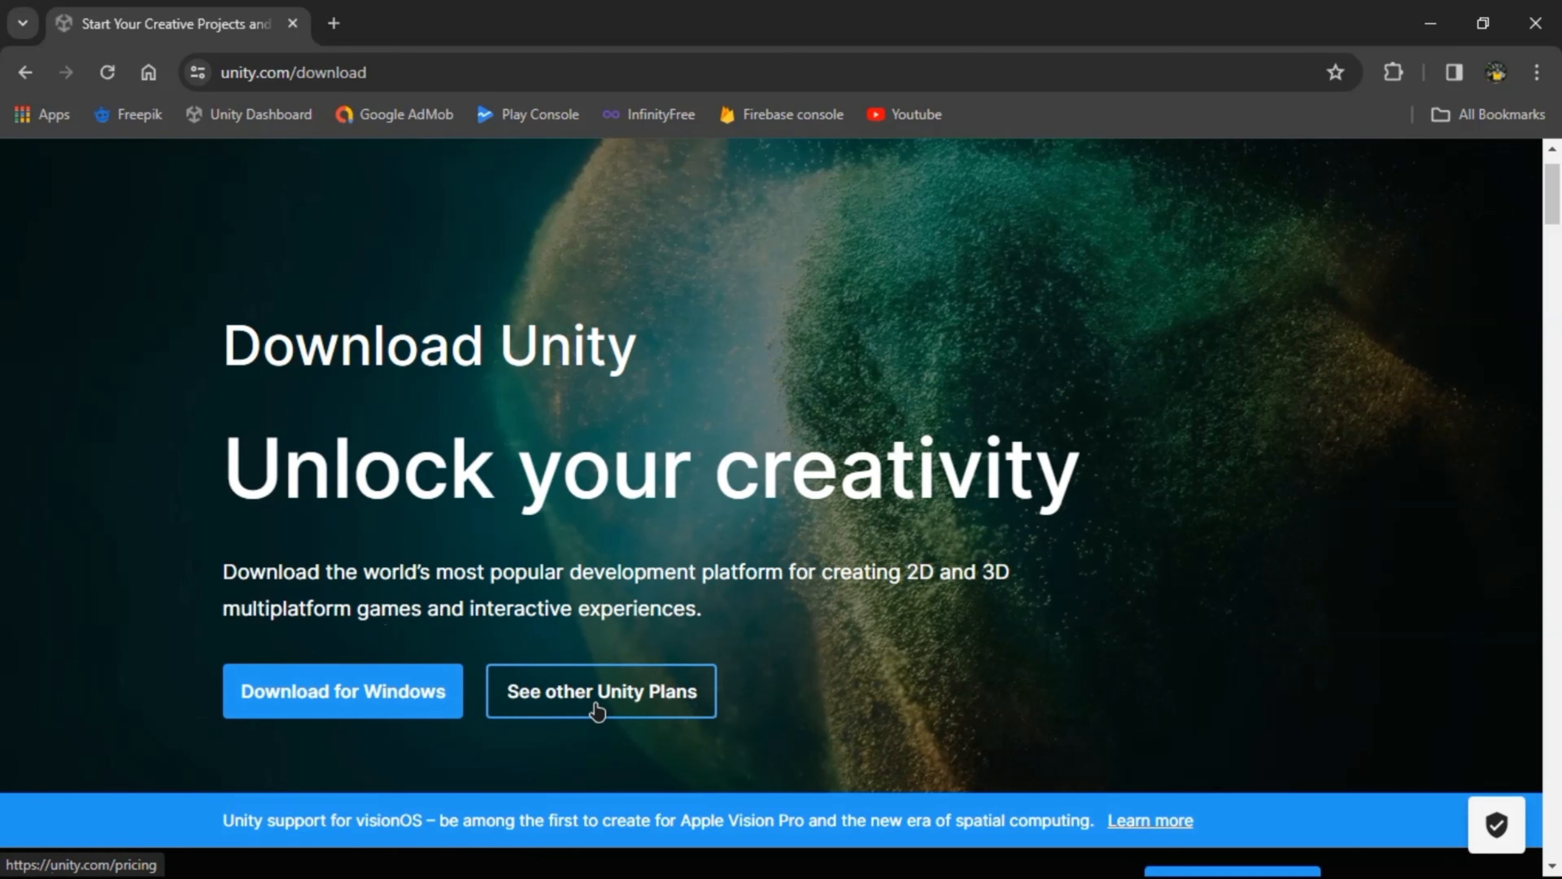
click(329, 706)
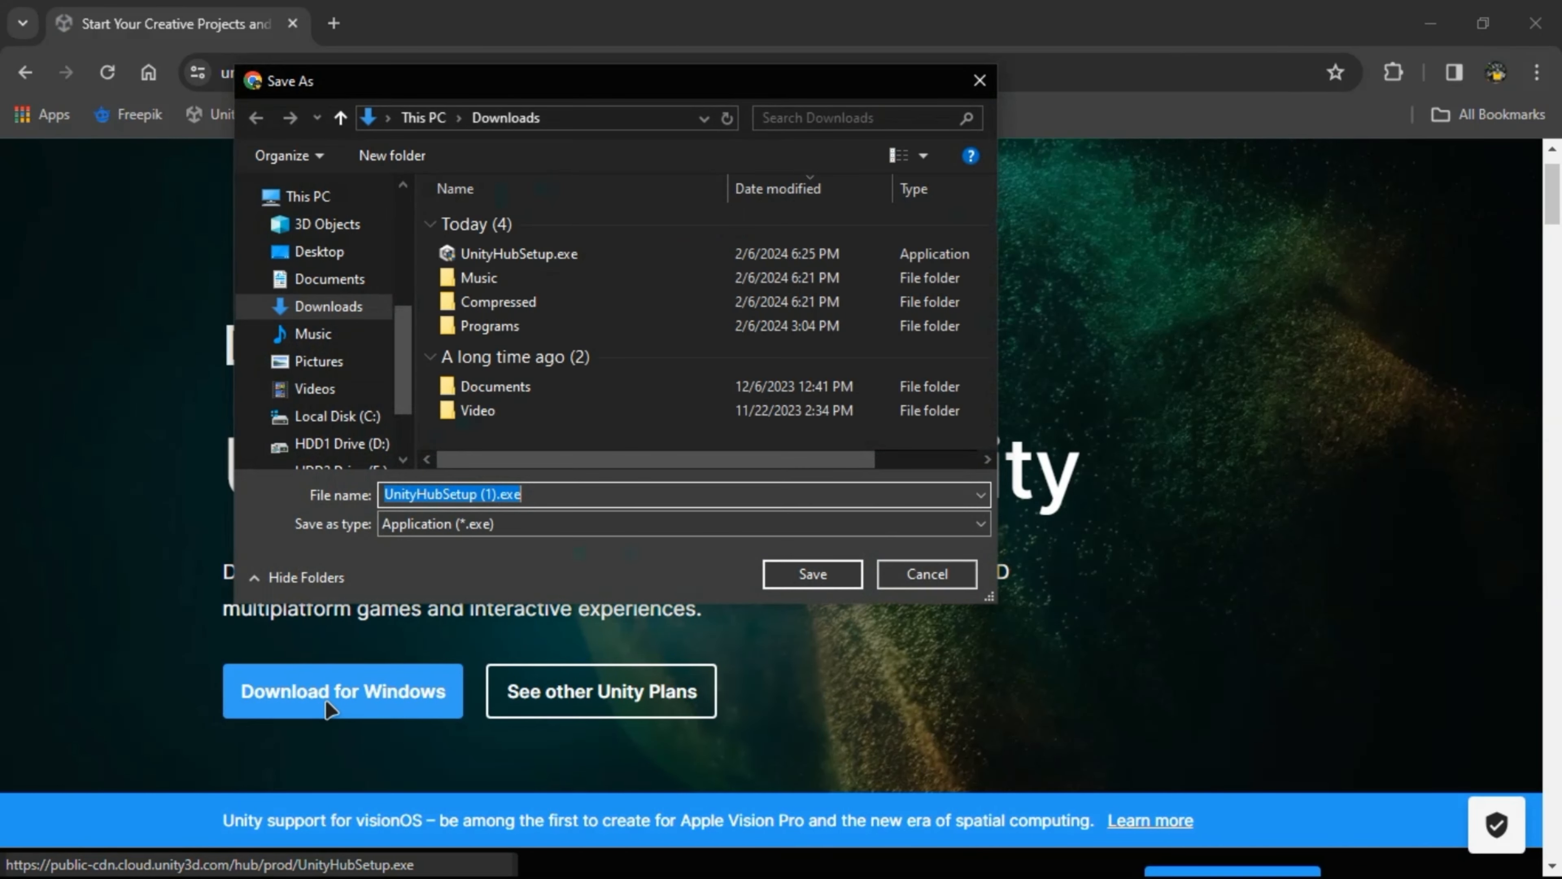
click(812, 574)
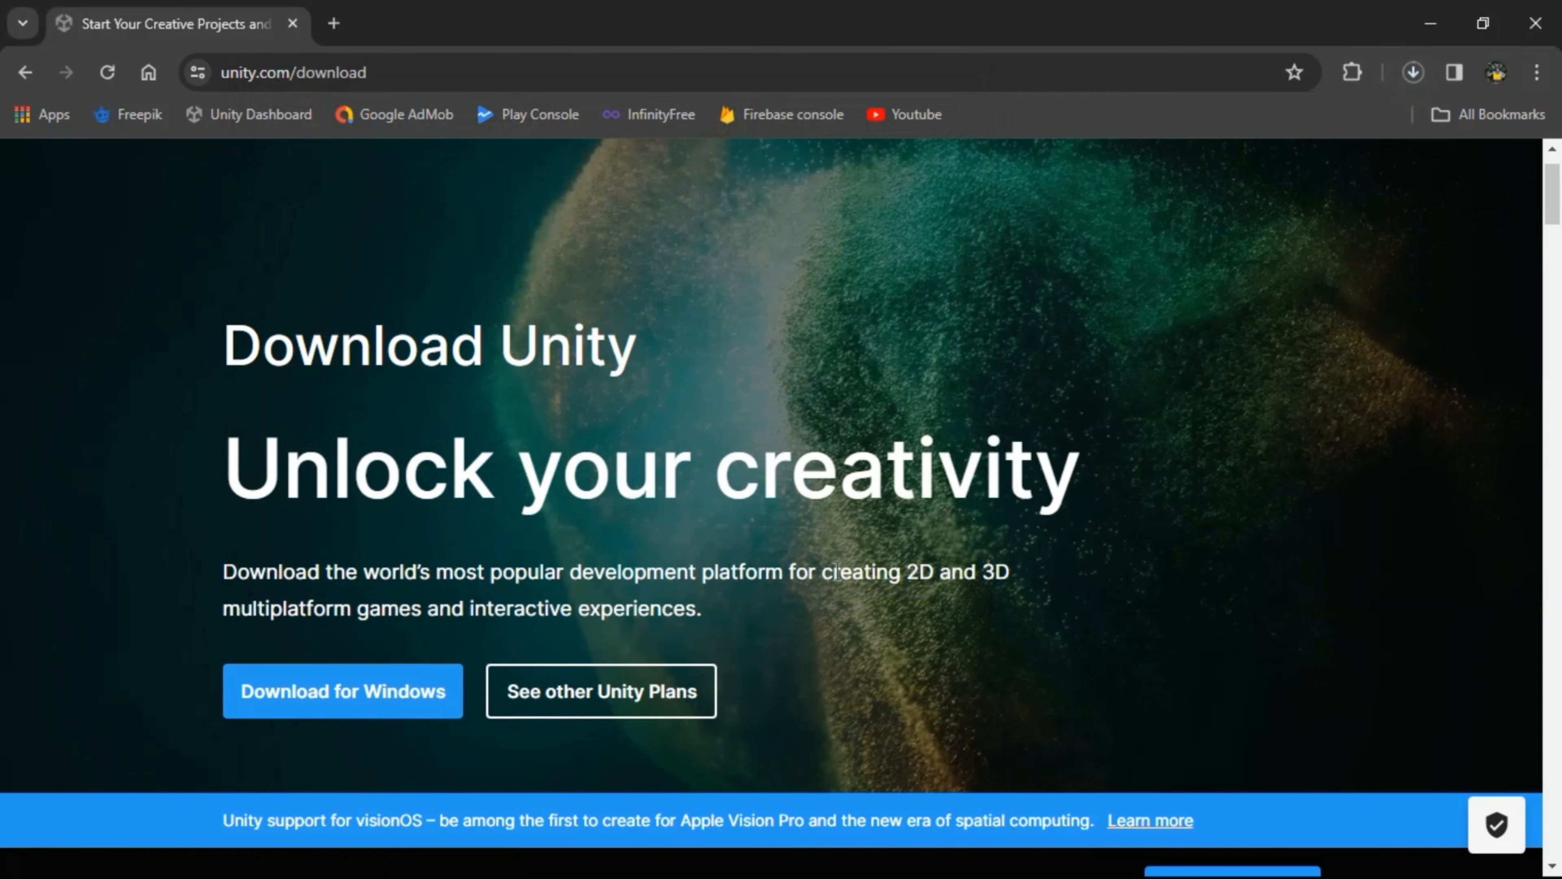
- Launch the downloaded UnityHubSetup (1).exe, agree to the terms of service, and cancel the setup at the install location page
click(1413, 72)
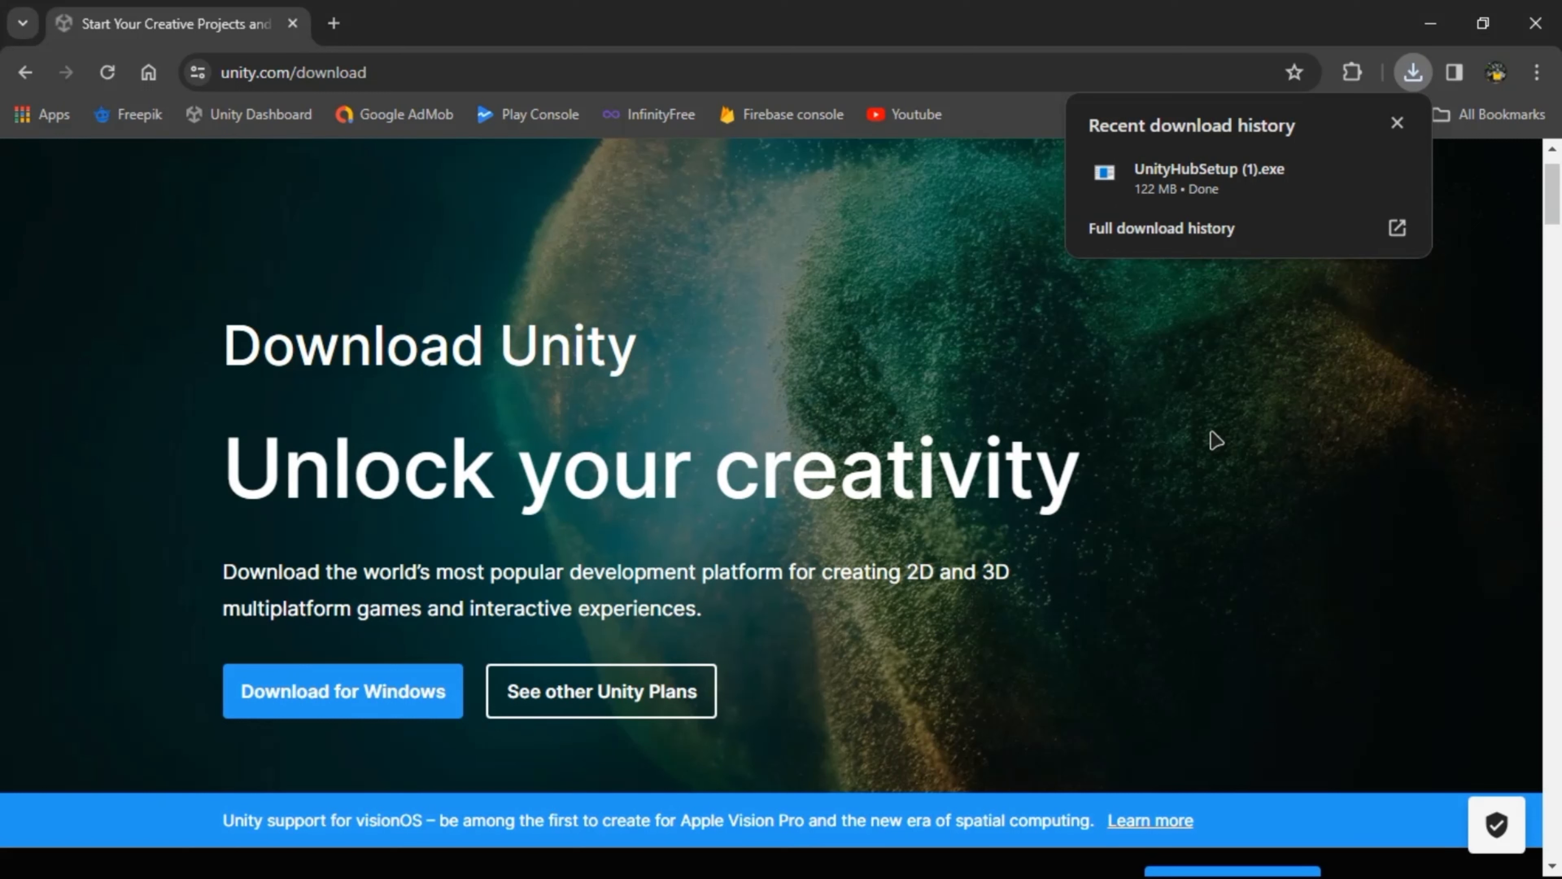
click(1230, 180)
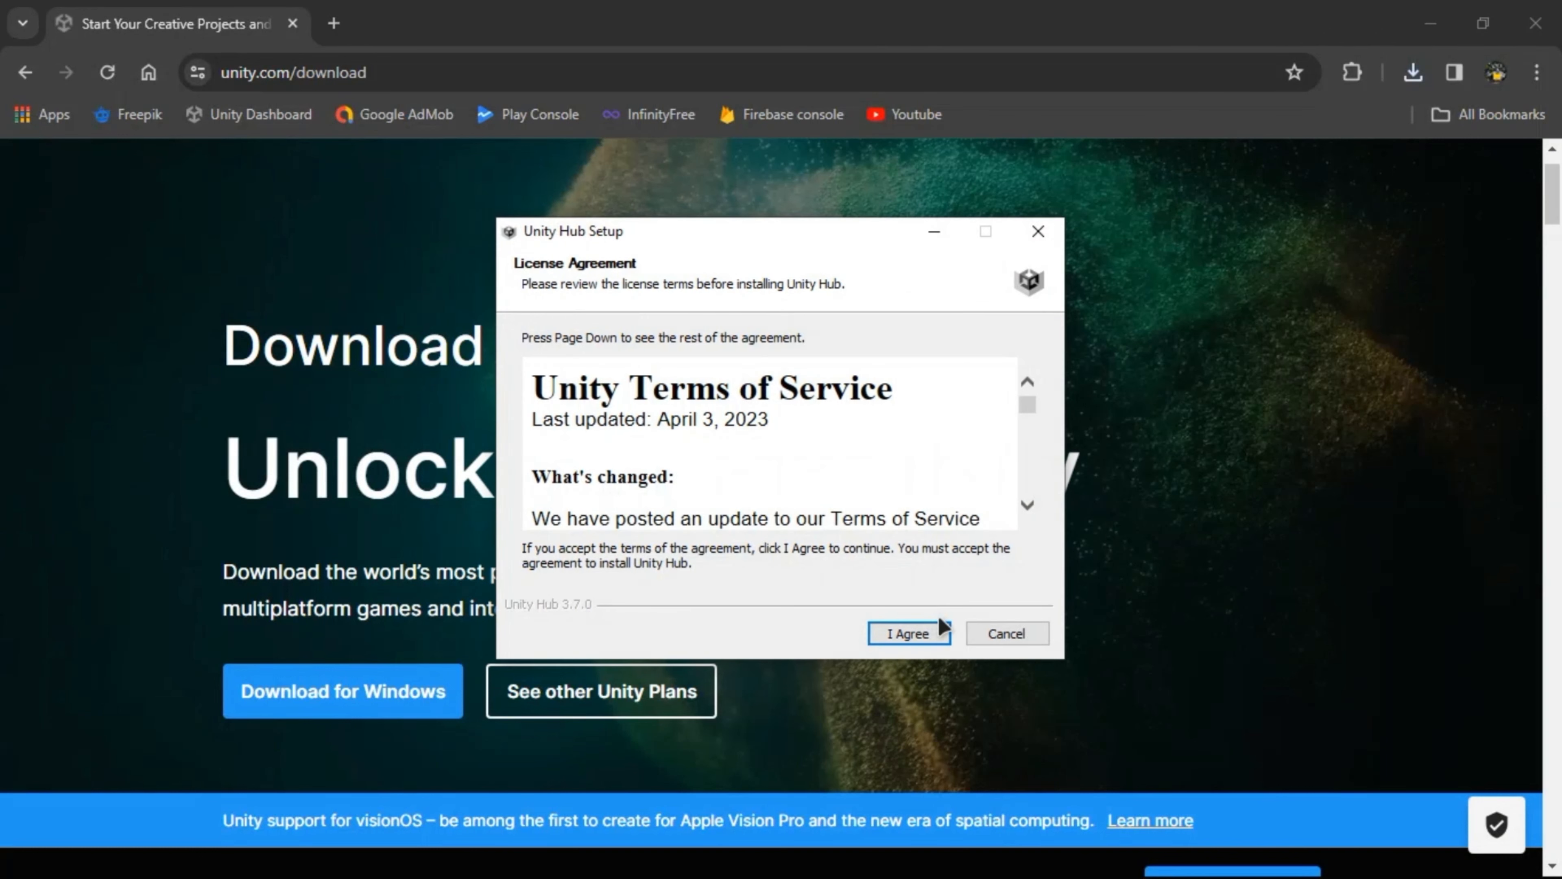
click(909, 634)
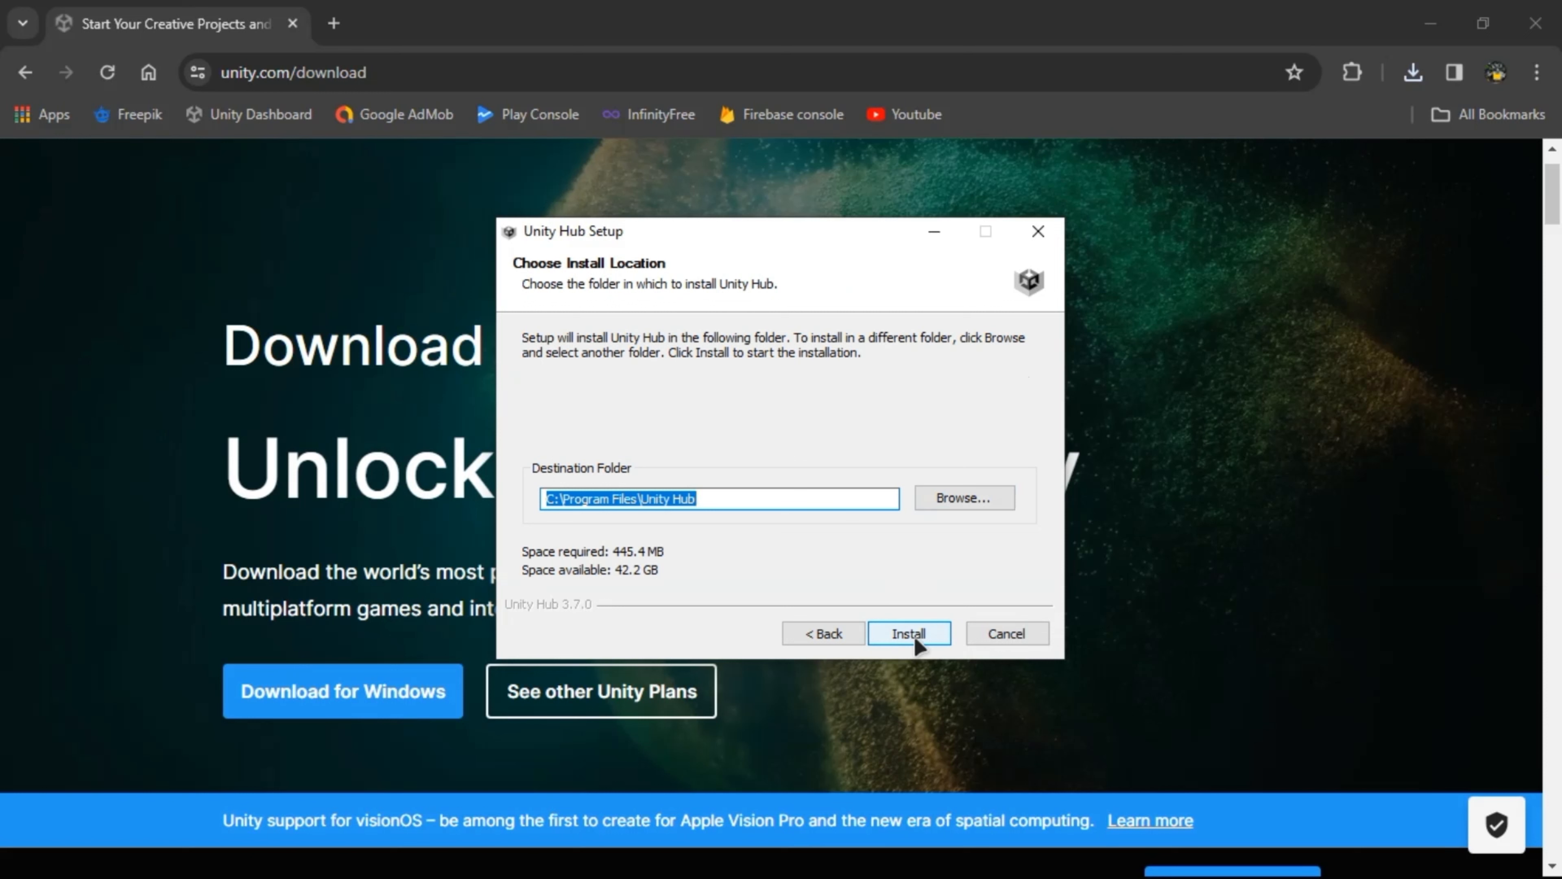
click(994, 637)
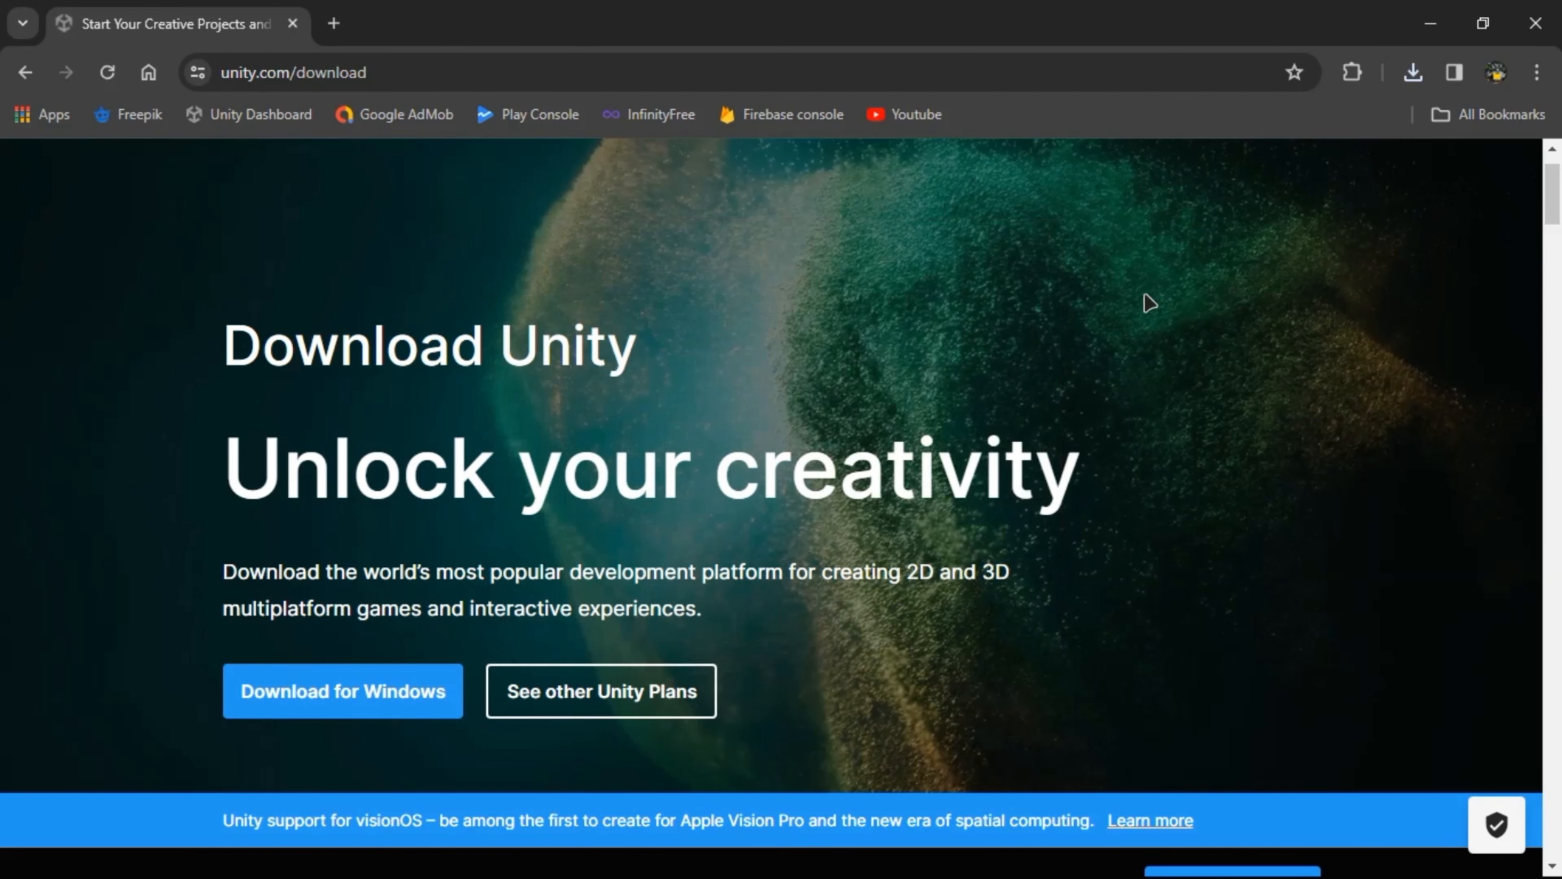
- Switch to Unity Hub from the desktop and sign in with the saved Unity ID credentials, allowing the browser to open Unity Hub
click(1425, 15)
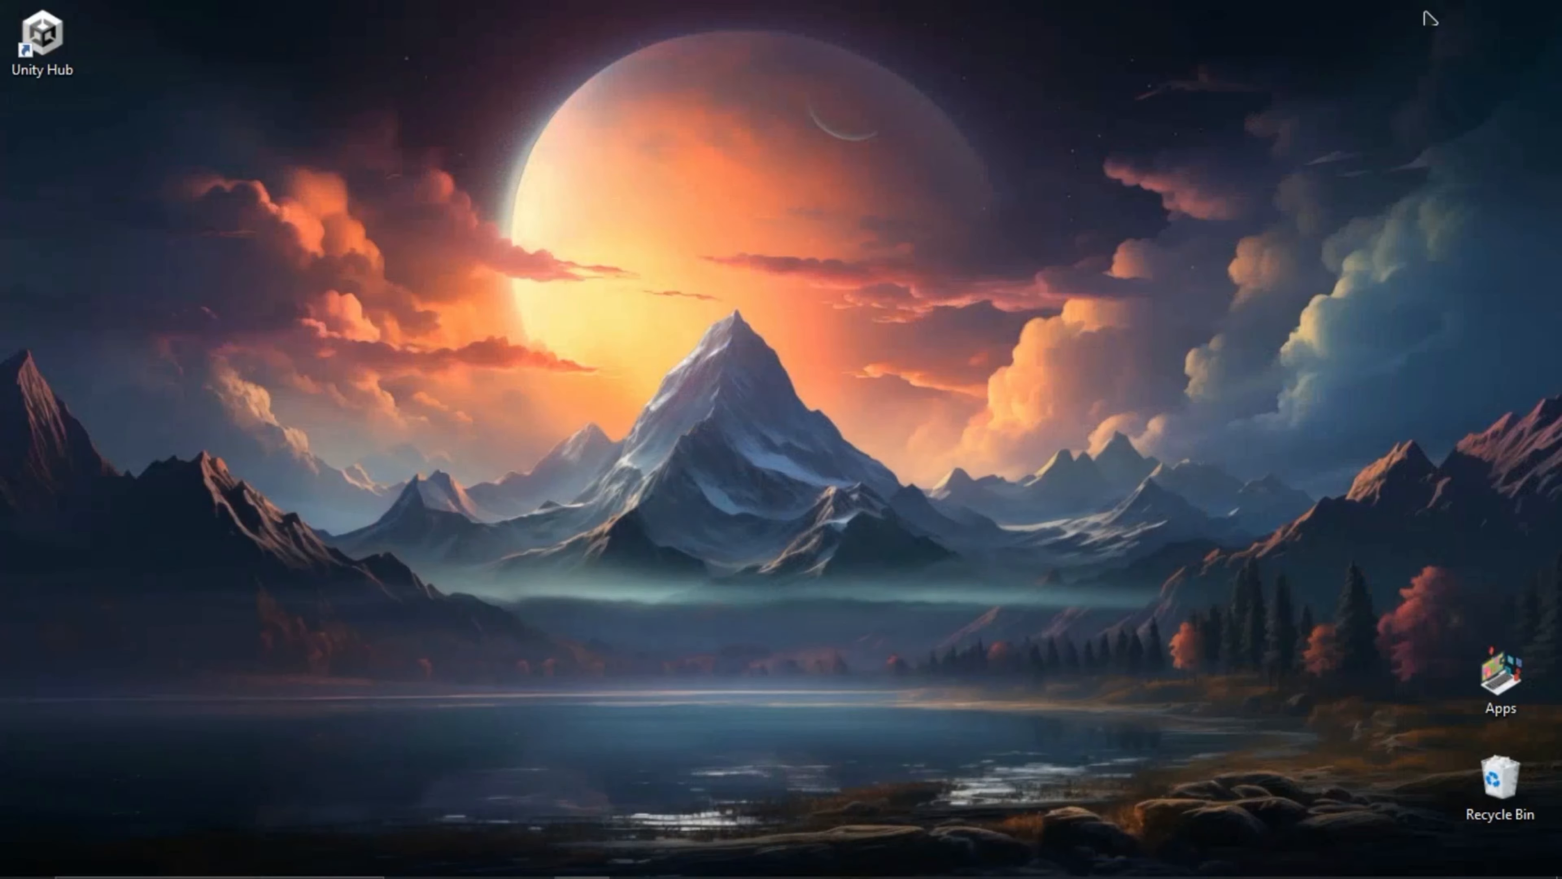
double_click(77, 48)
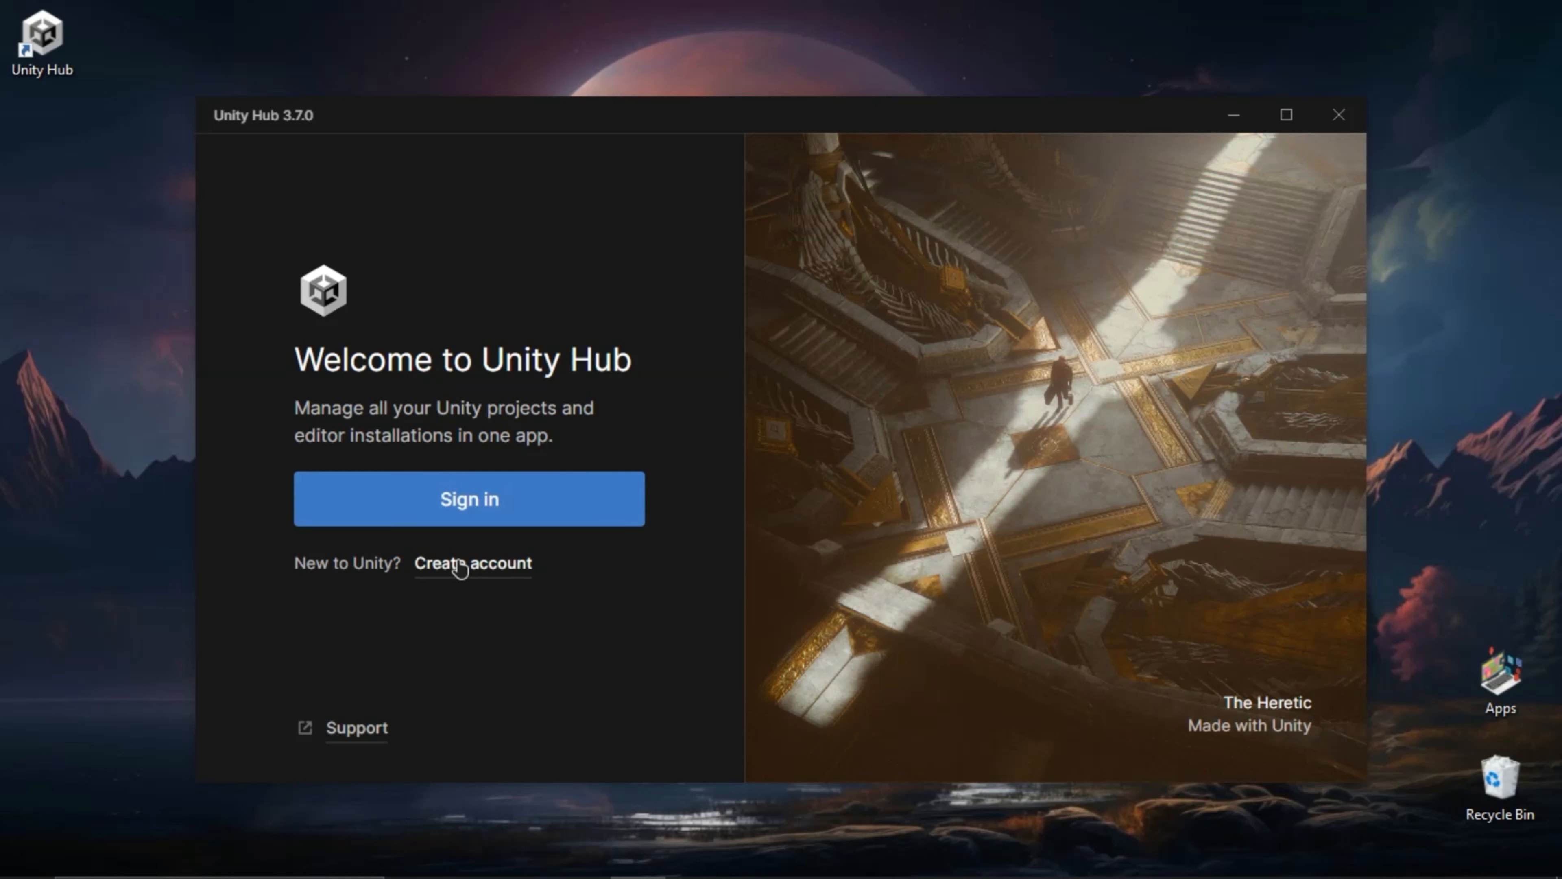
click(504, 519)
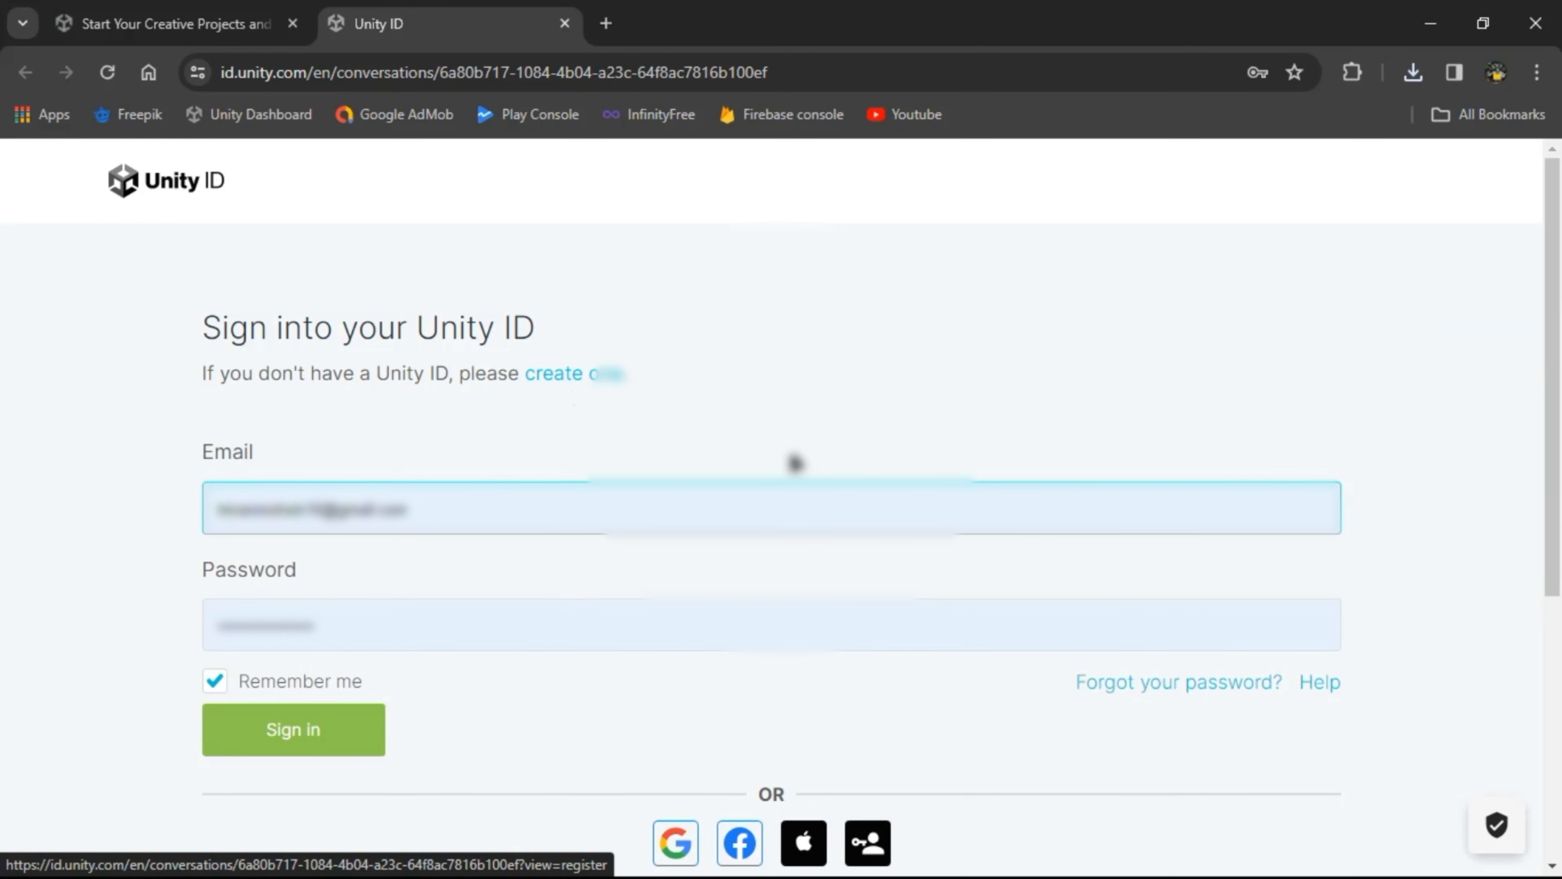
scroll(795, 464, down, 3)
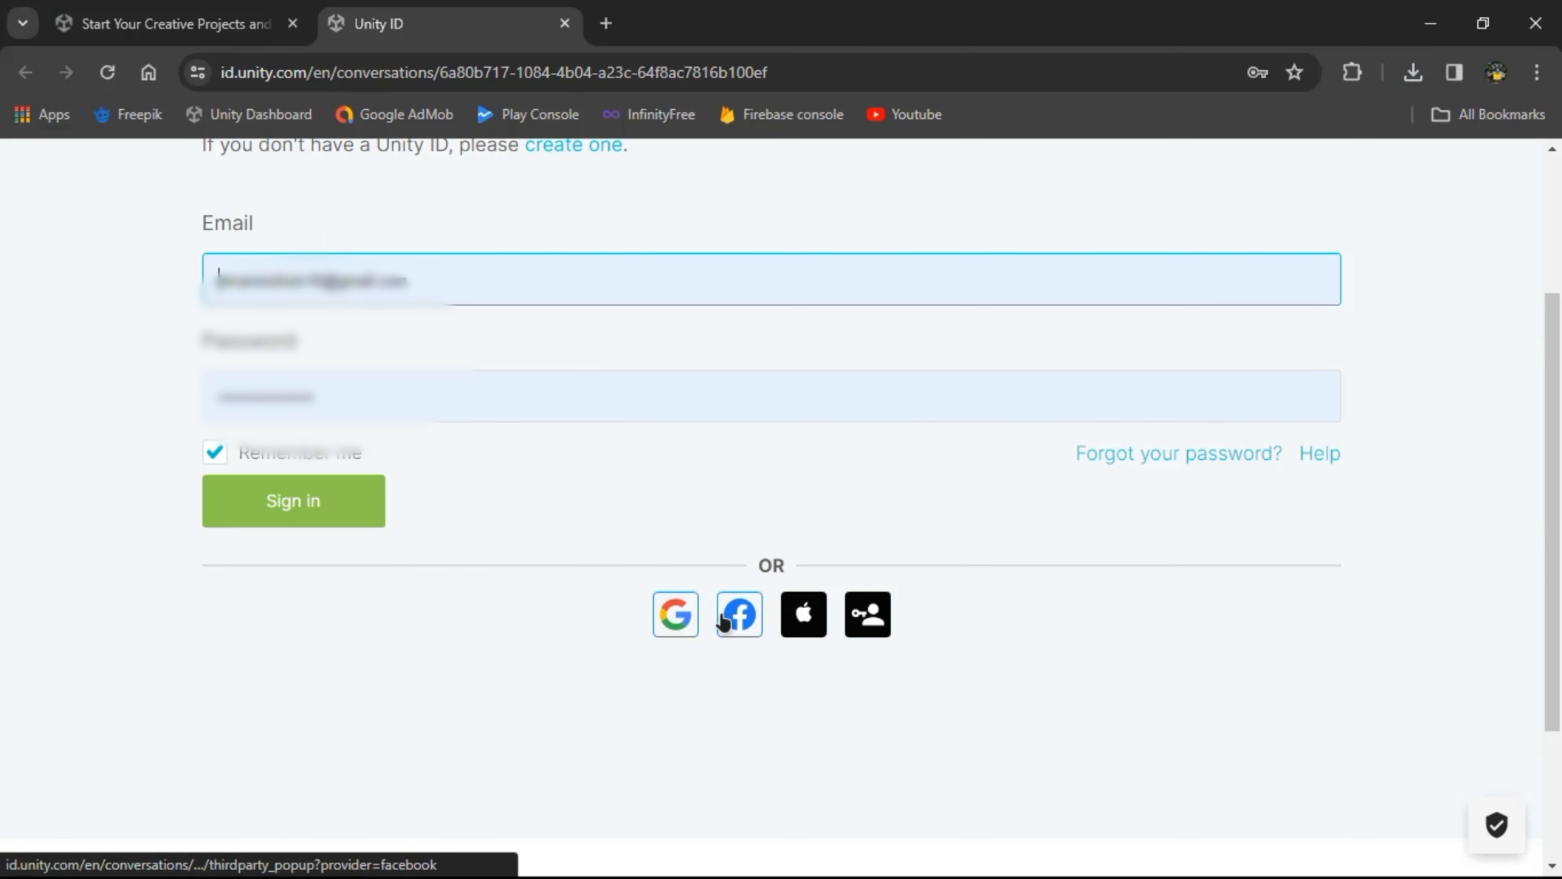
scroll(886, 652, up, 3)
scroll(886, 653, up, 1)
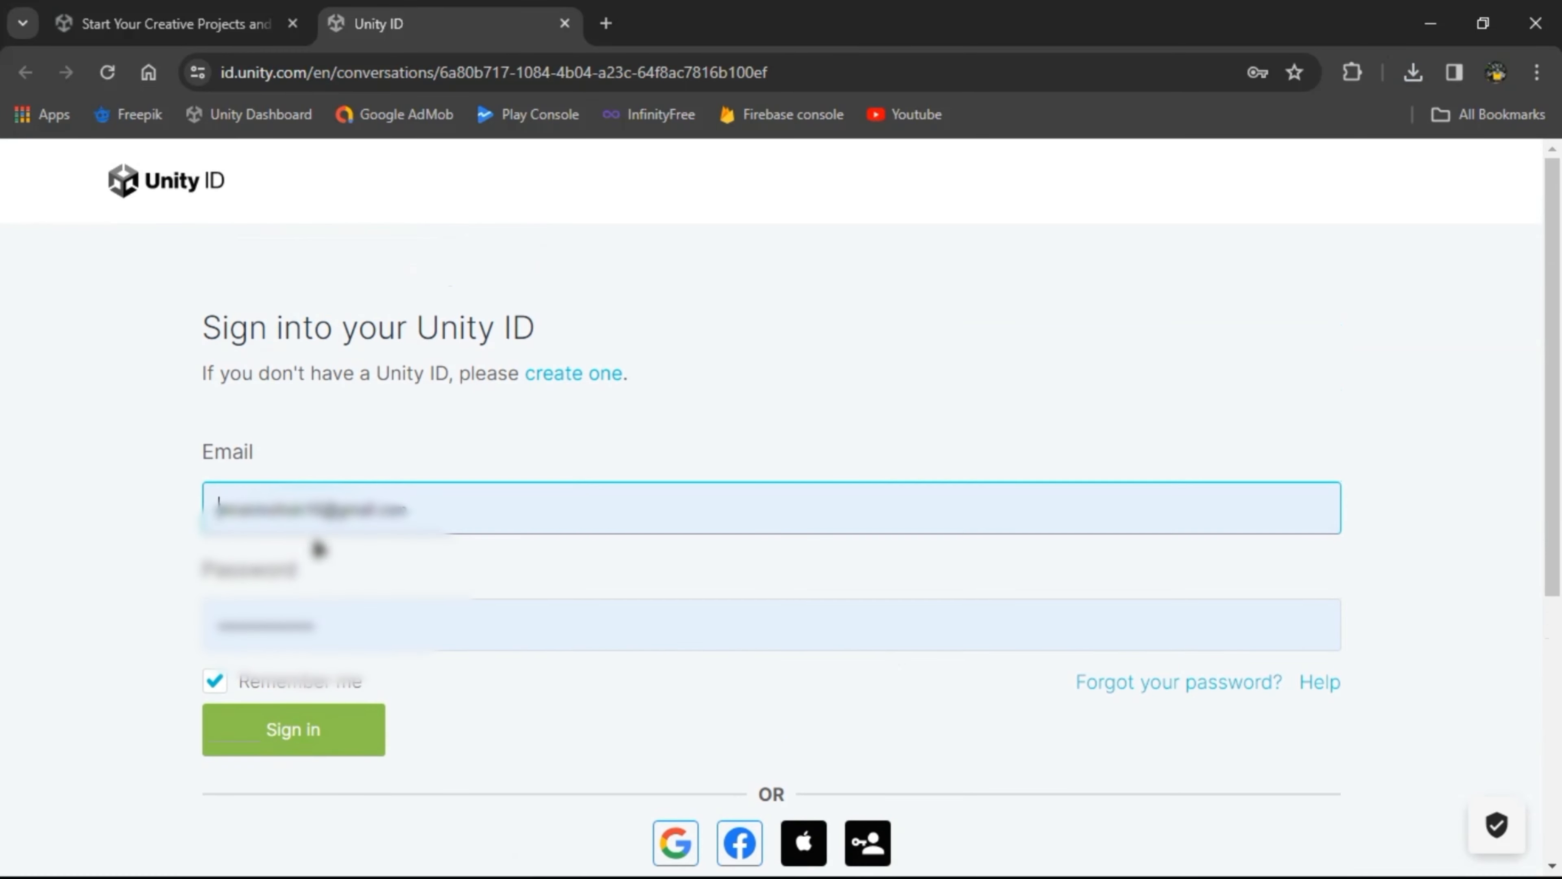
click(289, 733)
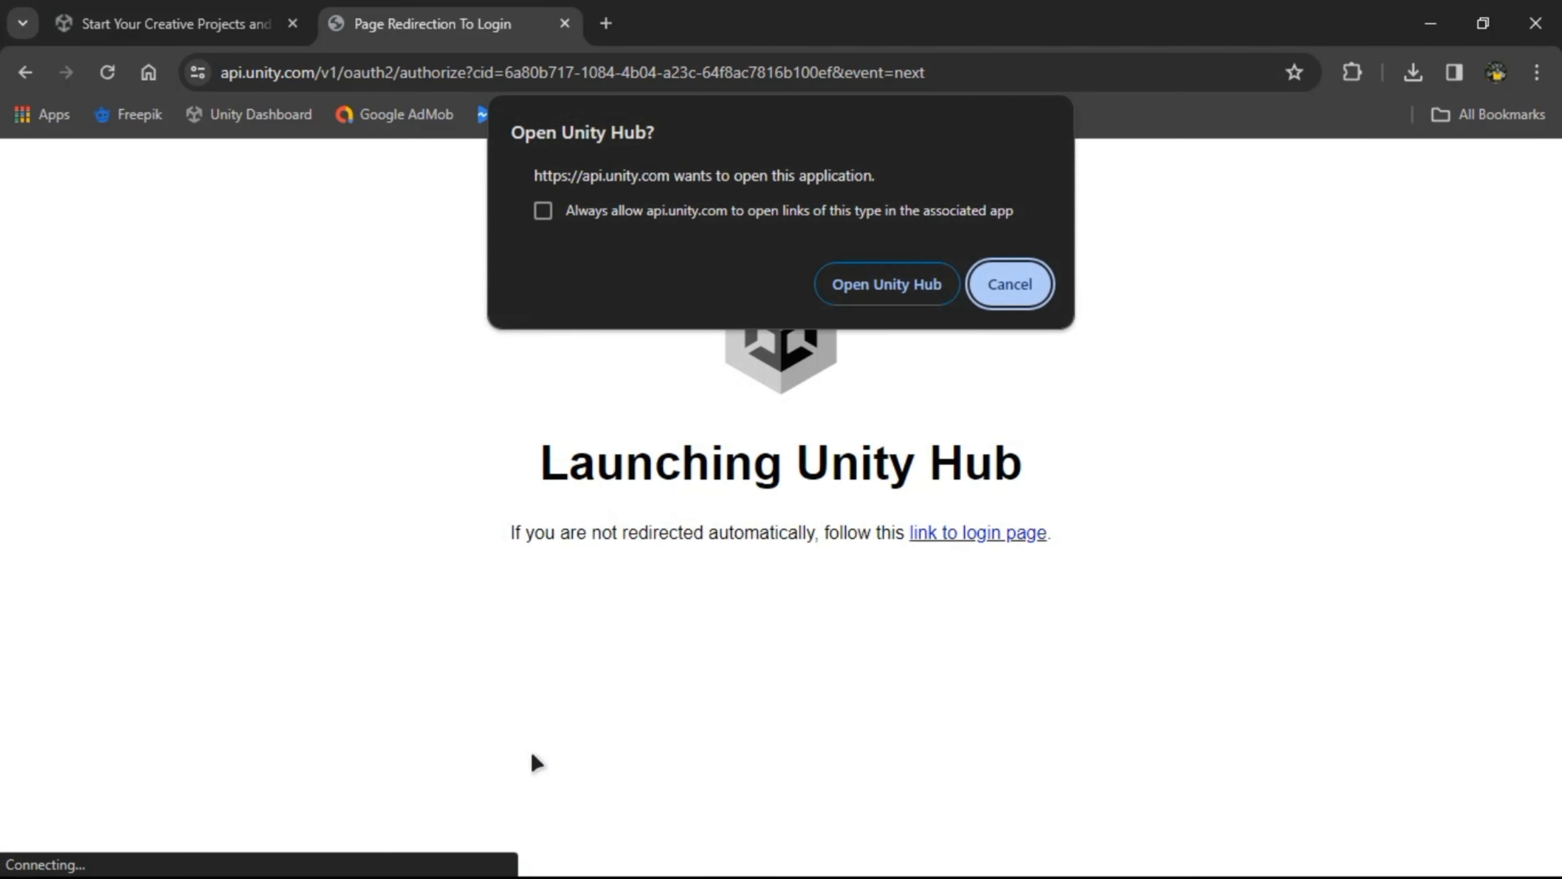
click(904, 285)
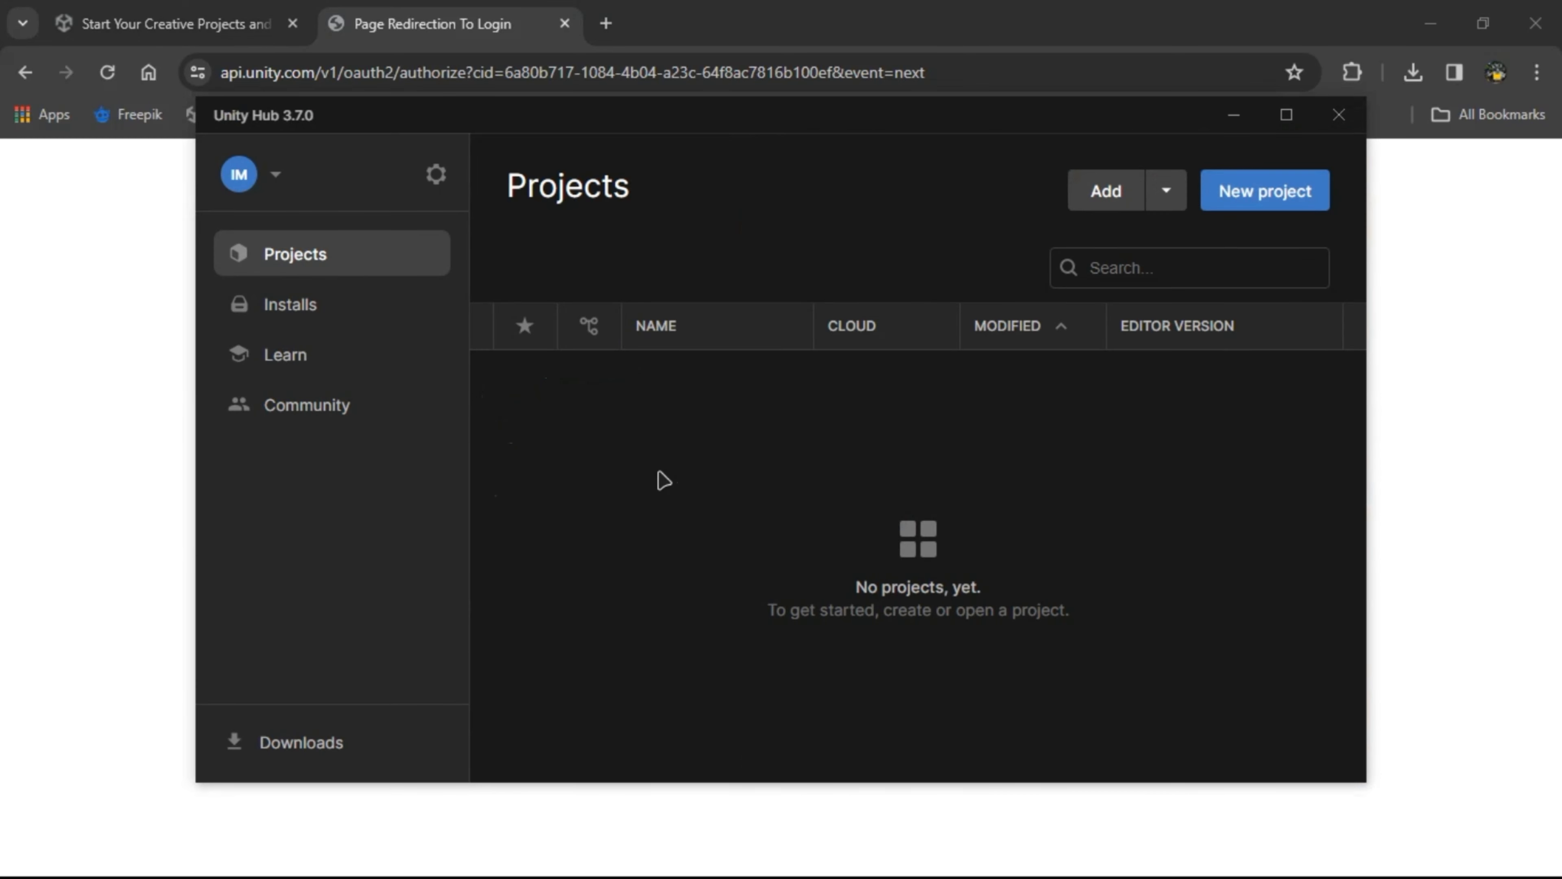
- Review the project location, the installs and downloads locations, and the appearance and language settings in the Unity Hub preferences
click(437, 176)
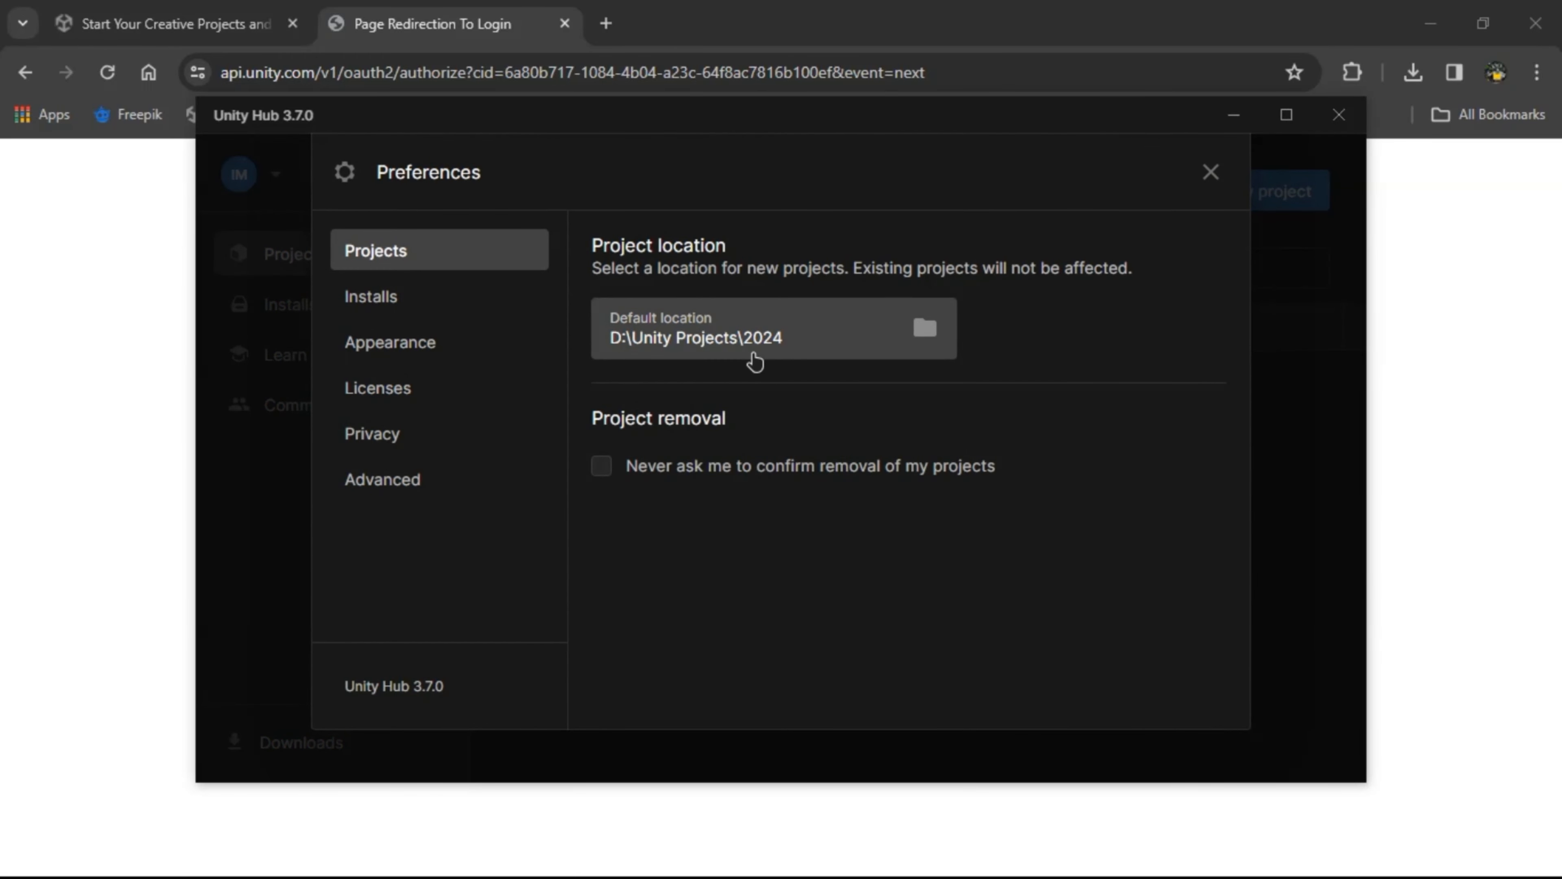
click(457, 299)
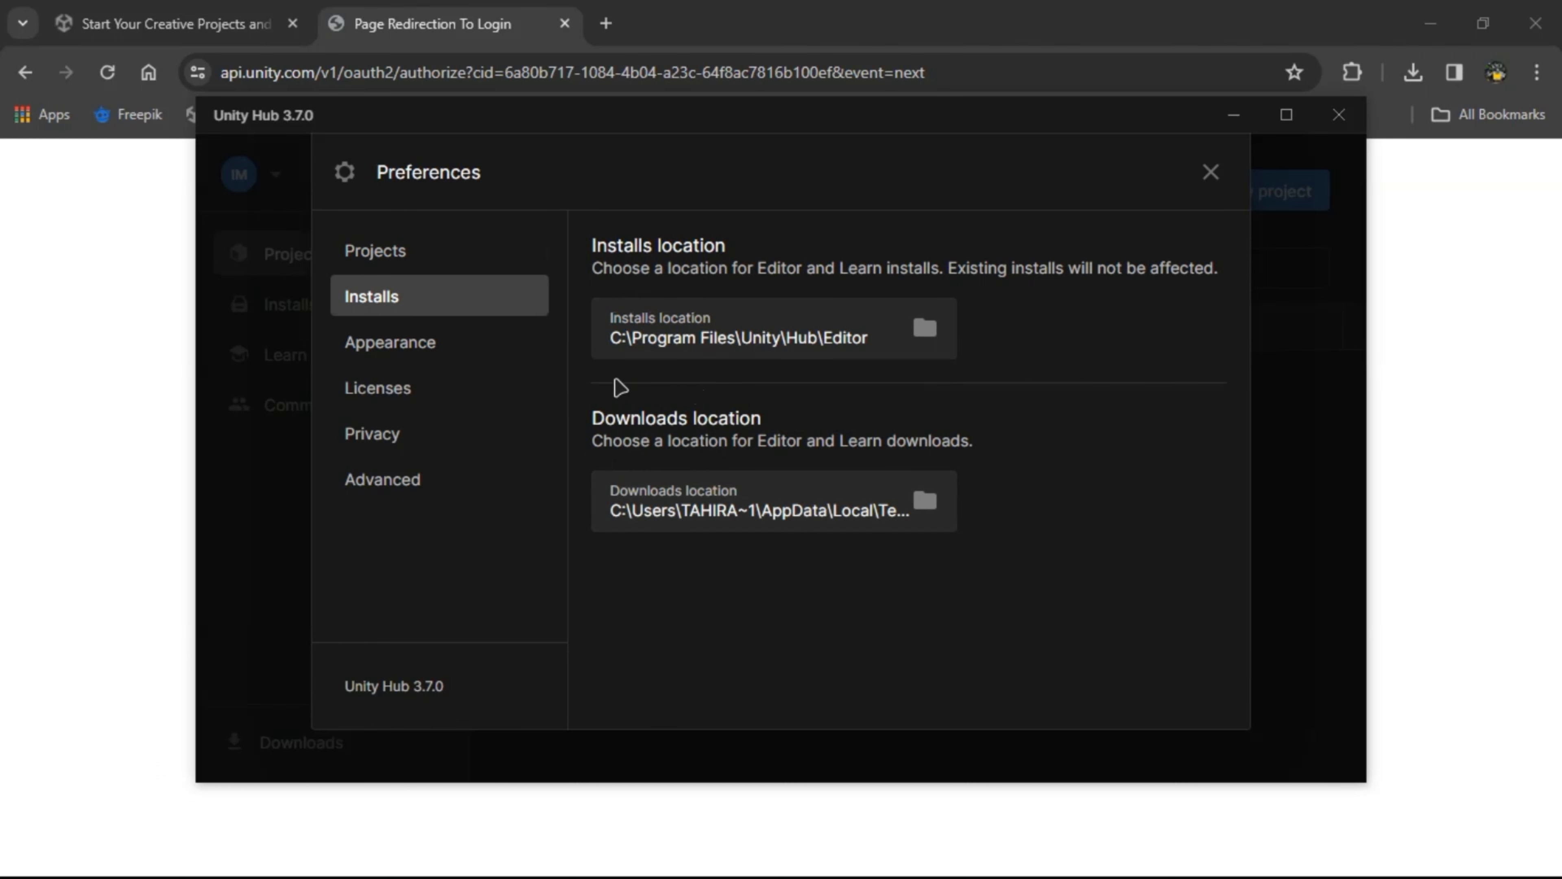
click(406, 348)
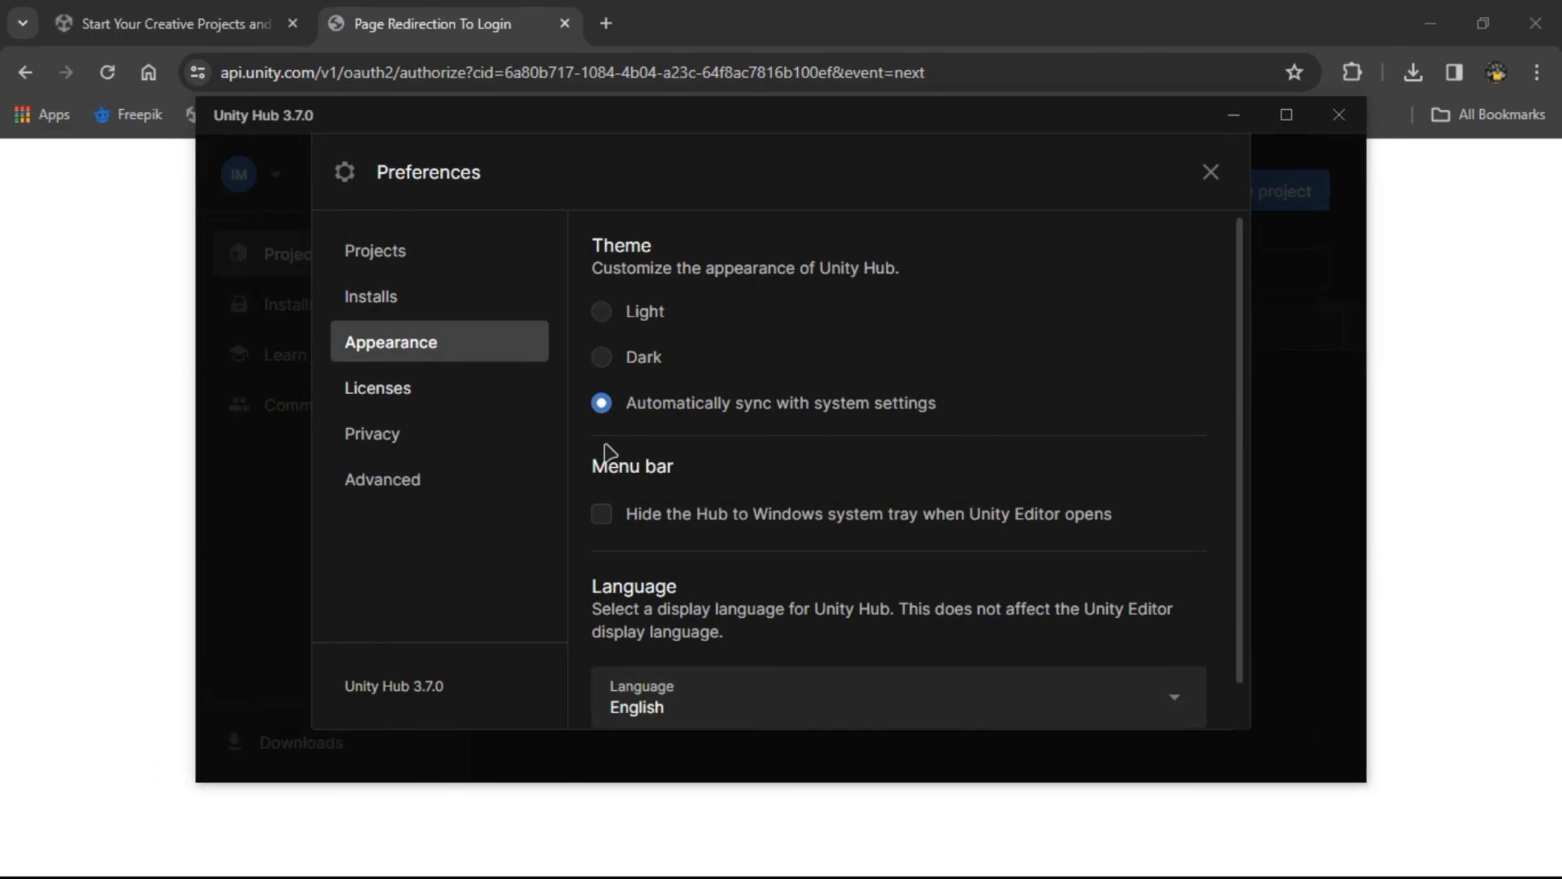
scroll(763, 561, down, 1)
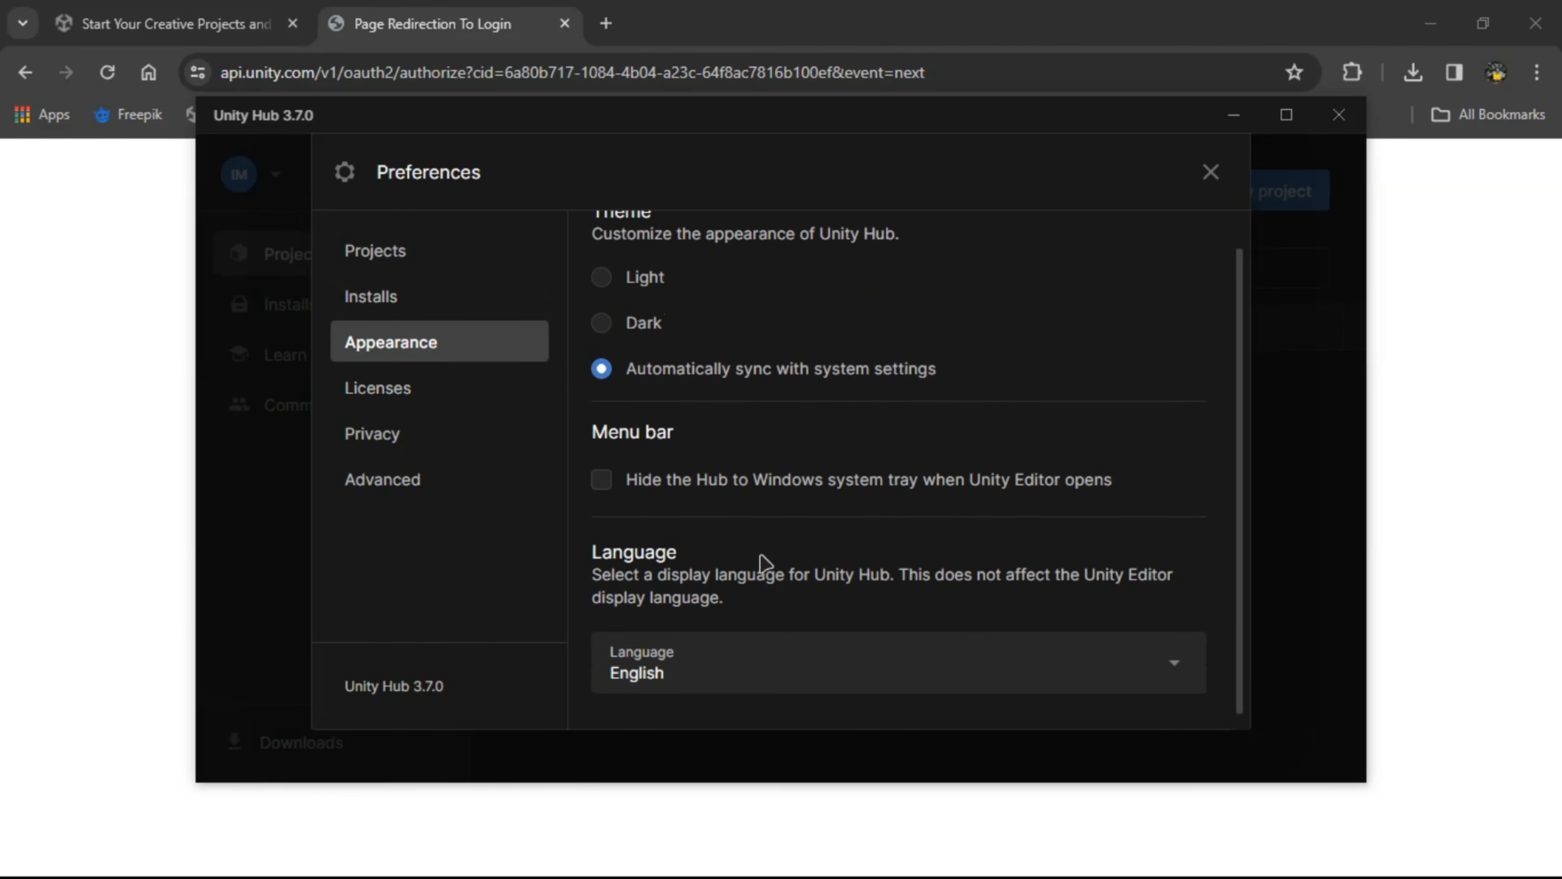
- Examine the Unity Hub license and the options for adding a new license, without activating one
click(397, 399)
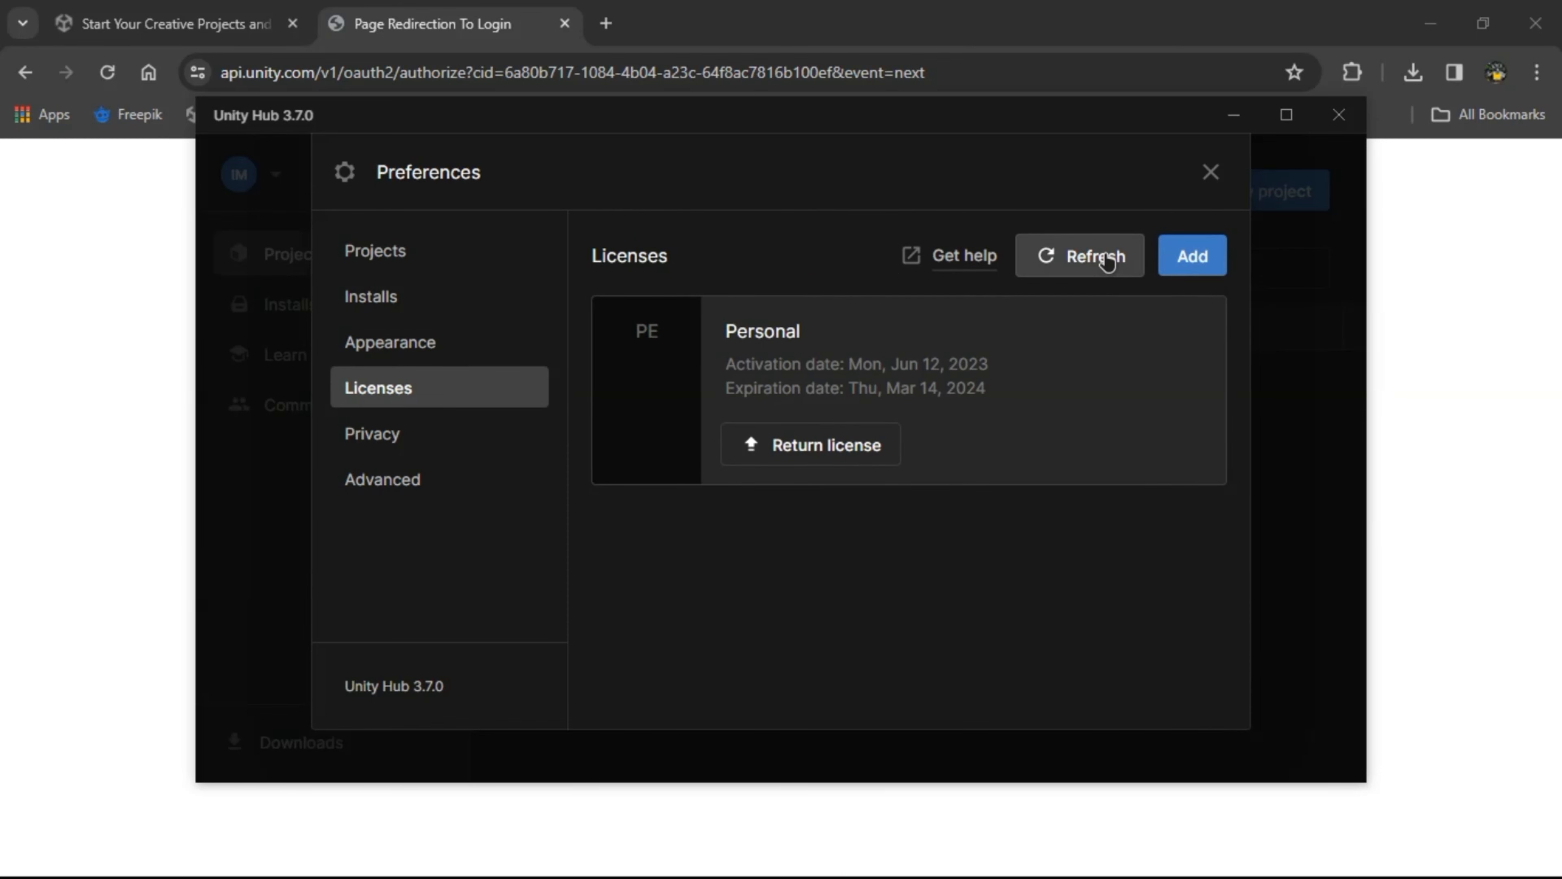
click(1214, 263)
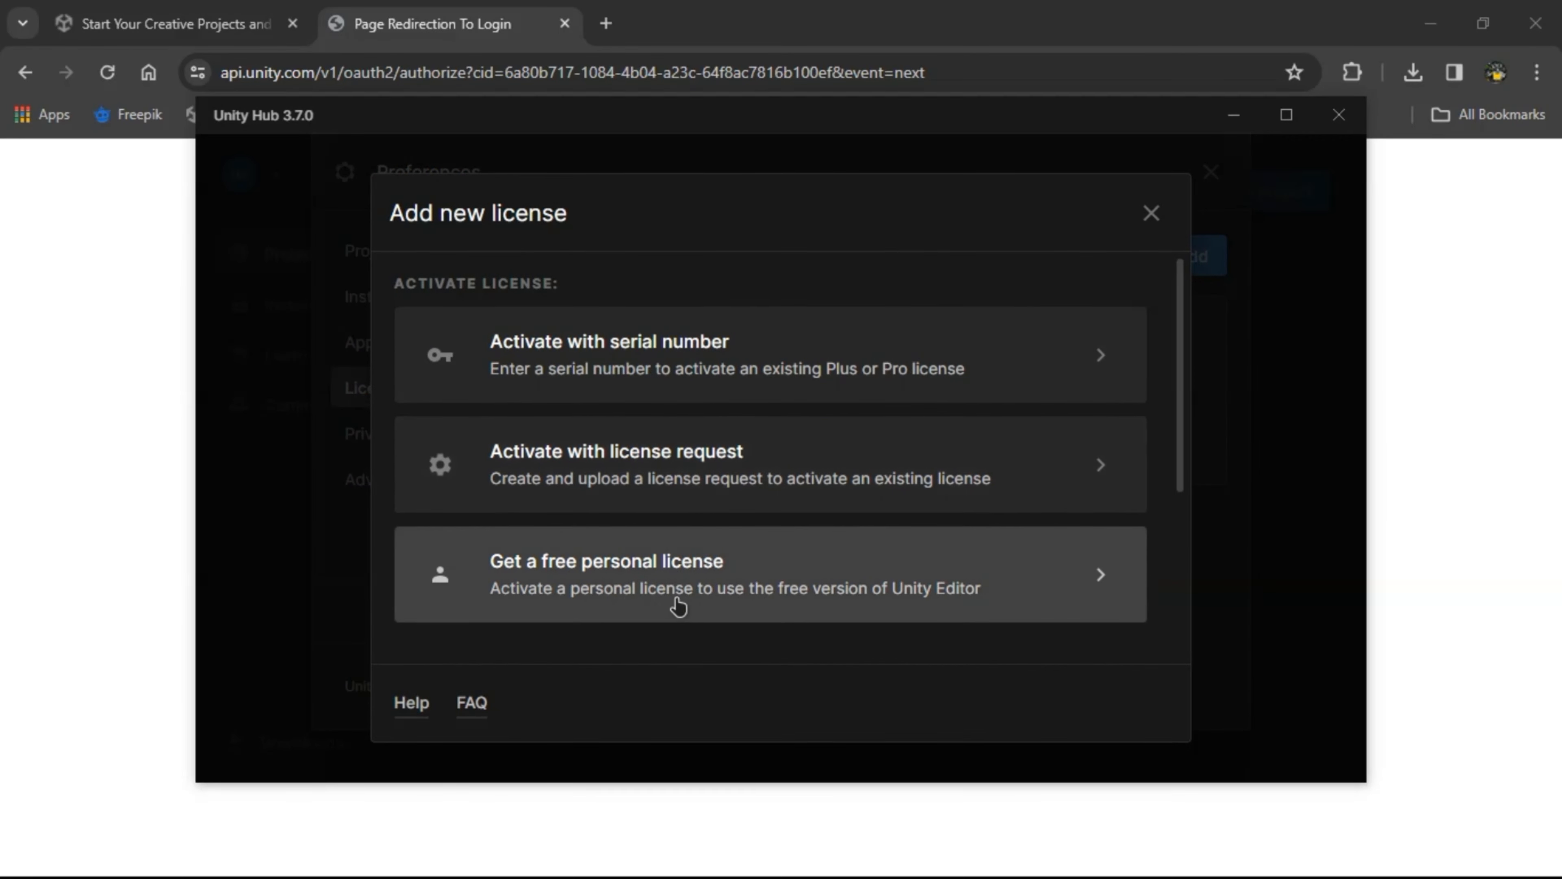
scroll(809, 593, down, 2)
scroll(810, 598, down, 3)
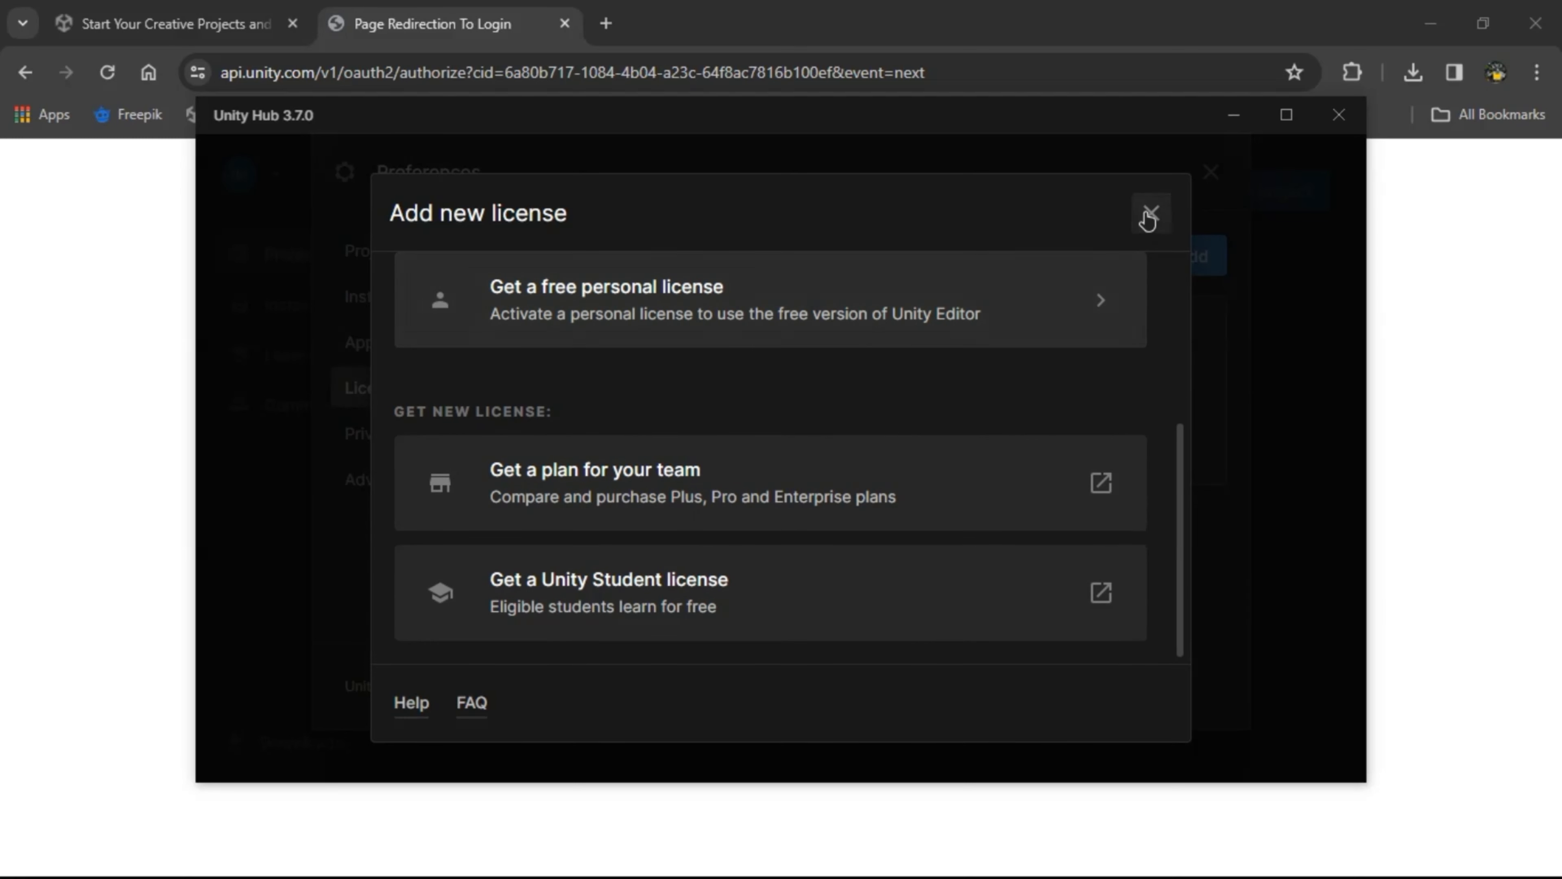
click(1152, 210)
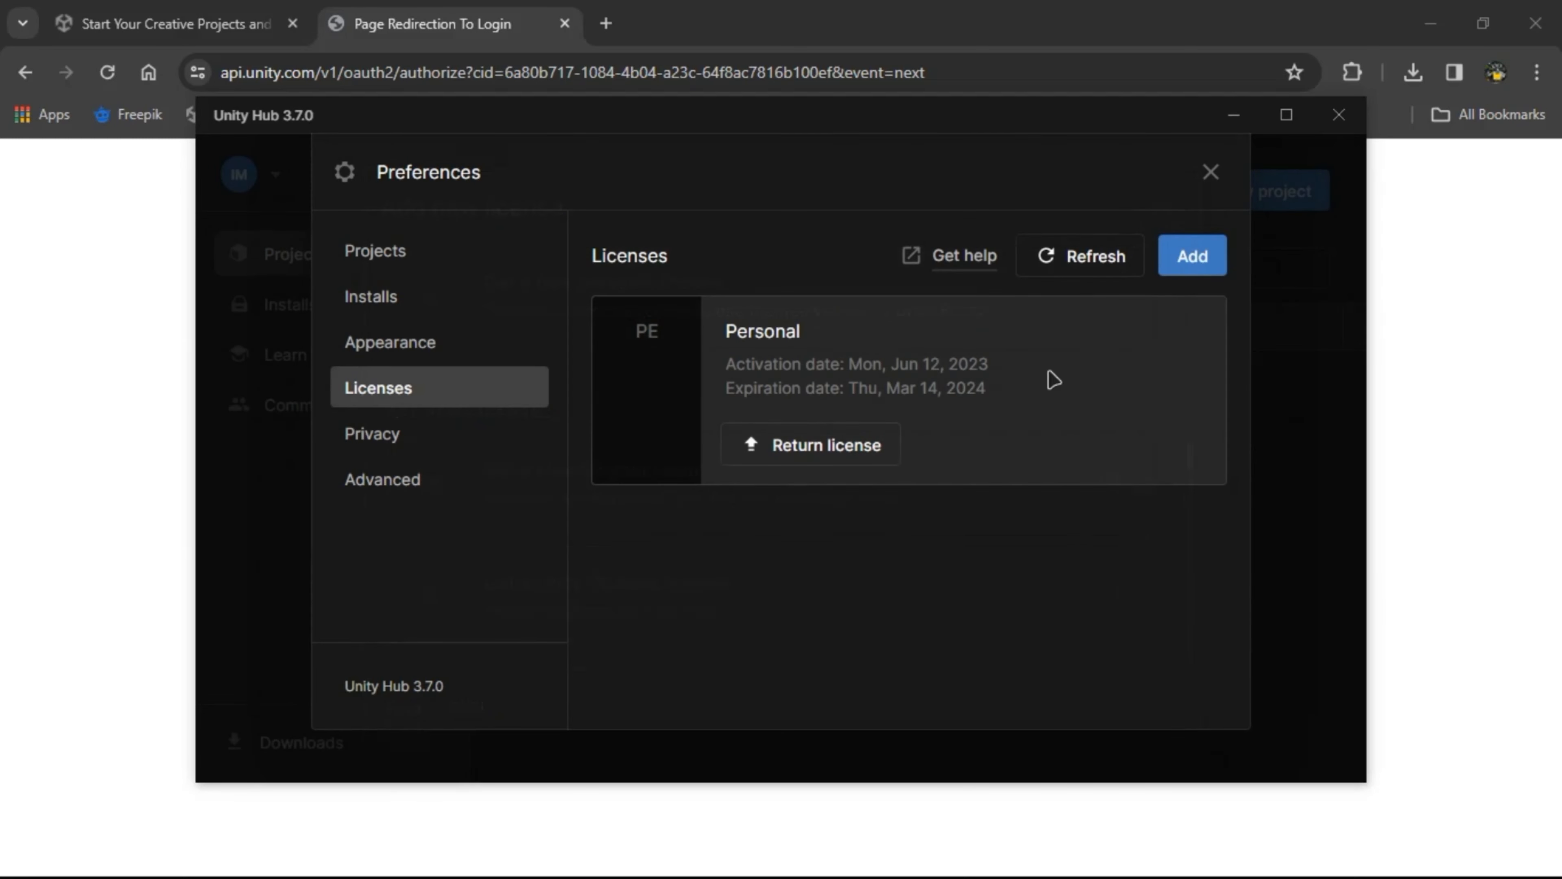
- Check the Privacy and Advanced preferences, and close the Preferences dialog
click(401, 442)
click(412, 492)
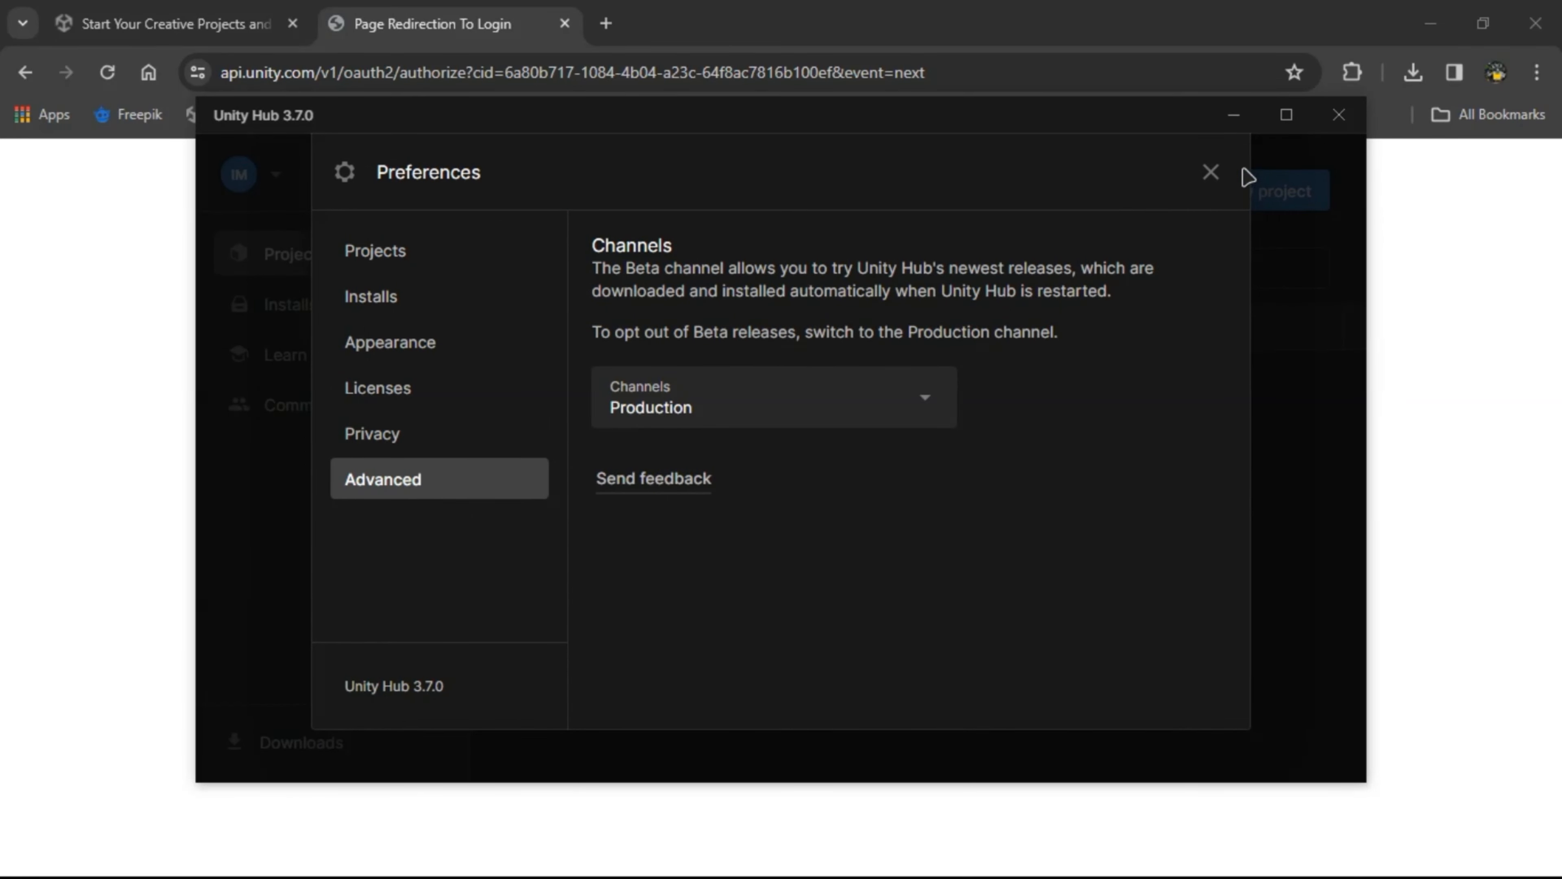
click(1210, 172)
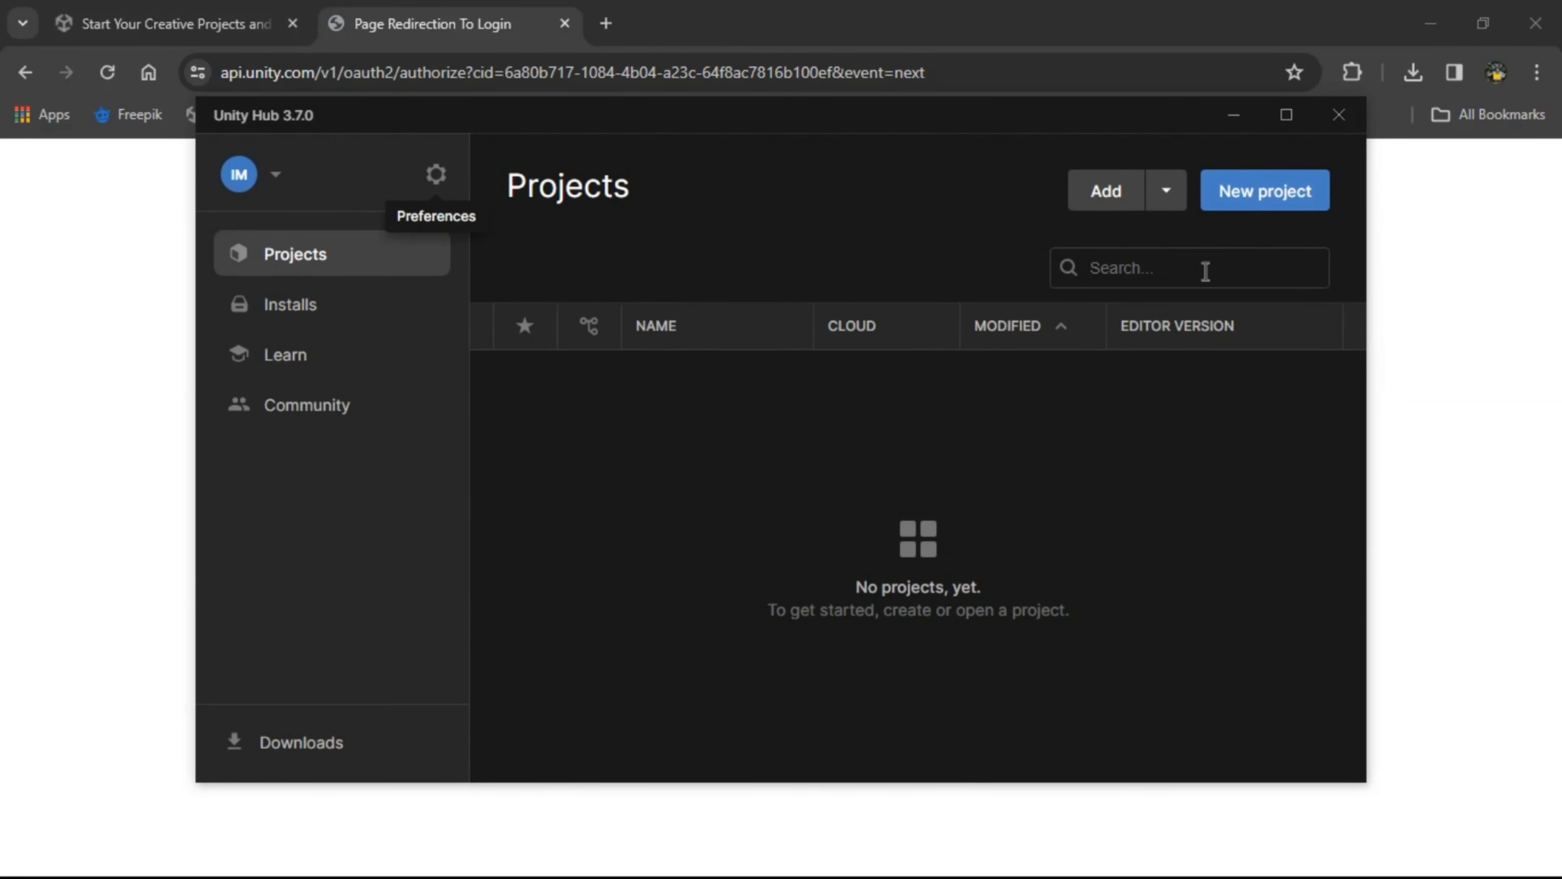
- Go to the editor installs and examine the official releases, pre-releases and archive options for installing a Unity Editor
click(297, 315)
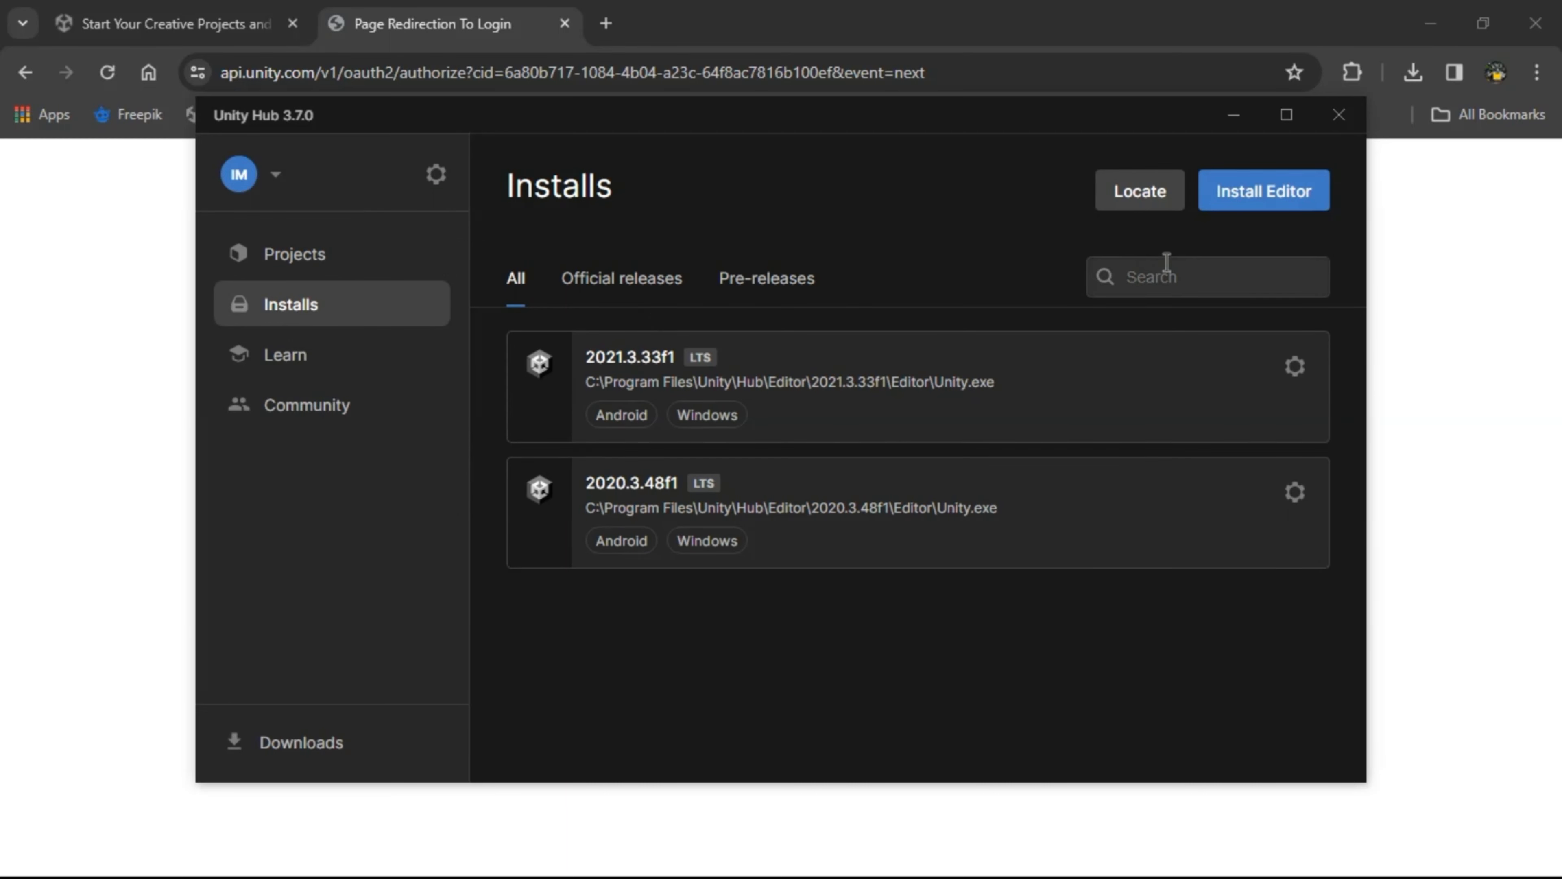
click(1289, 199)
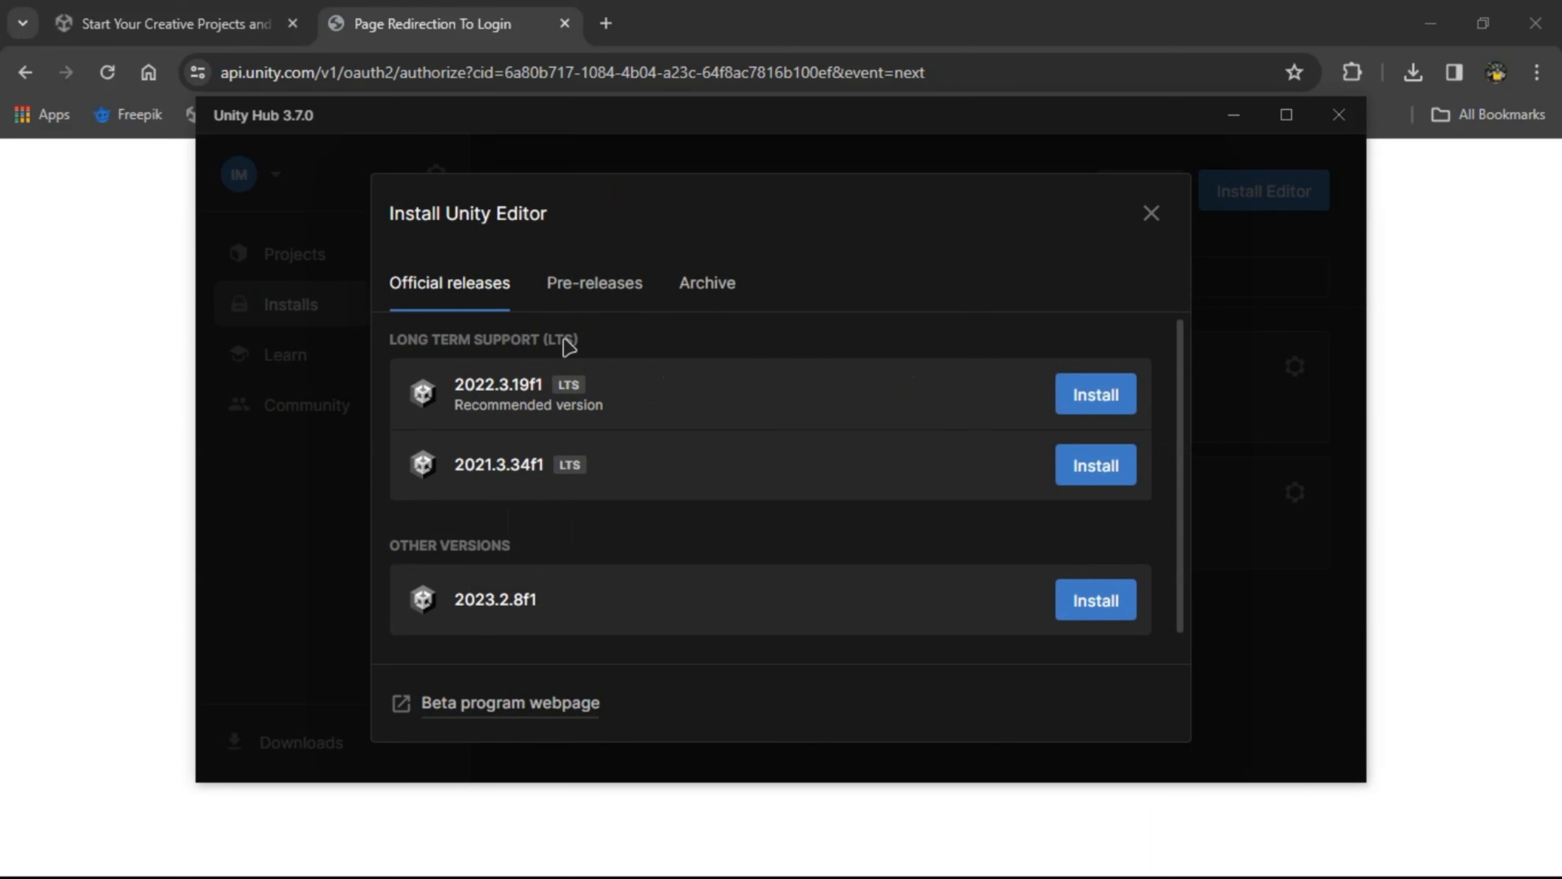
click(572, 289)
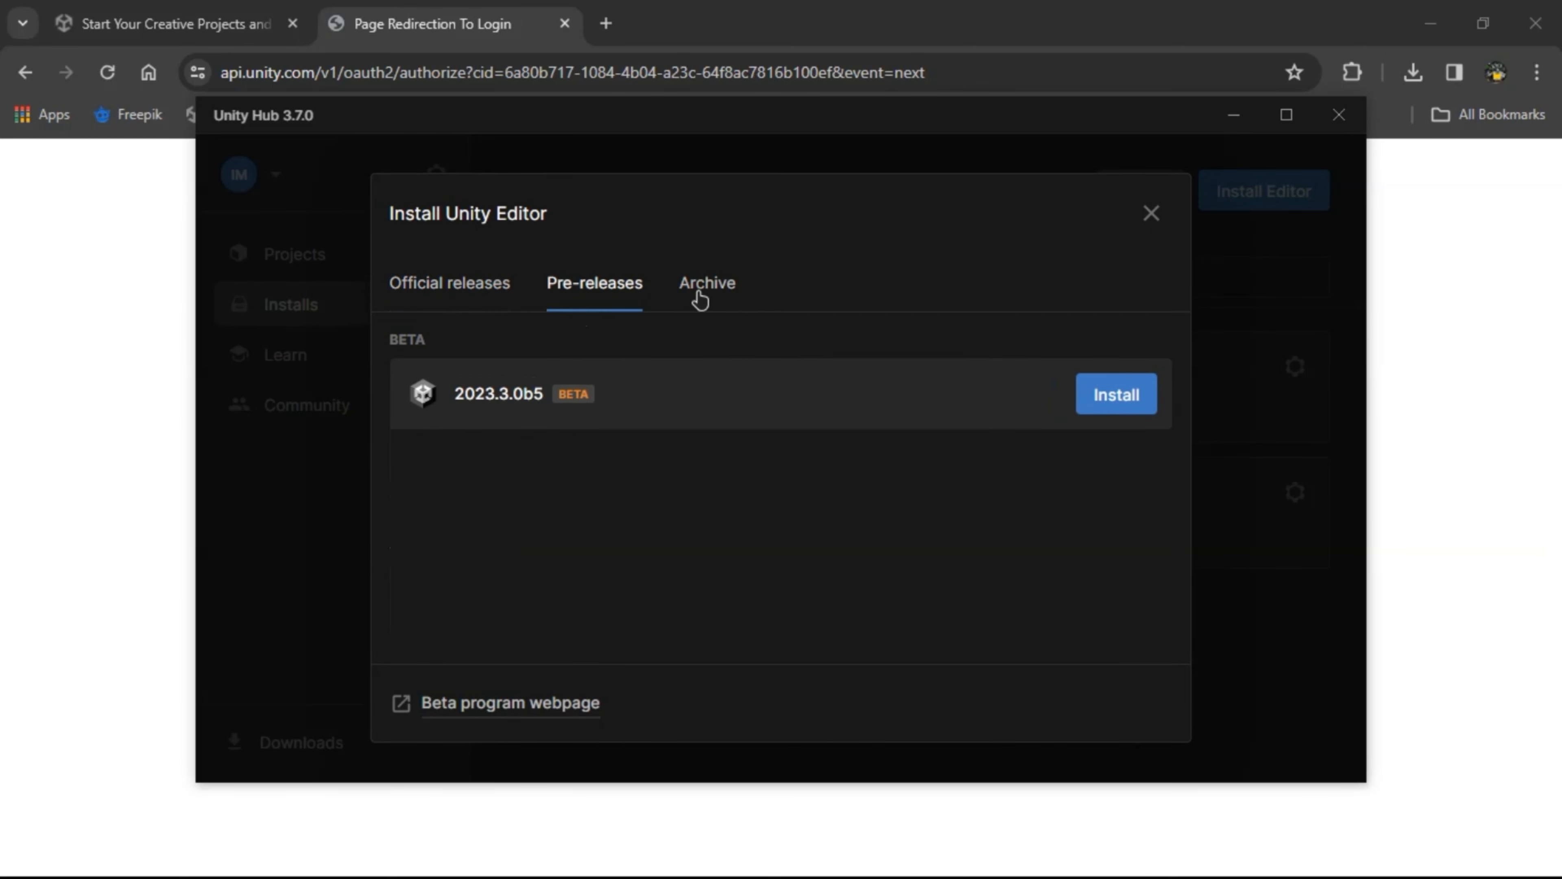
click(725, 301)
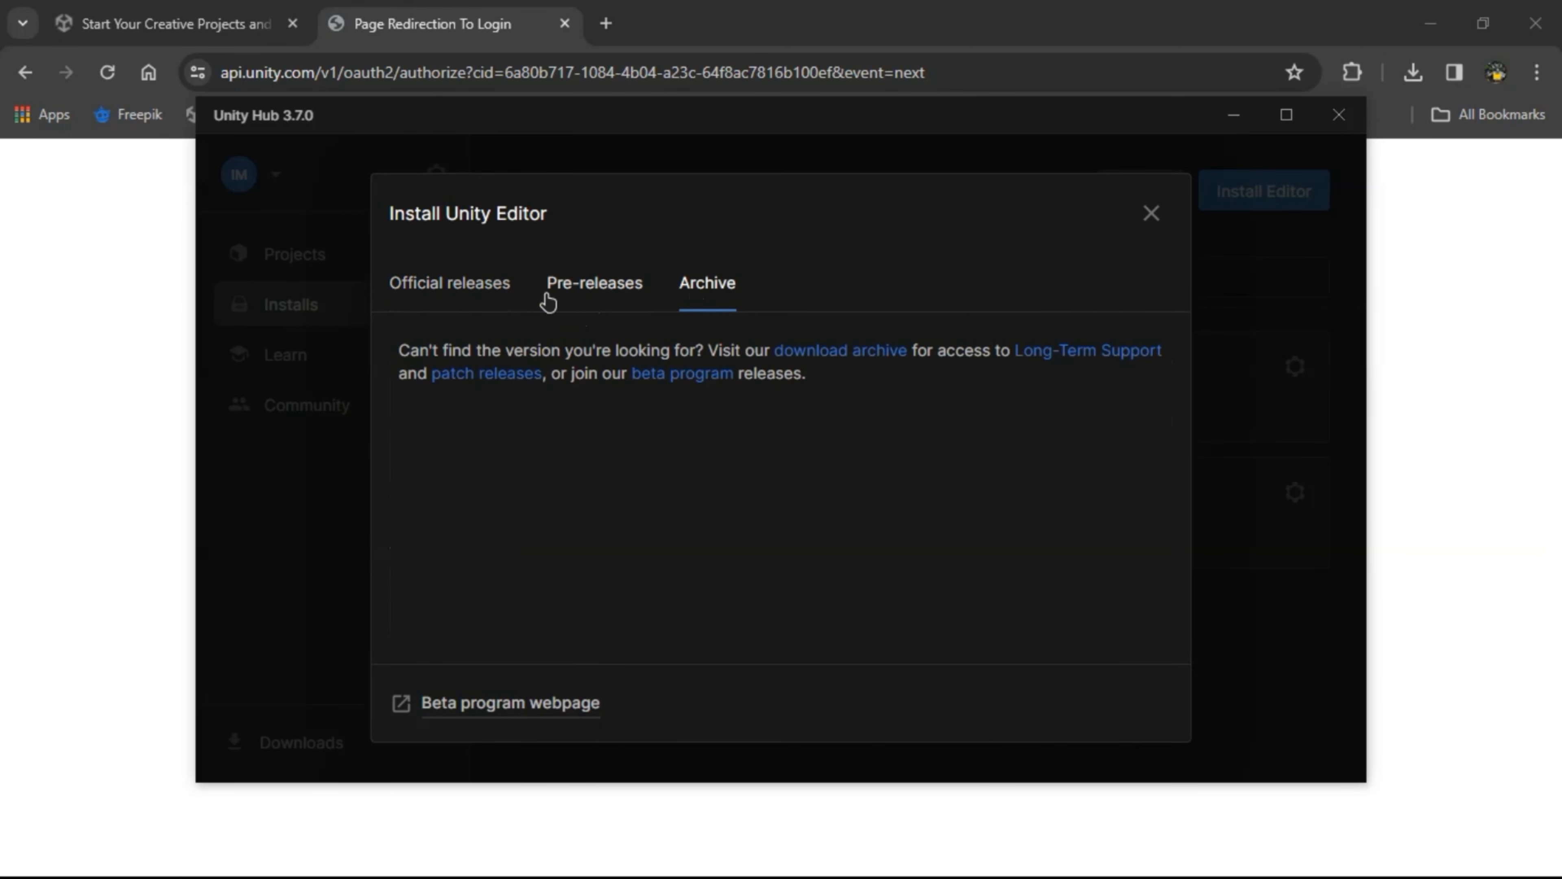
- Open the Unity download archive in the browser and show the list of Unity 2022.X releases
click(820, 361)
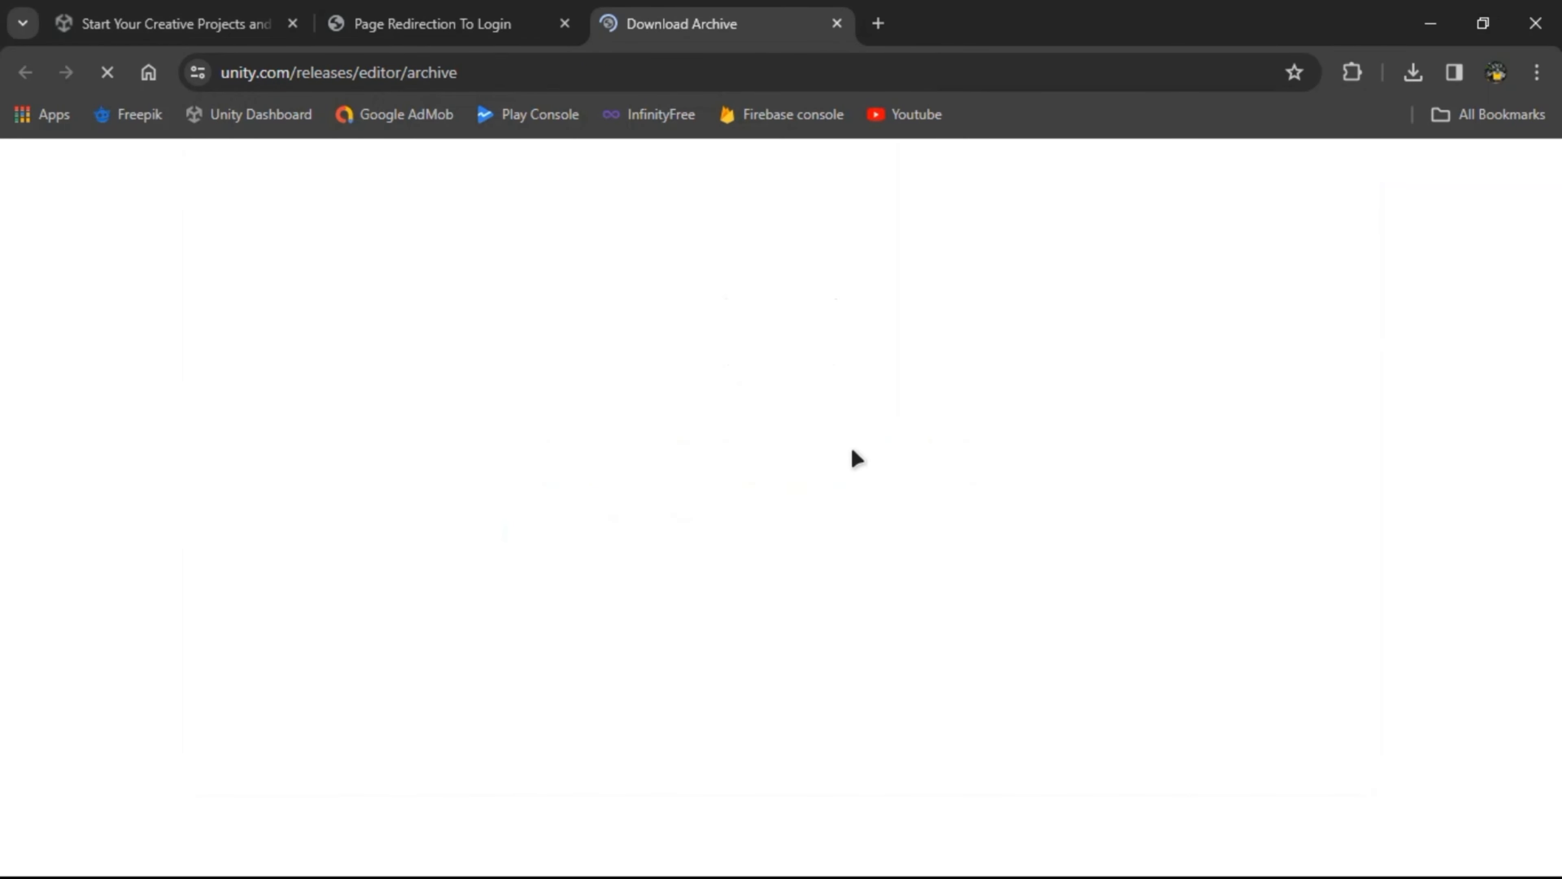
scroll(938, 534, down, 3)
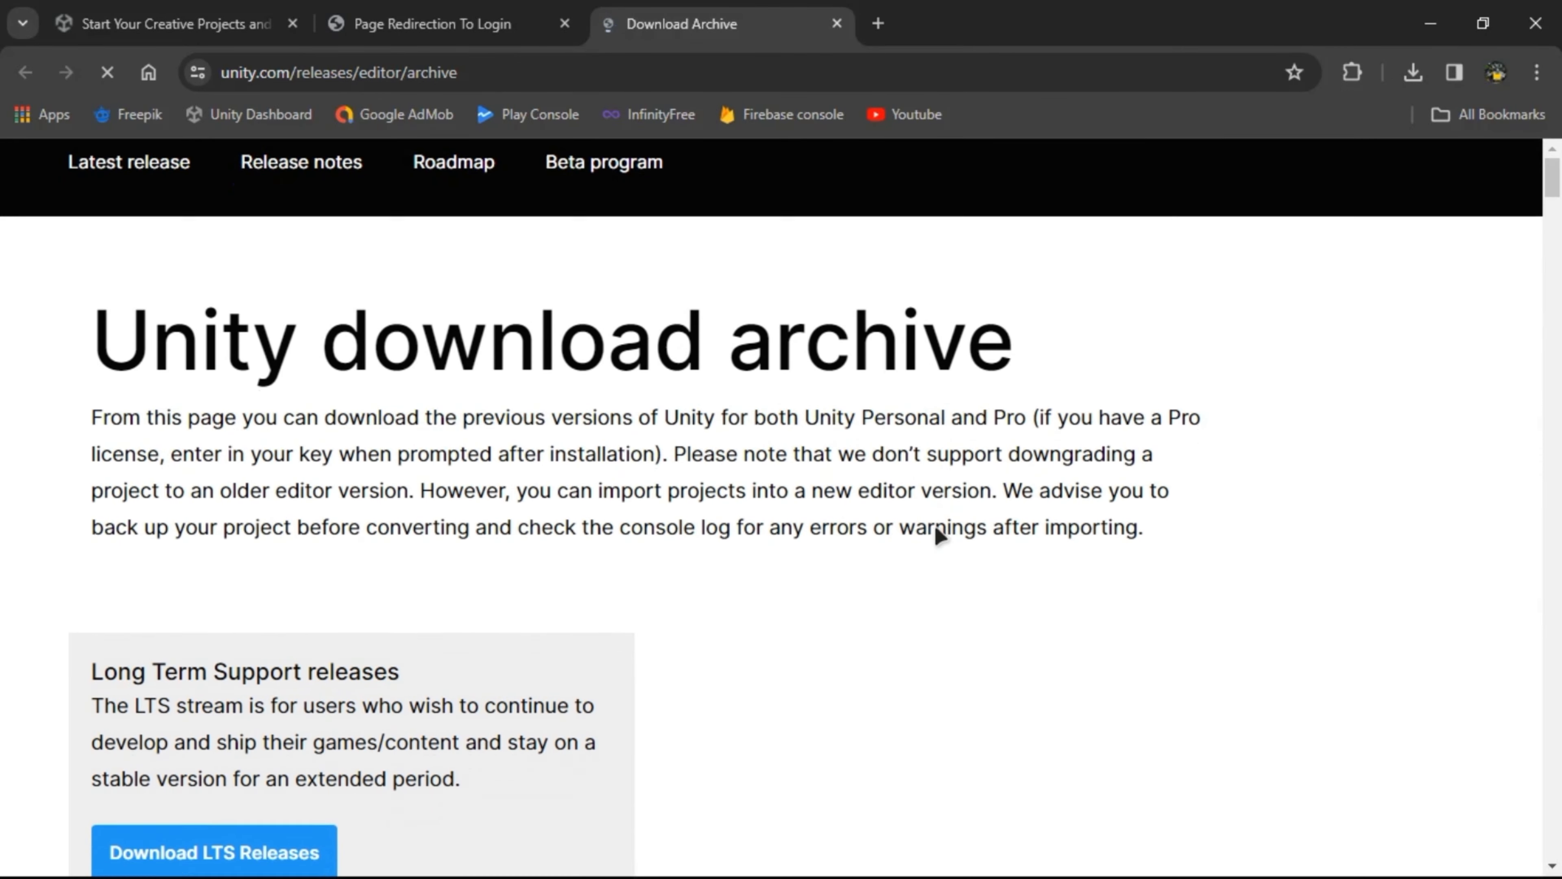
scroll(935, 528, down, 4)
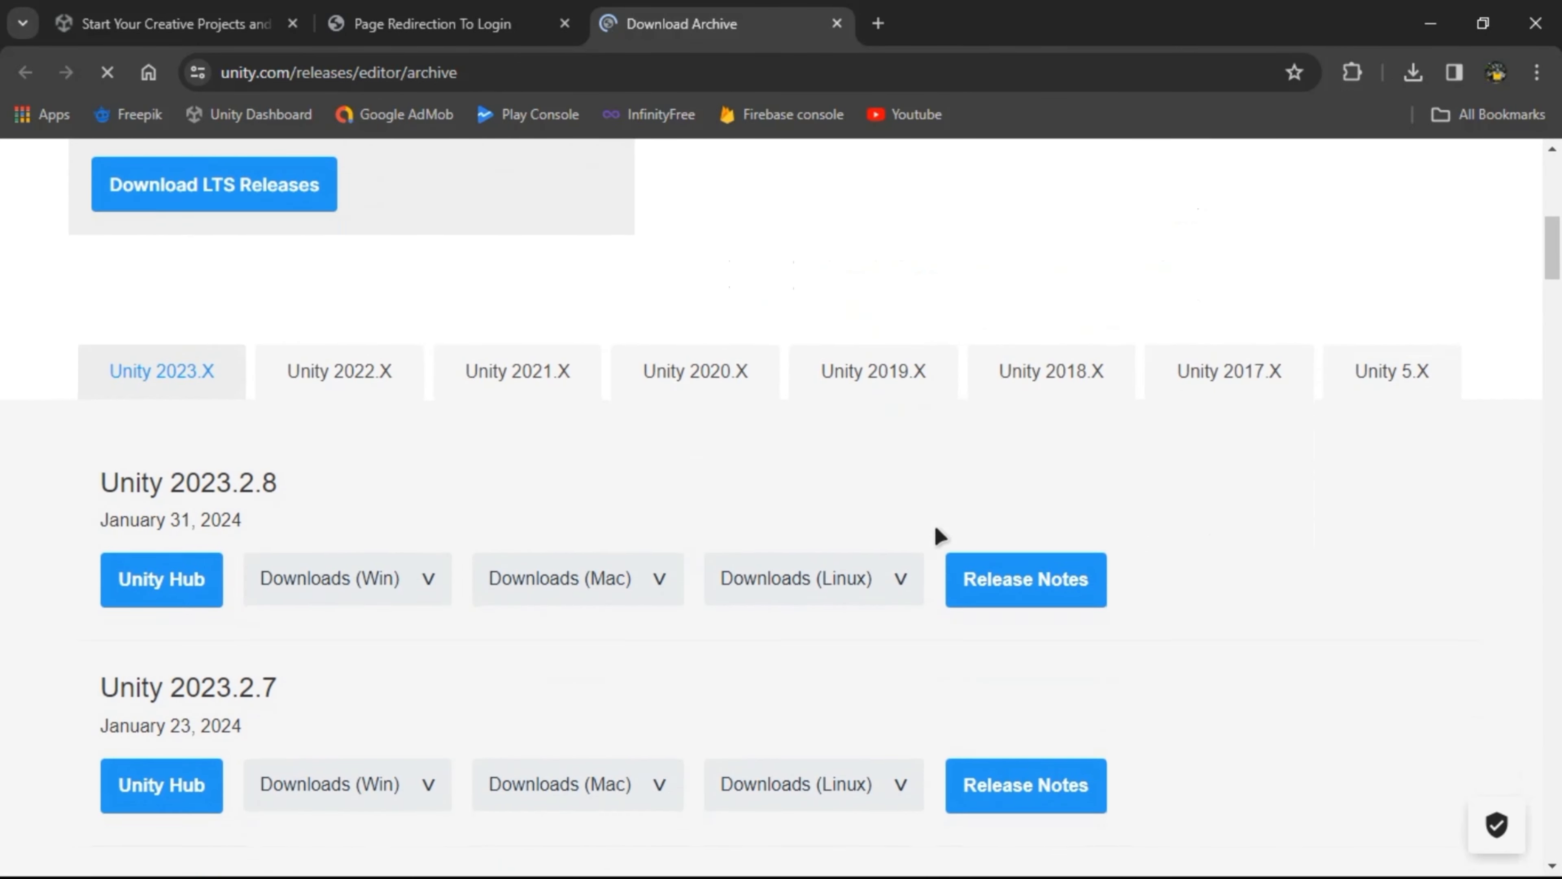
scroll(800, 468, down, 5)
scroll(701, 439, up, 2)
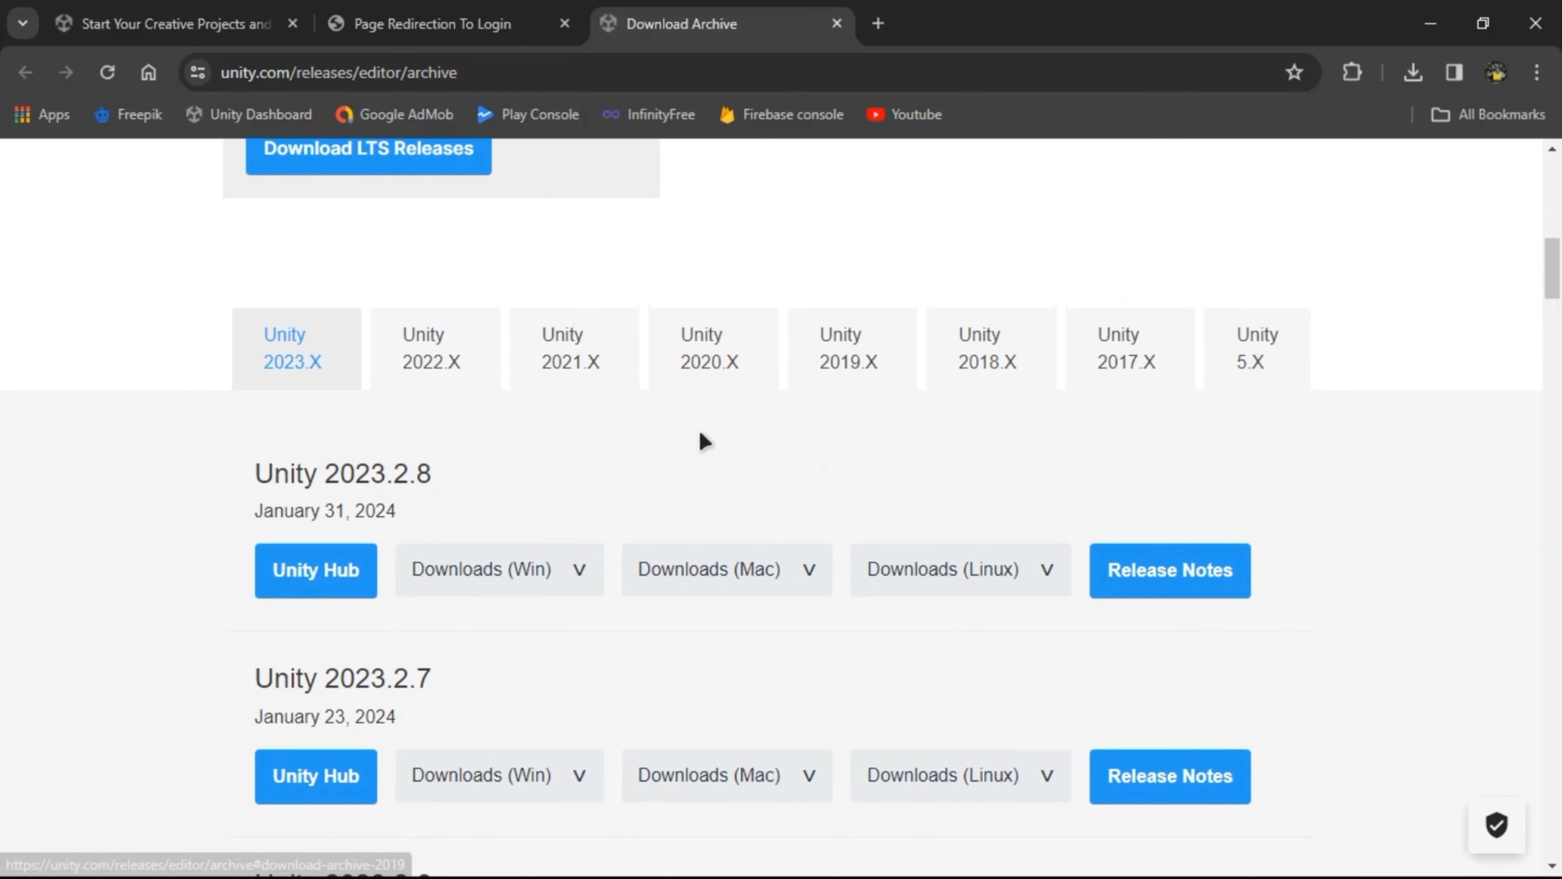
click(423, 372)
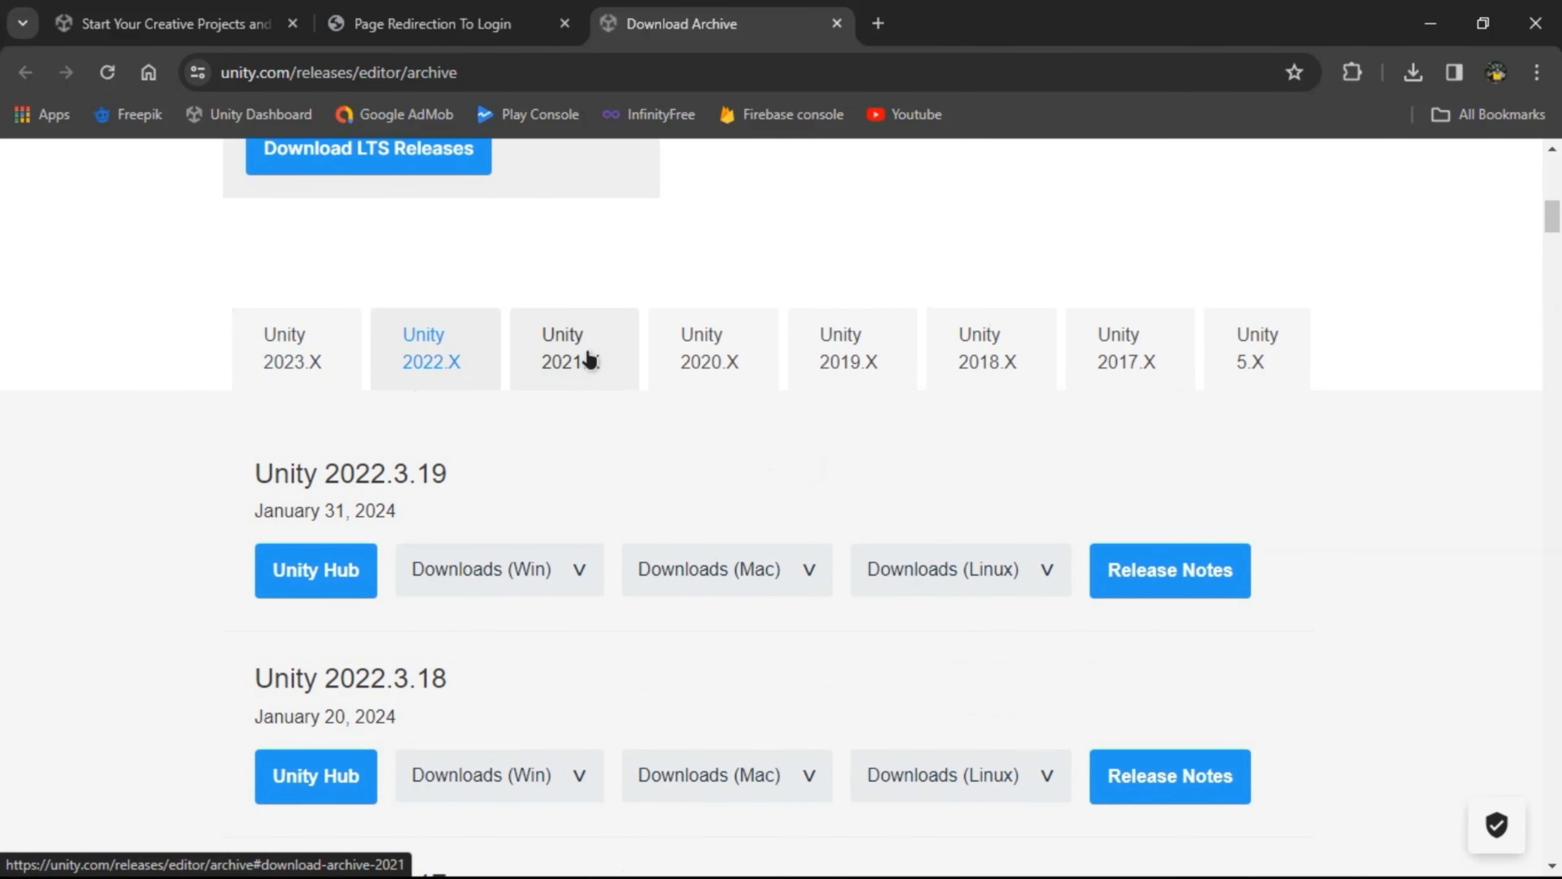
- Examine the list of Unity 2021.X releases in the download archive and return to Unity Hub
click(589, 360)
scroll(691, 541, down, 10)
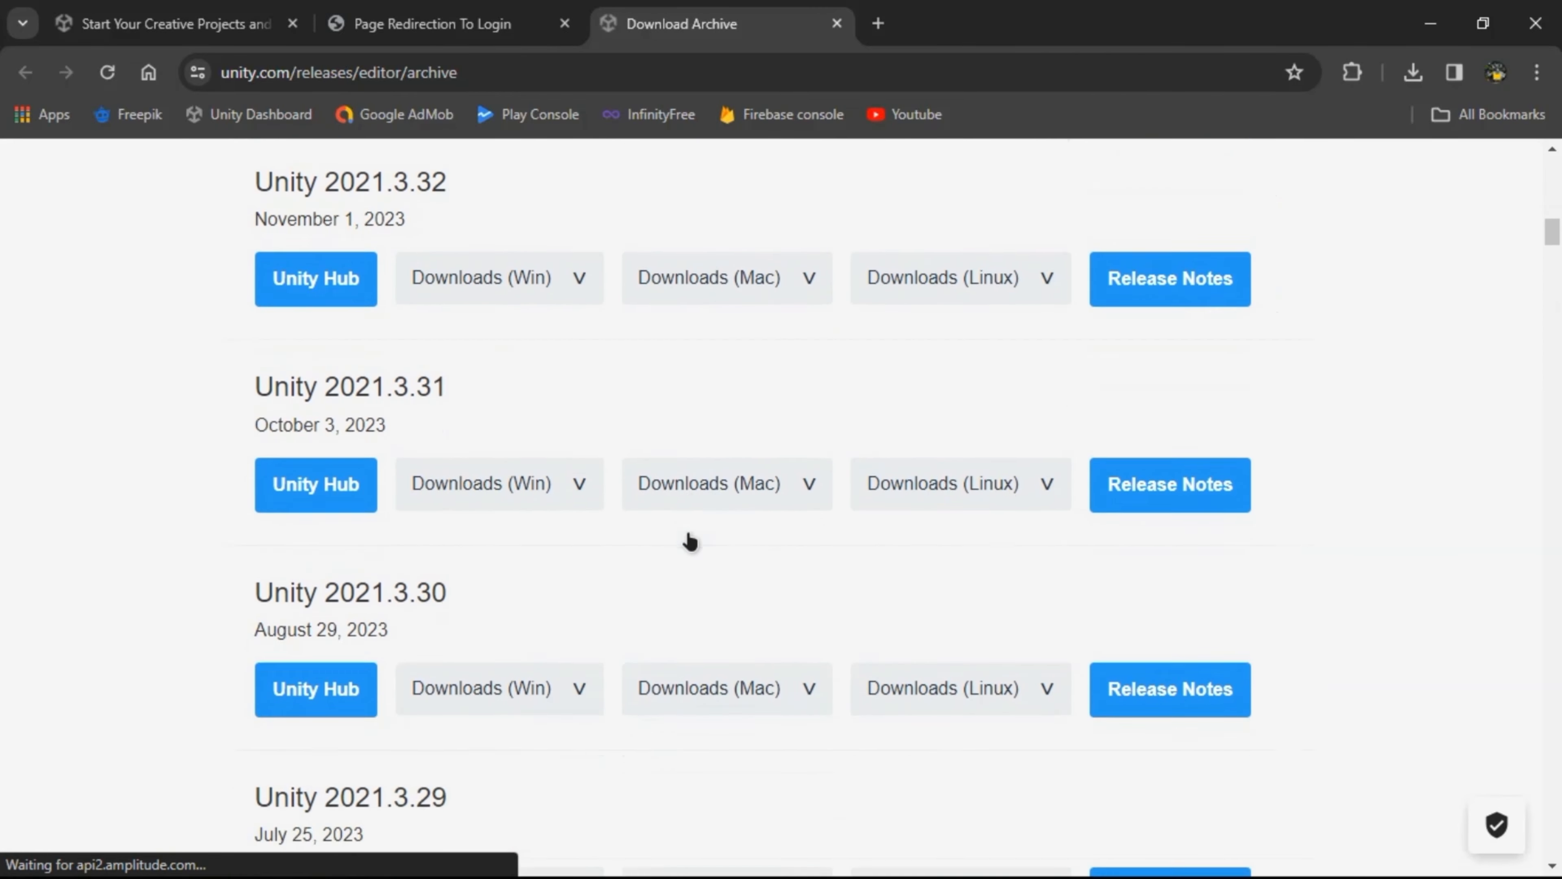
scroll(691, 541, down, 20)
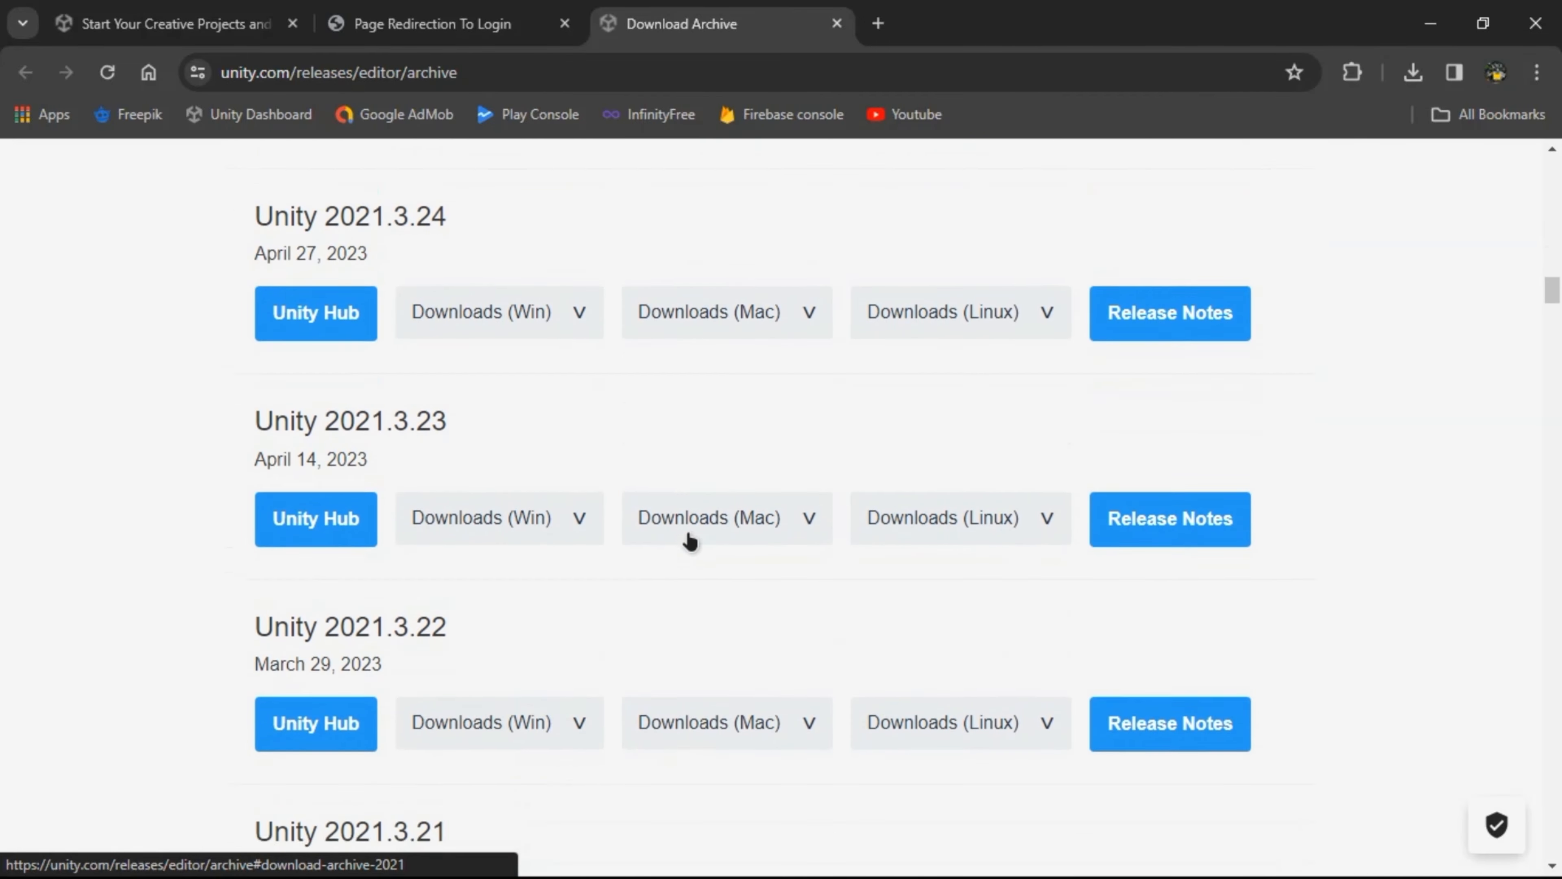
scroll(690, 541, down, 11)
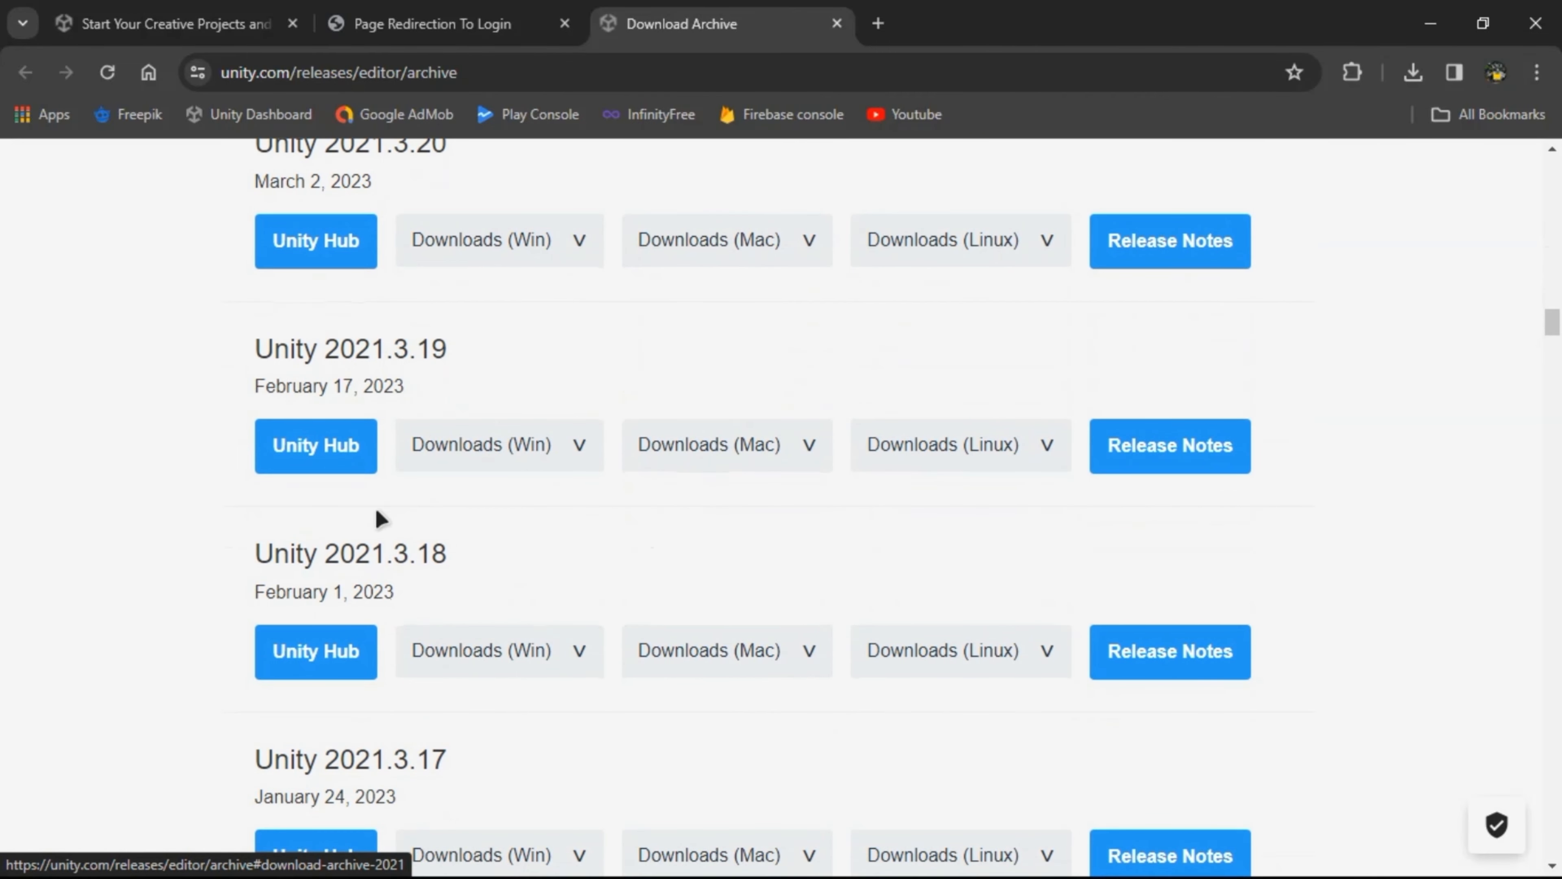
scroll(697, 590, up, 20)
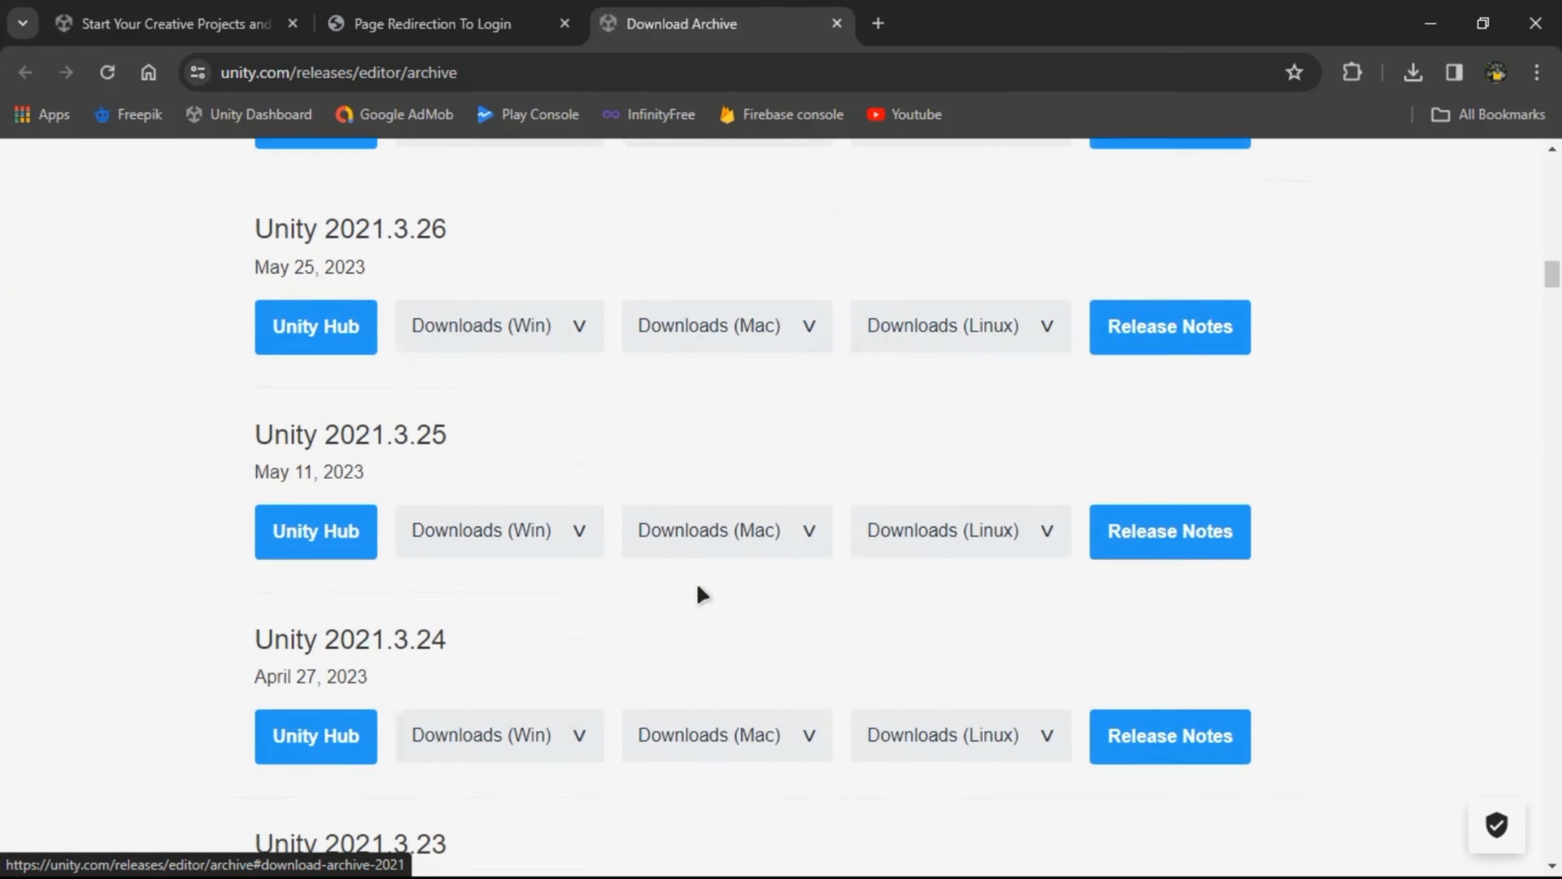
scroll(699, 591, up, 19)
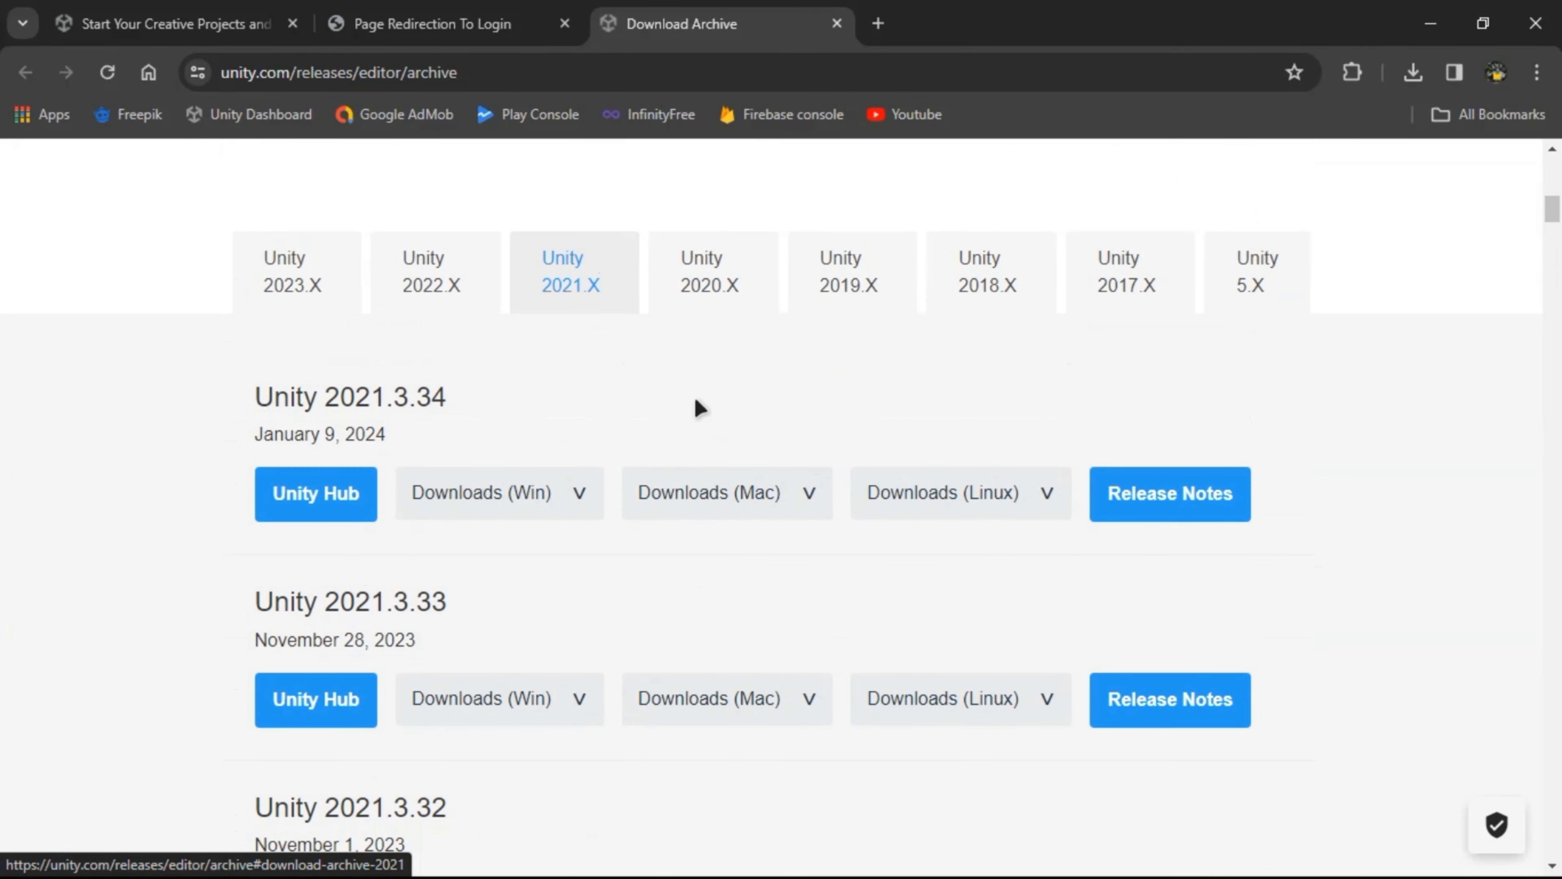
scroll(729, 357, up, 2)
click(1431, 23)
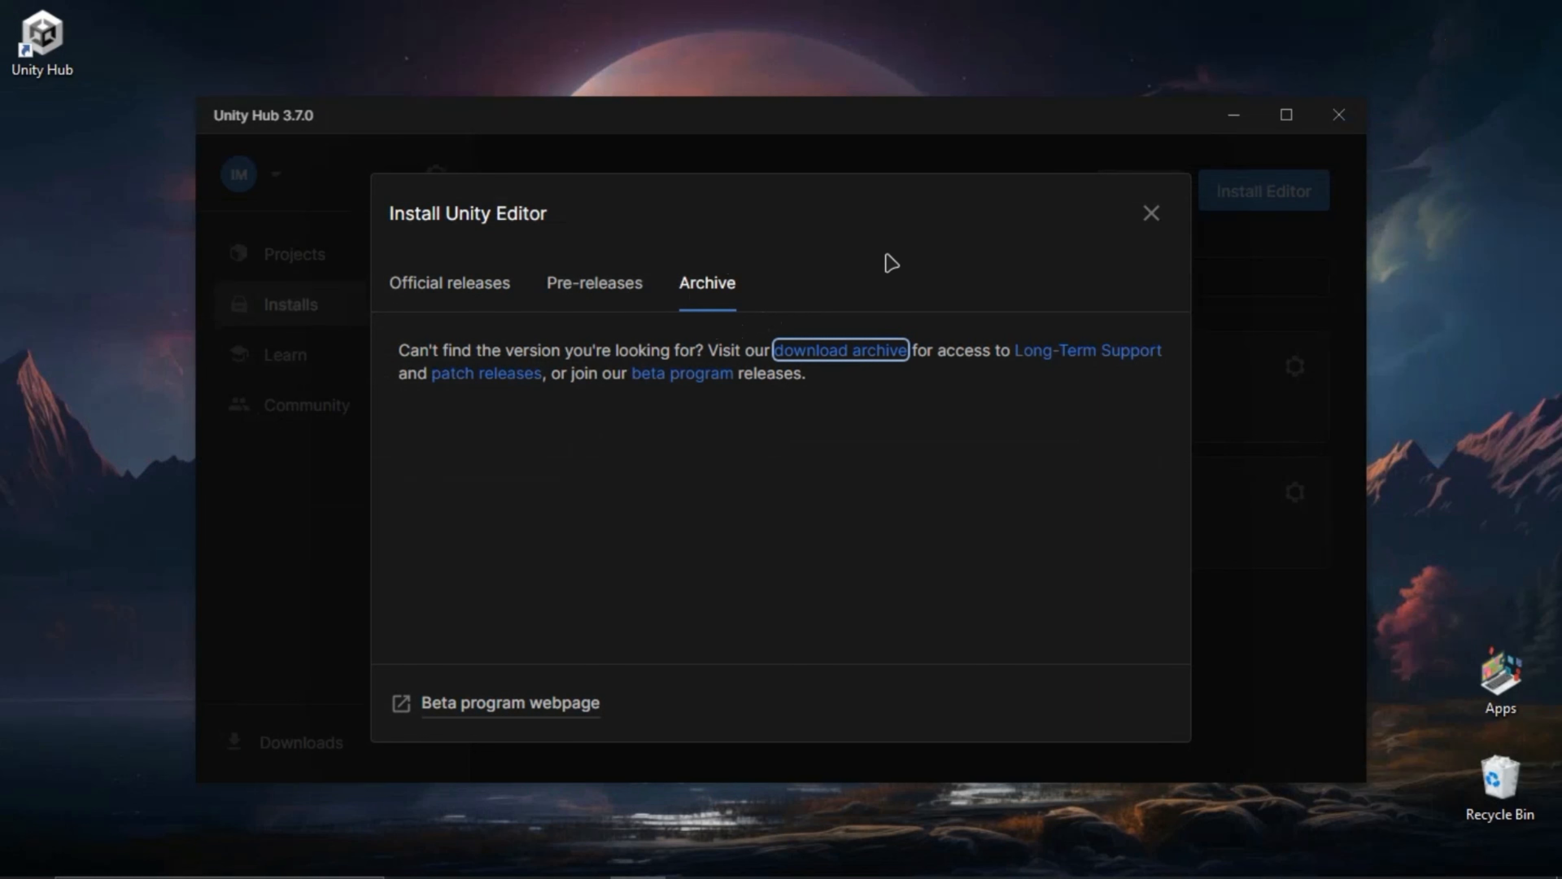
- Go back to the official releases and choose Unity 2021.3.34f1 LTS for installation
click(594, 298)
click(448, 288)
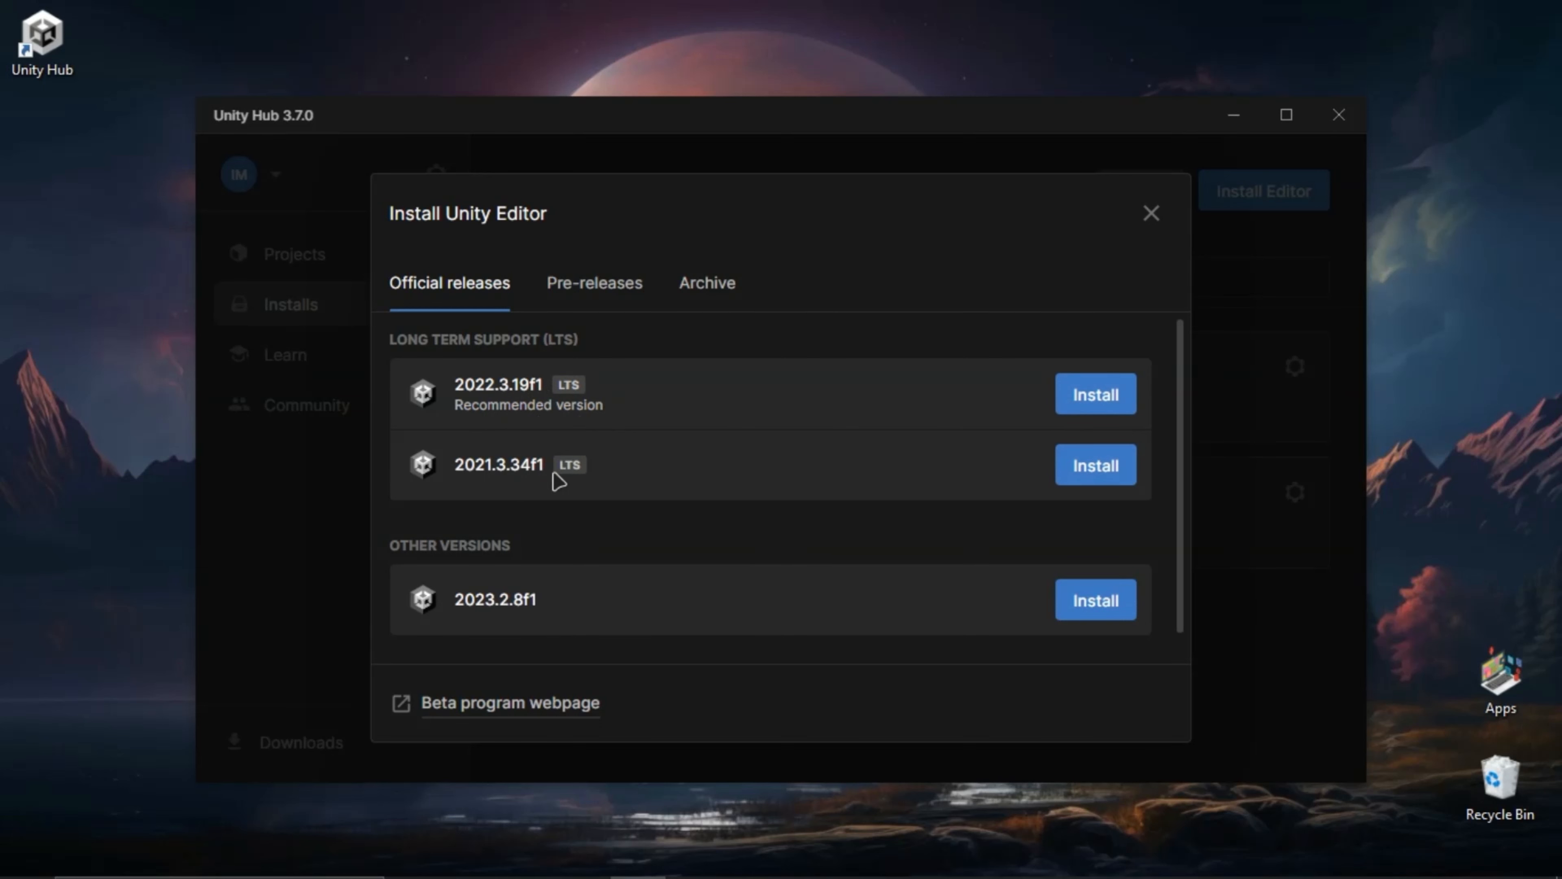
click(1113, 471)
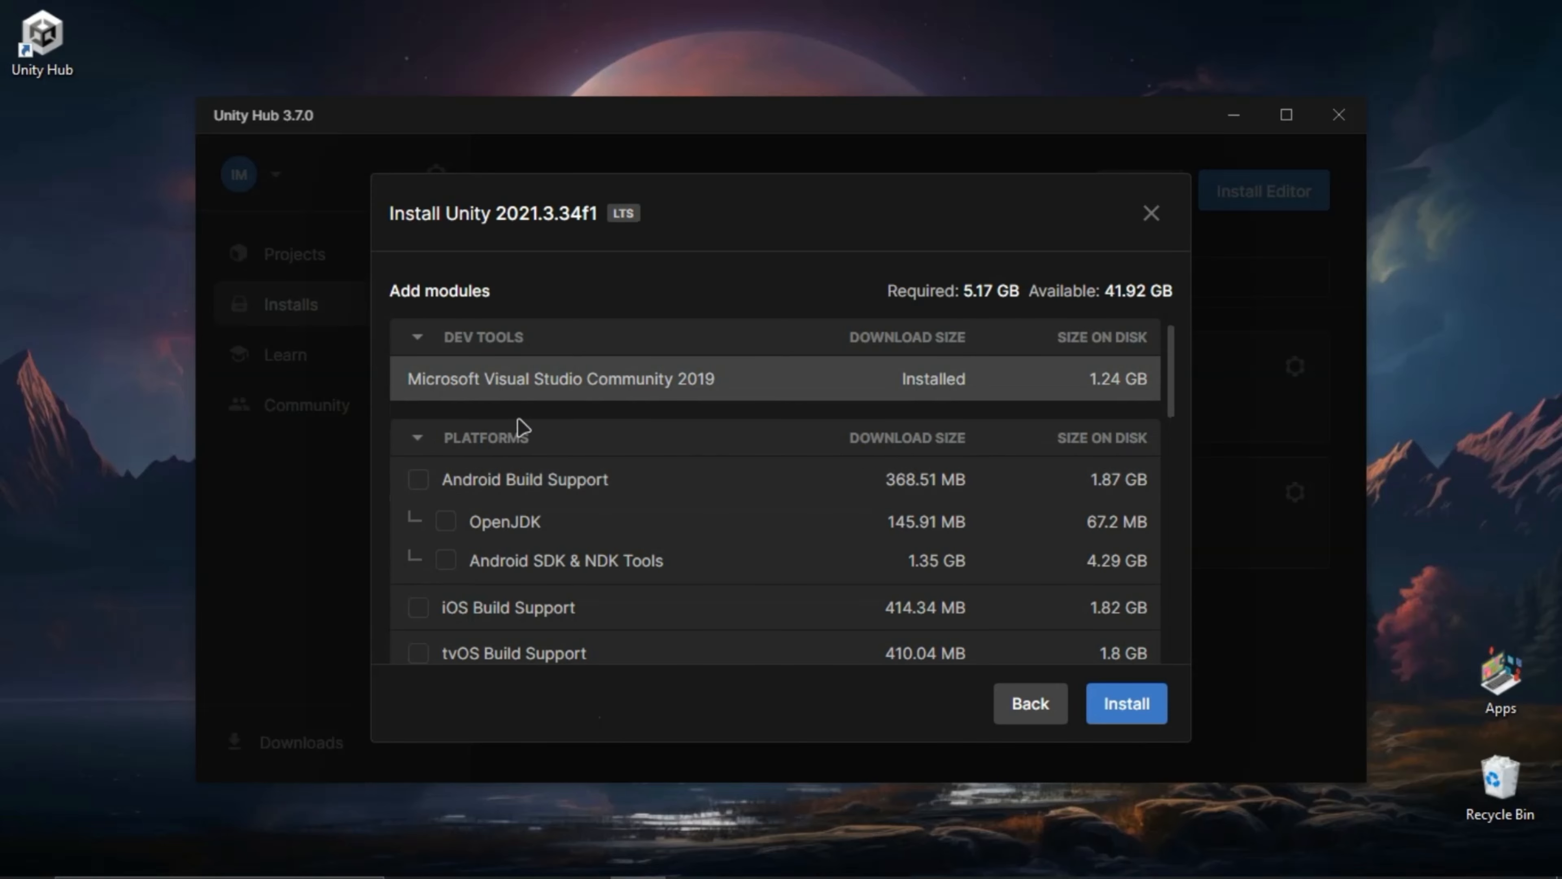
- Examine the optional platform, language pack and documentation modules offered for Unity 2021.3.34f1, without selecting any
scroll(640, 505, down, 10)
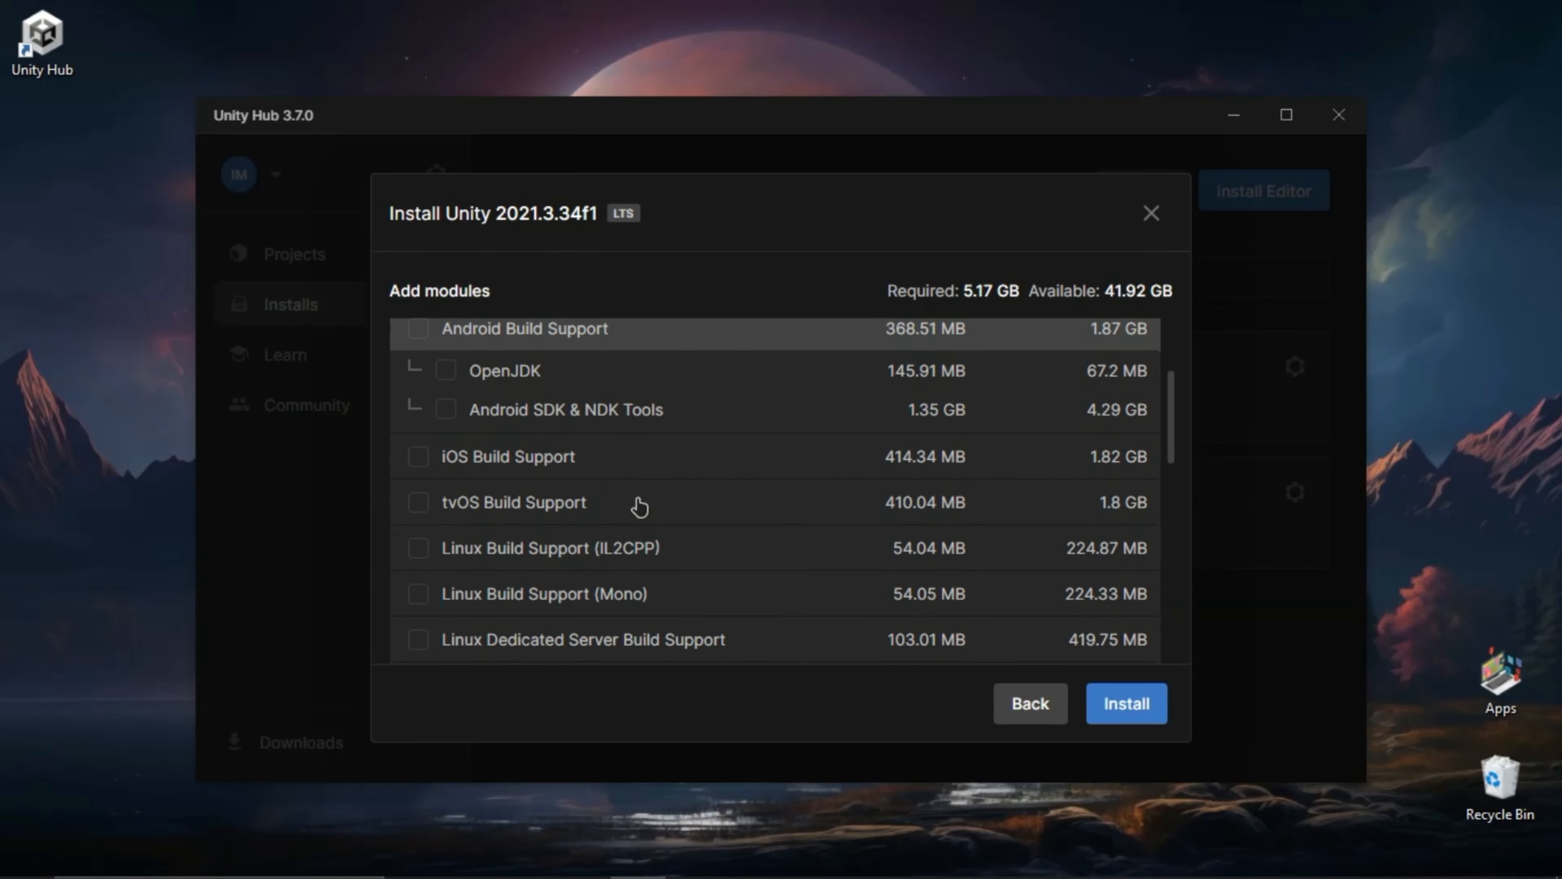
scroll(640, 506, down, 2)
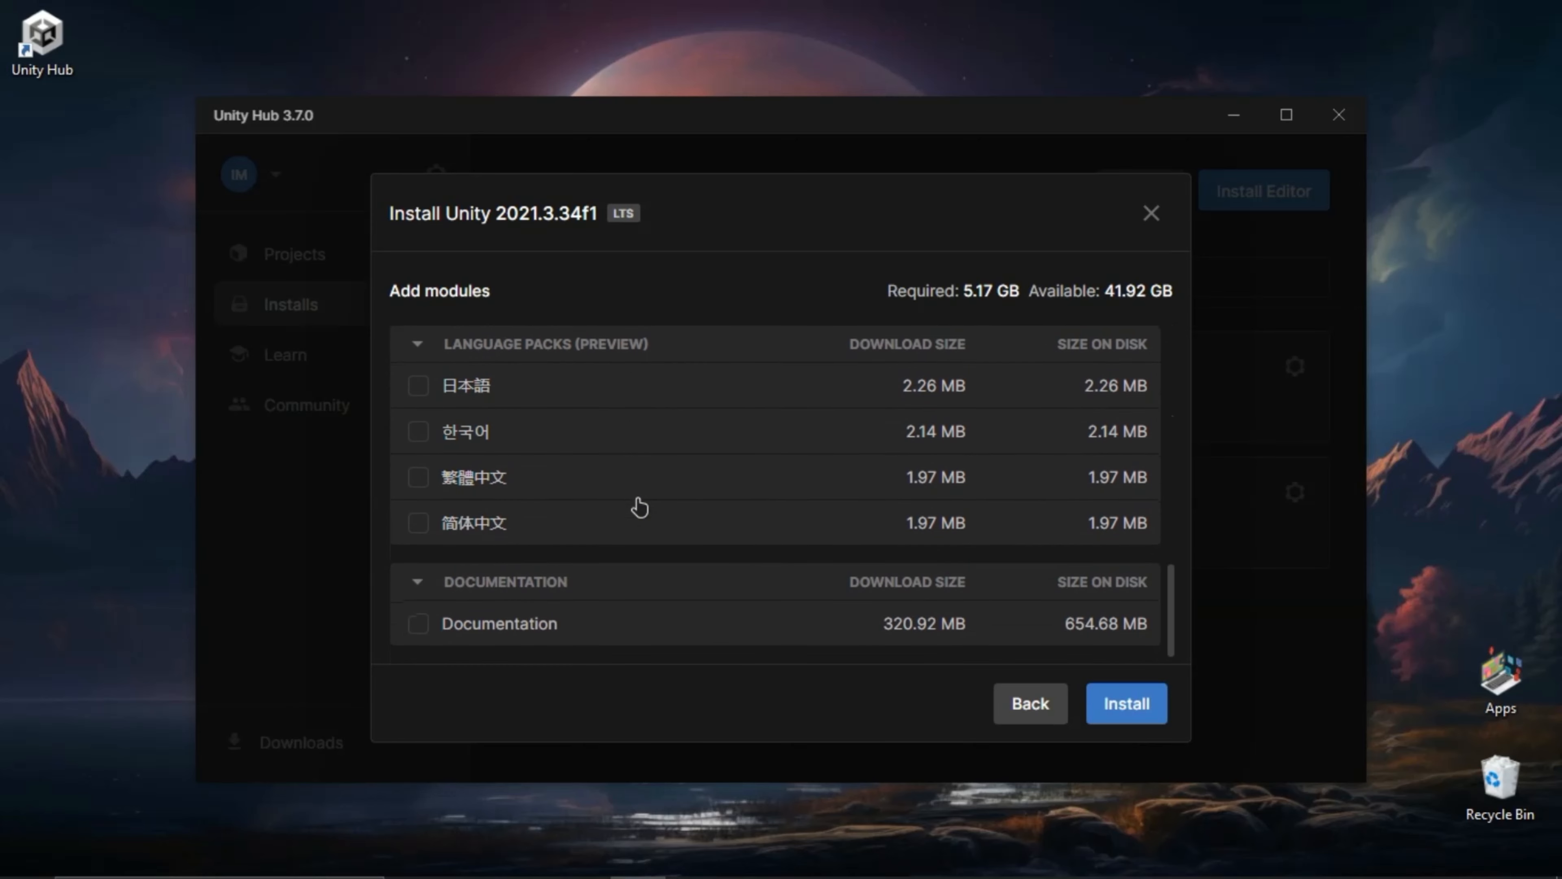
scroll(638, 506, up, 10)
scroll(566, 467, up, 2)
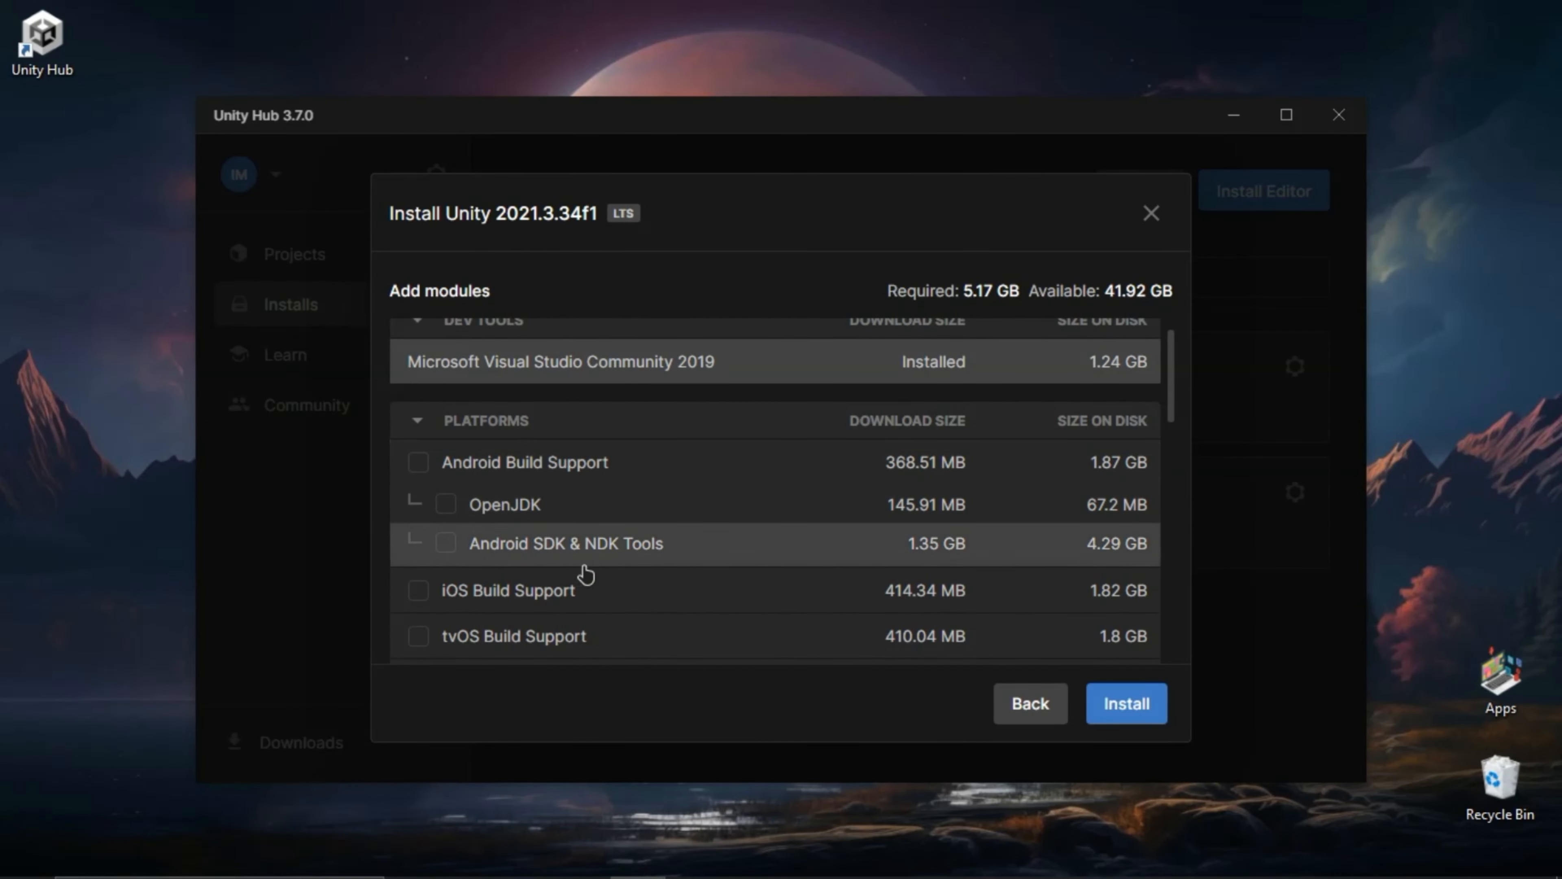
scroll(627, 628, down, 1)
scroll(632, 627, down, 2)
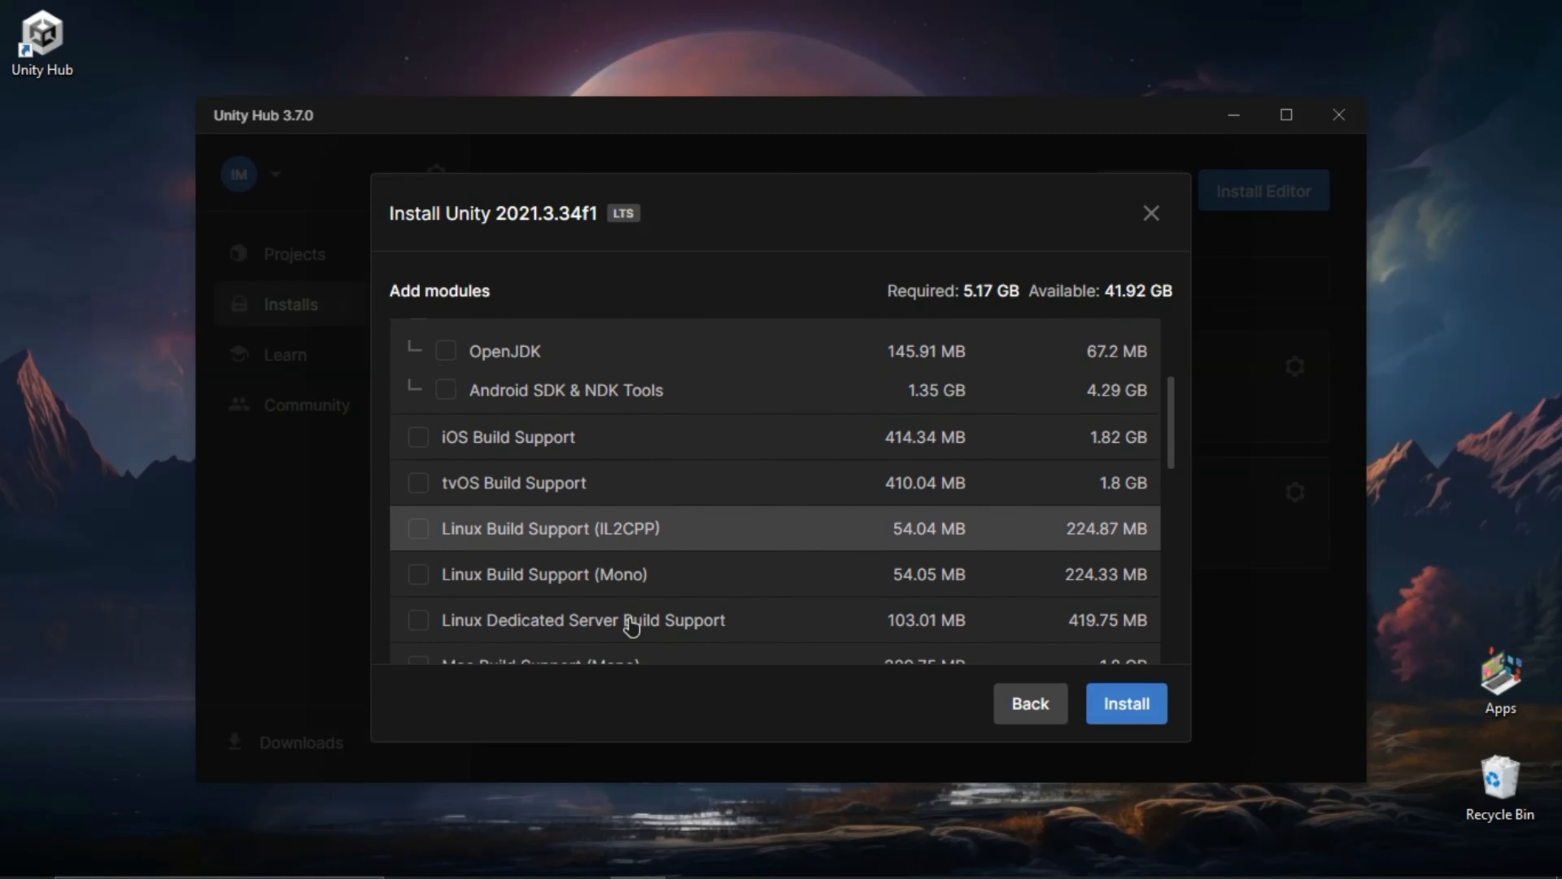
scroll(632, 627, down, 1)
scroll(632, 625, down, 6)
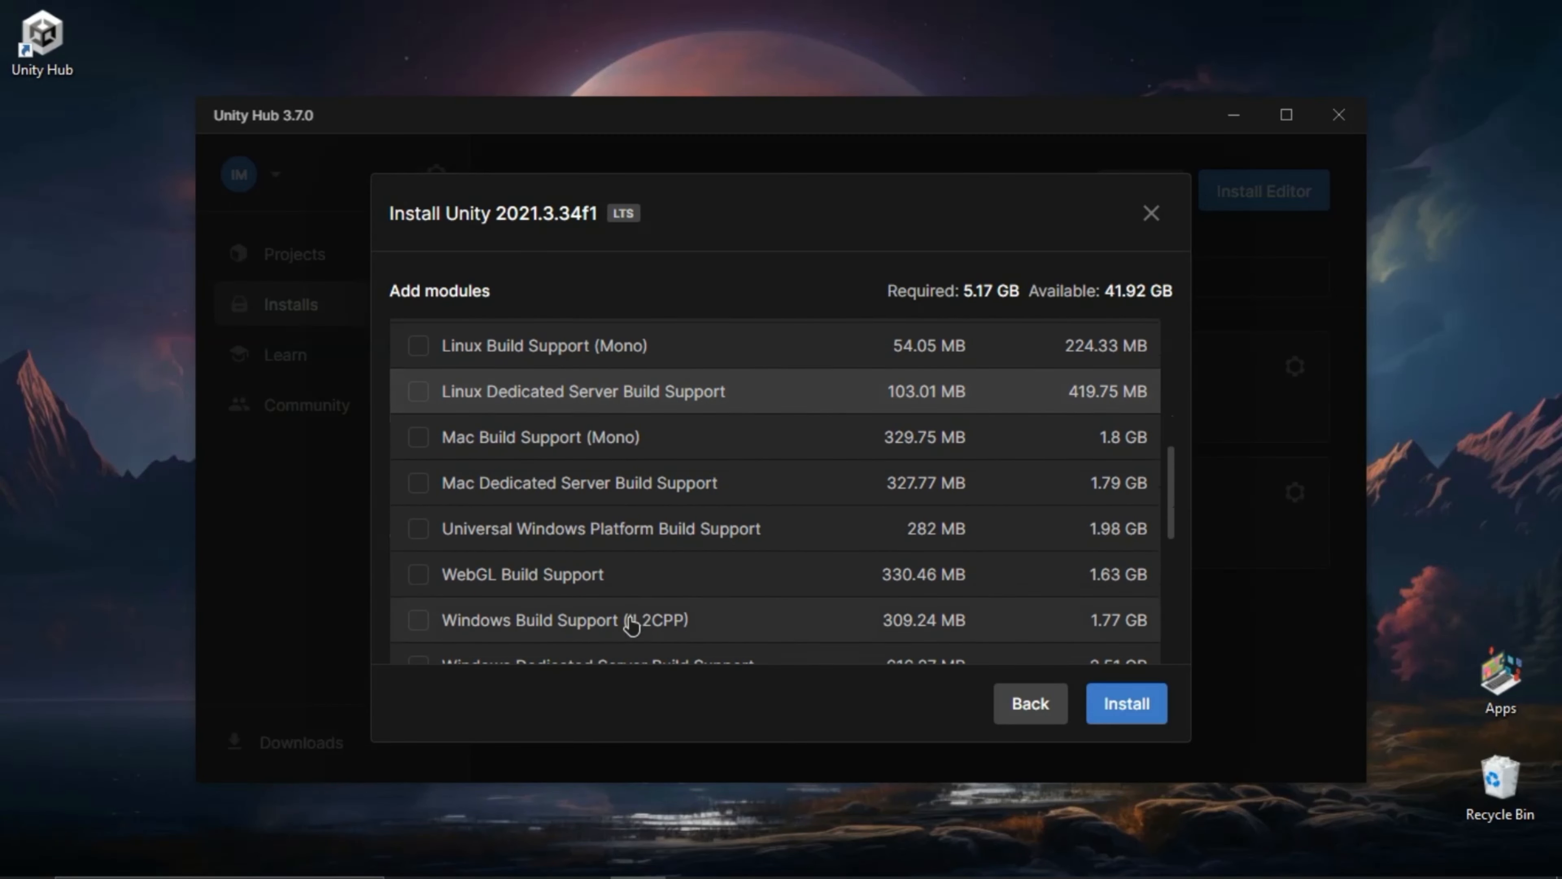
scroll(654, 617, down, 2)
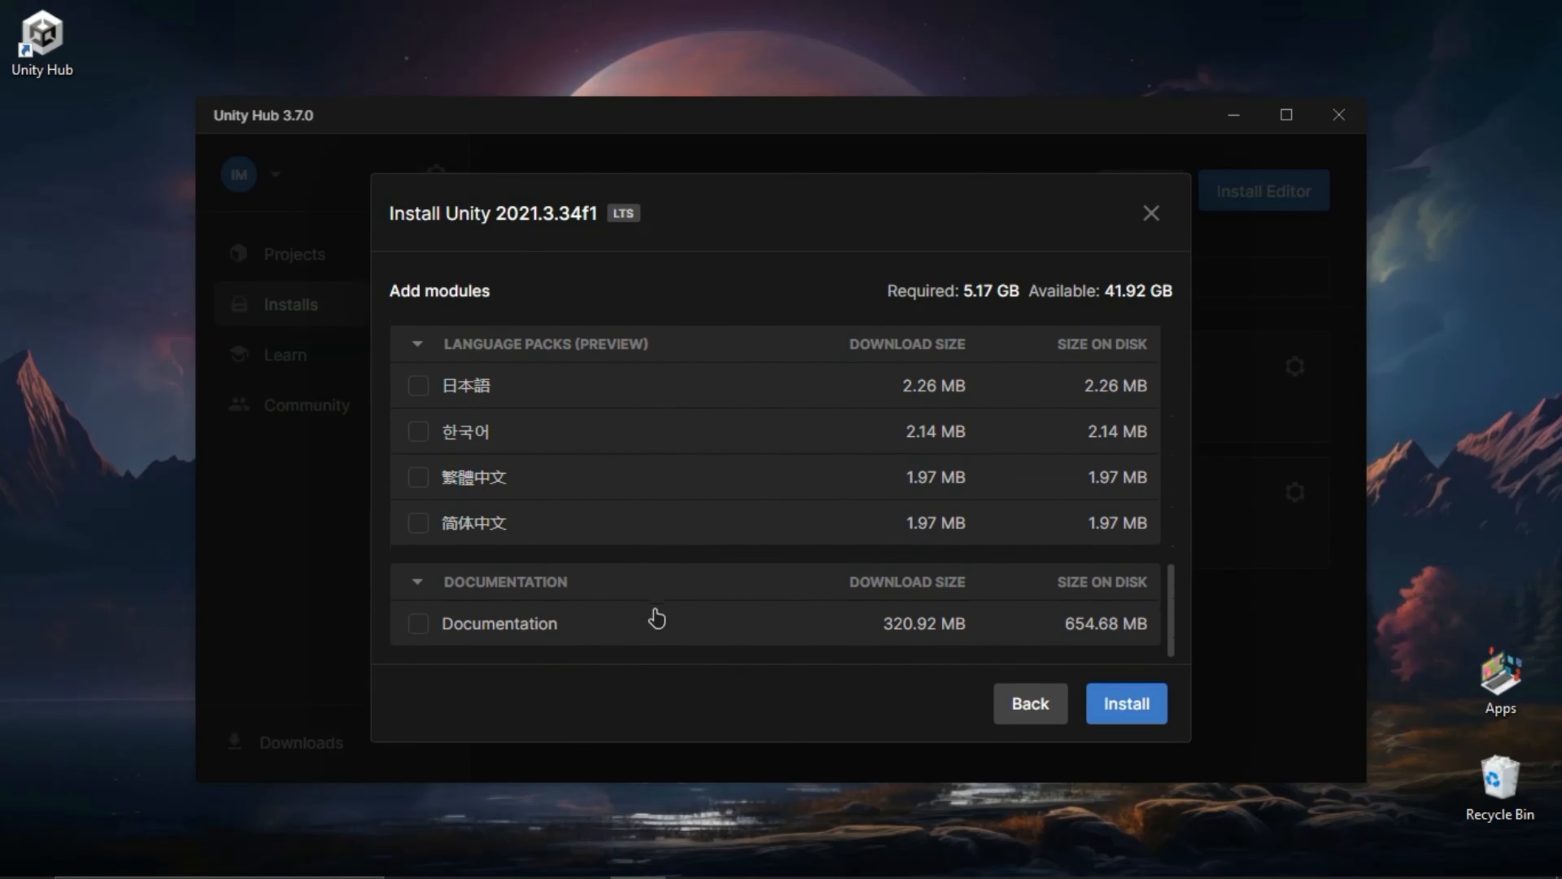
scroll(652, 617, up, 4)
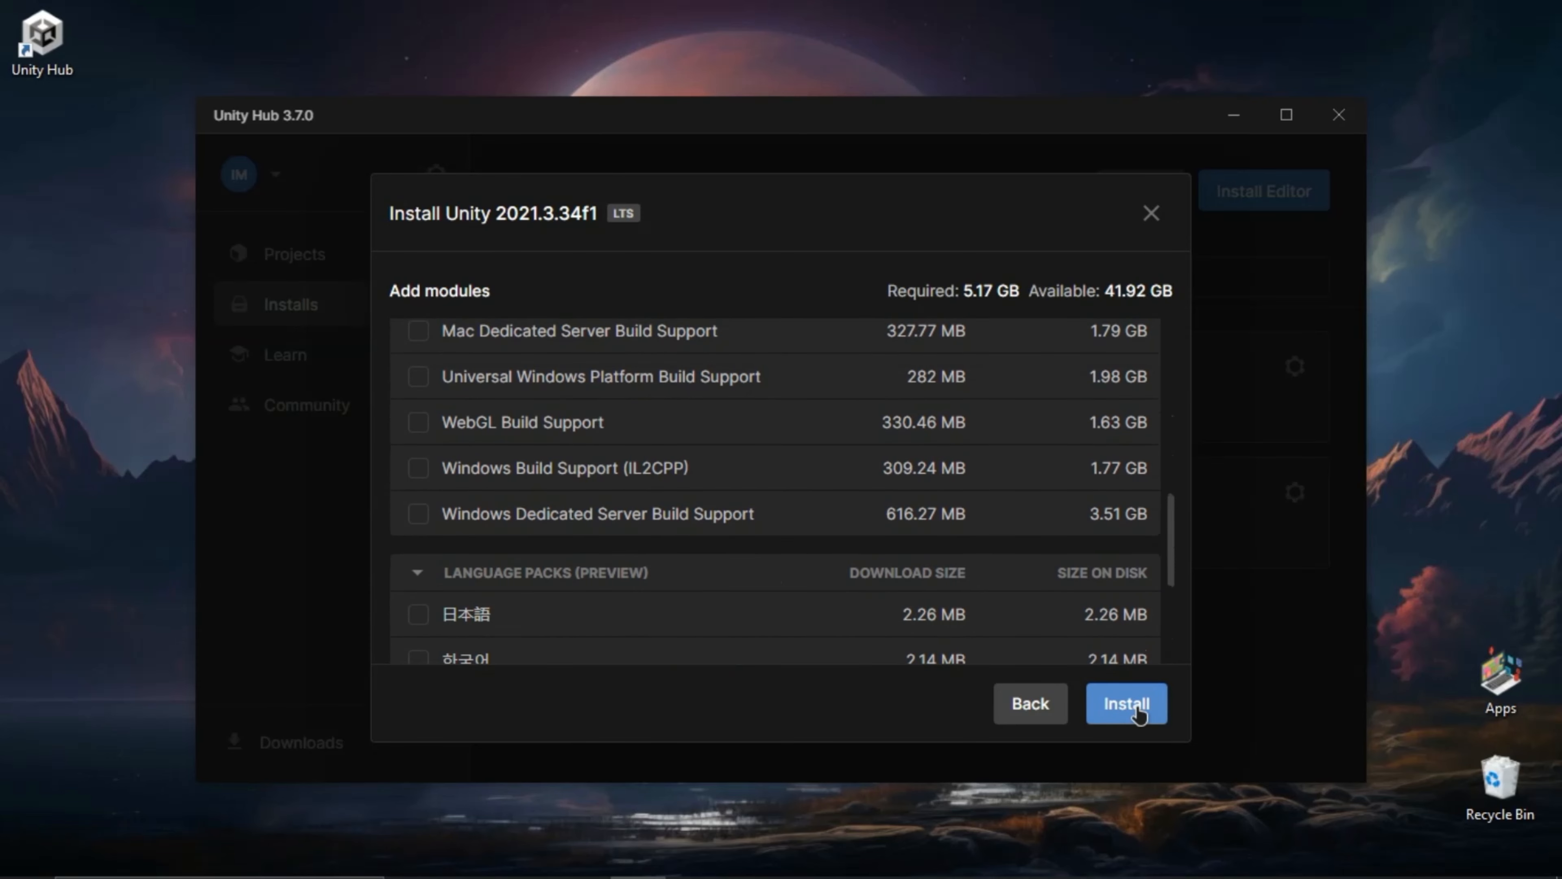
- Install Unity 2021.3.34f1 without extra modules, and check the details of its download before closing the download list
click(1121, 706)
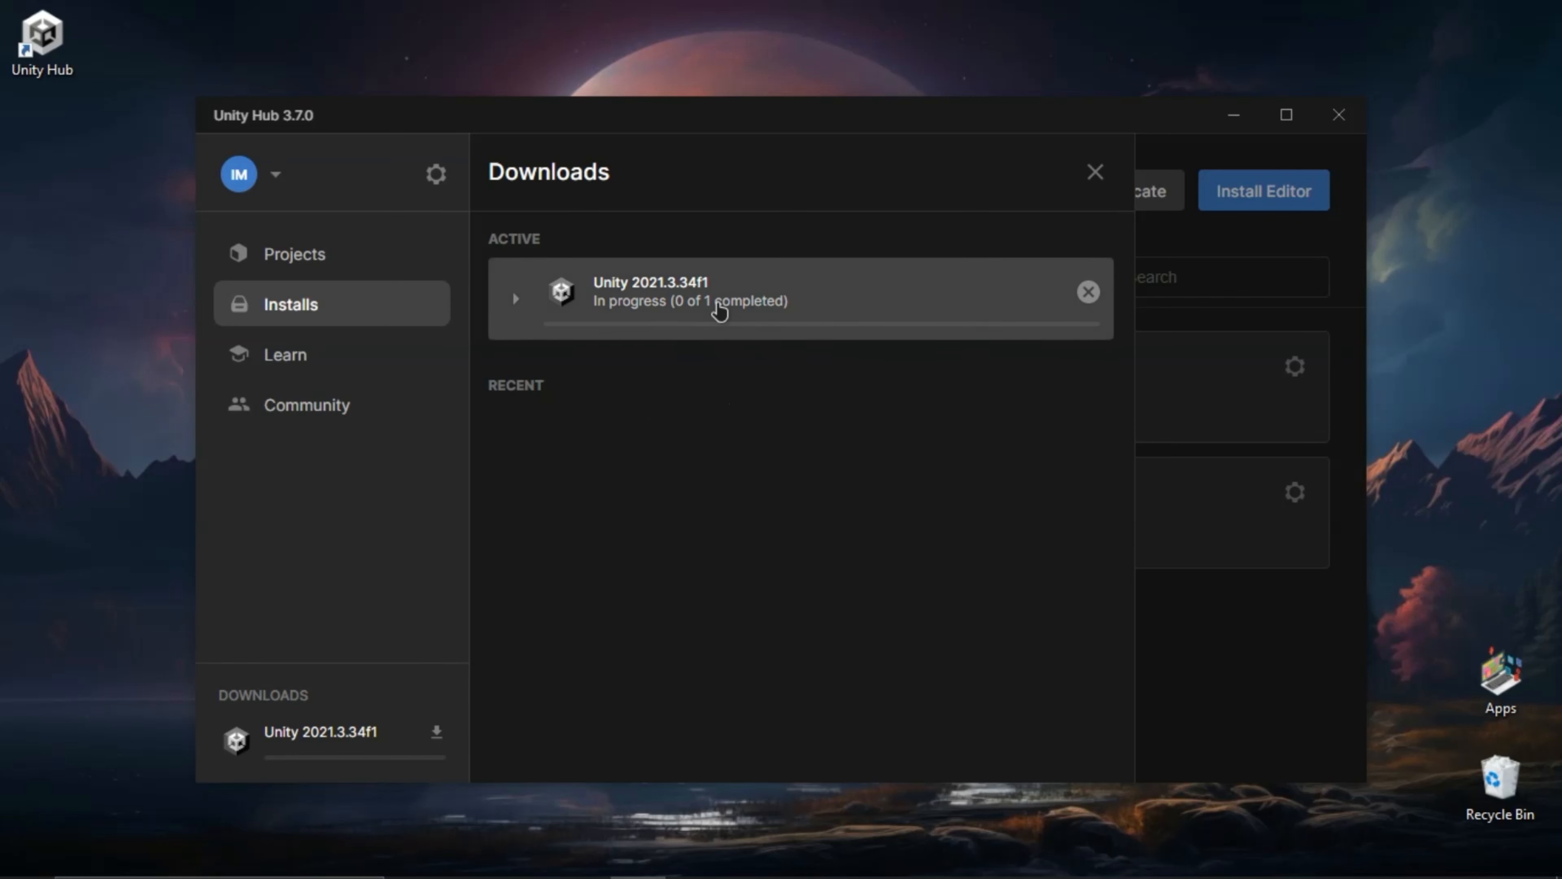
click(715, 308)
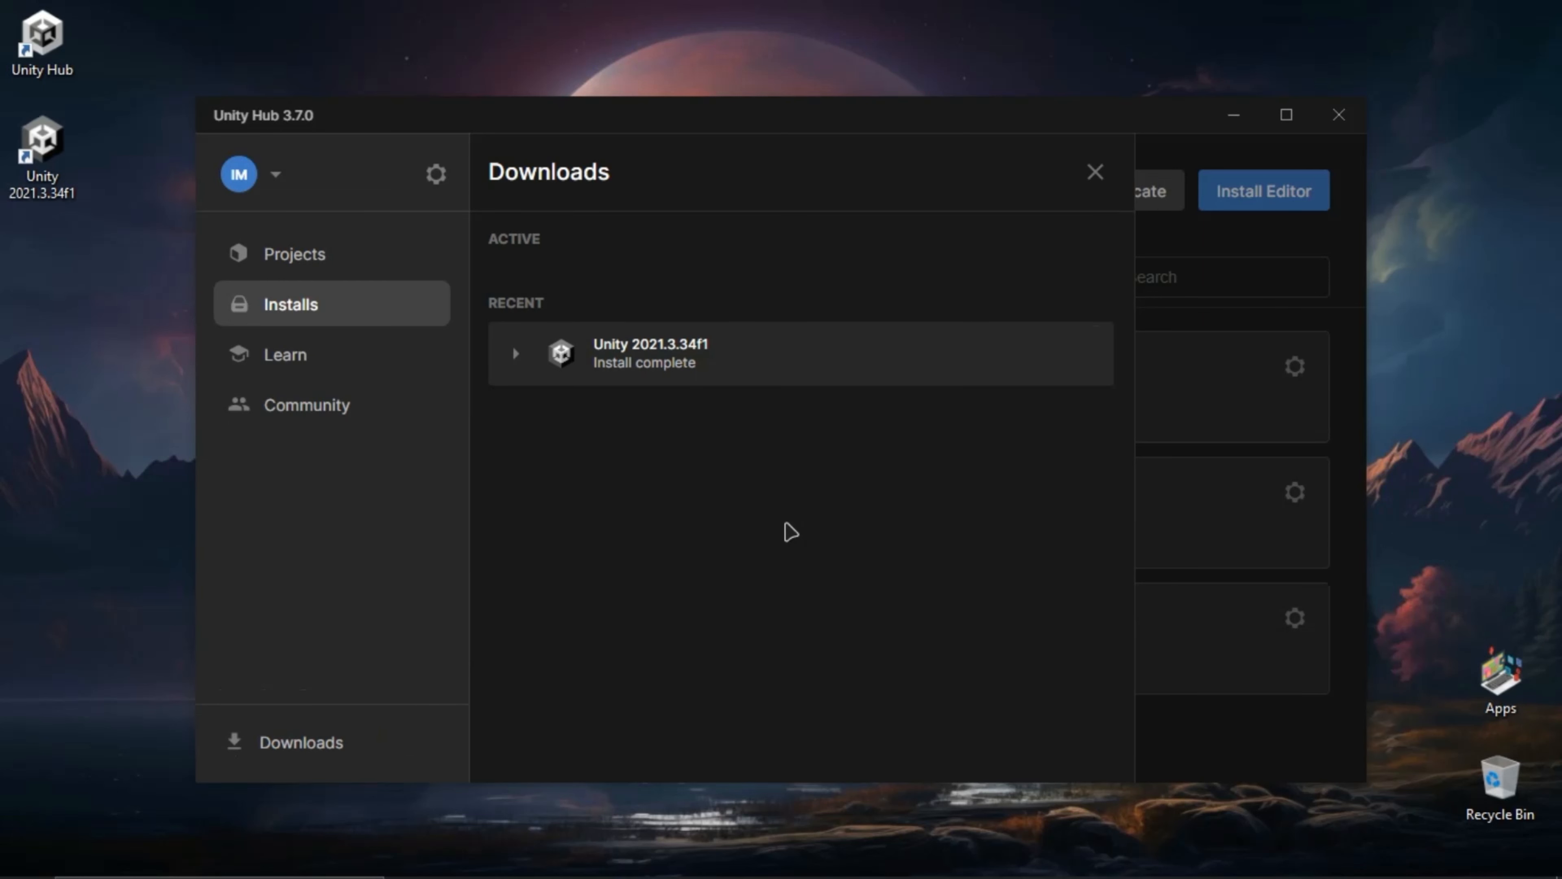
click(517, 353)
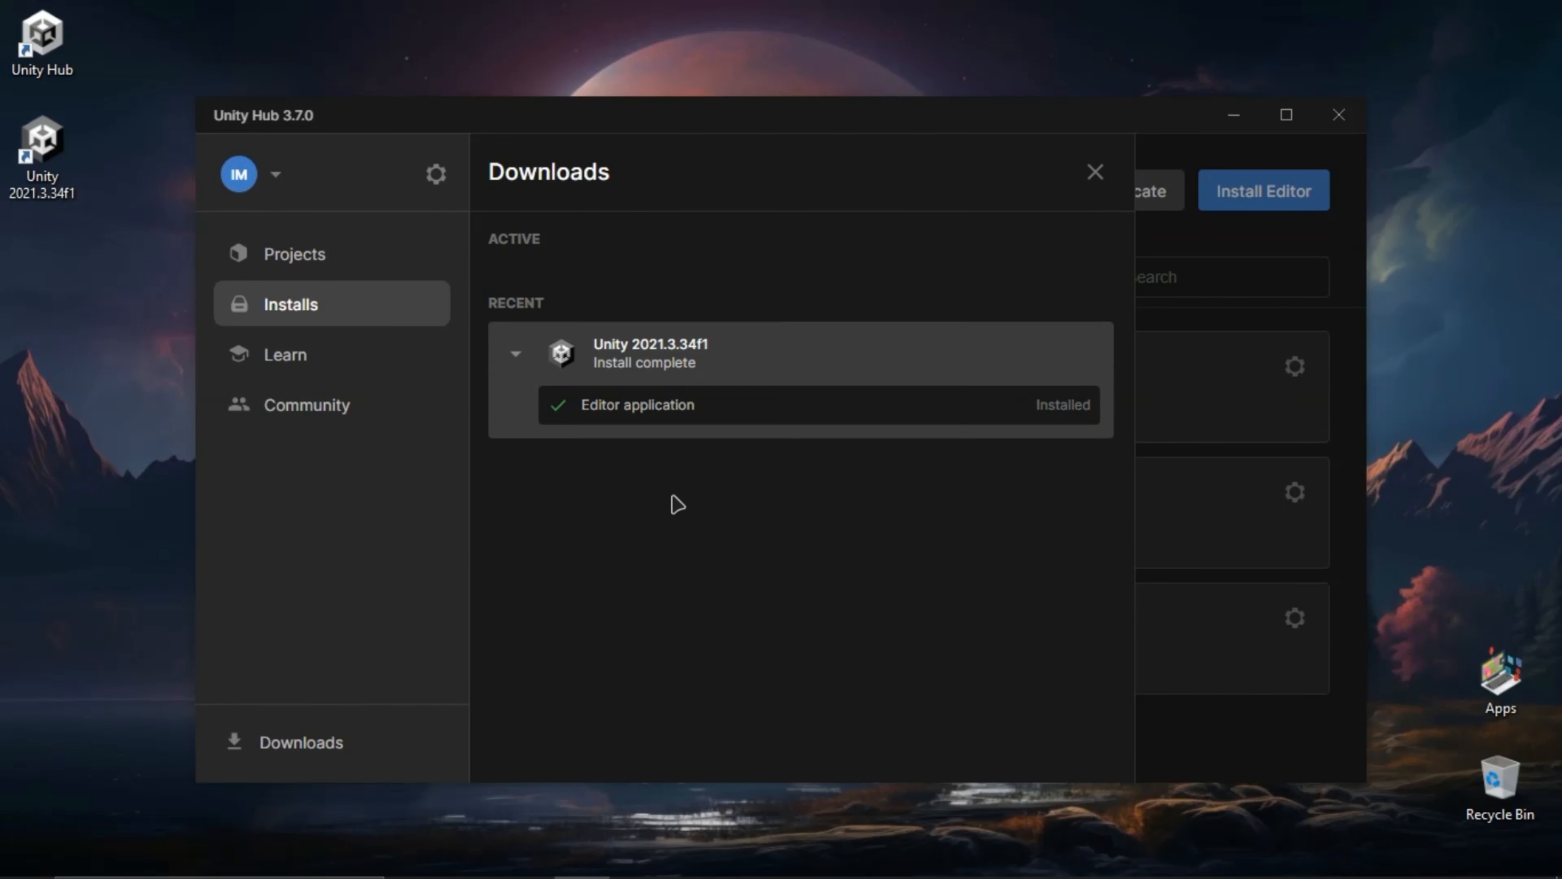
click(1193, 717)
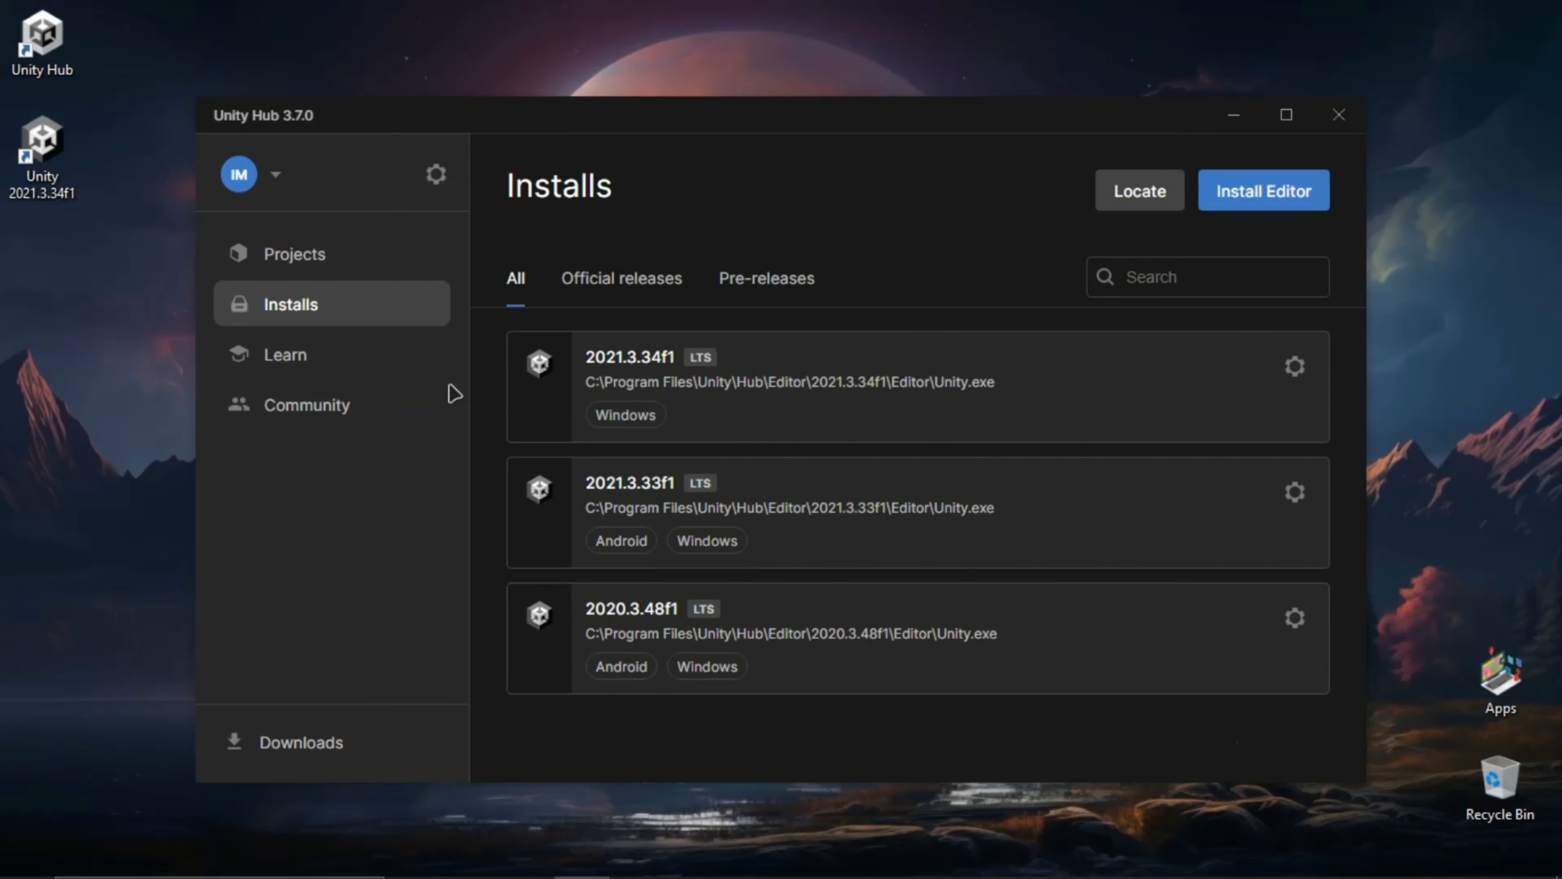
- Start a new project with editor version 2021.3.34f1 and browse the Core and Sample templates
click(296, 254)
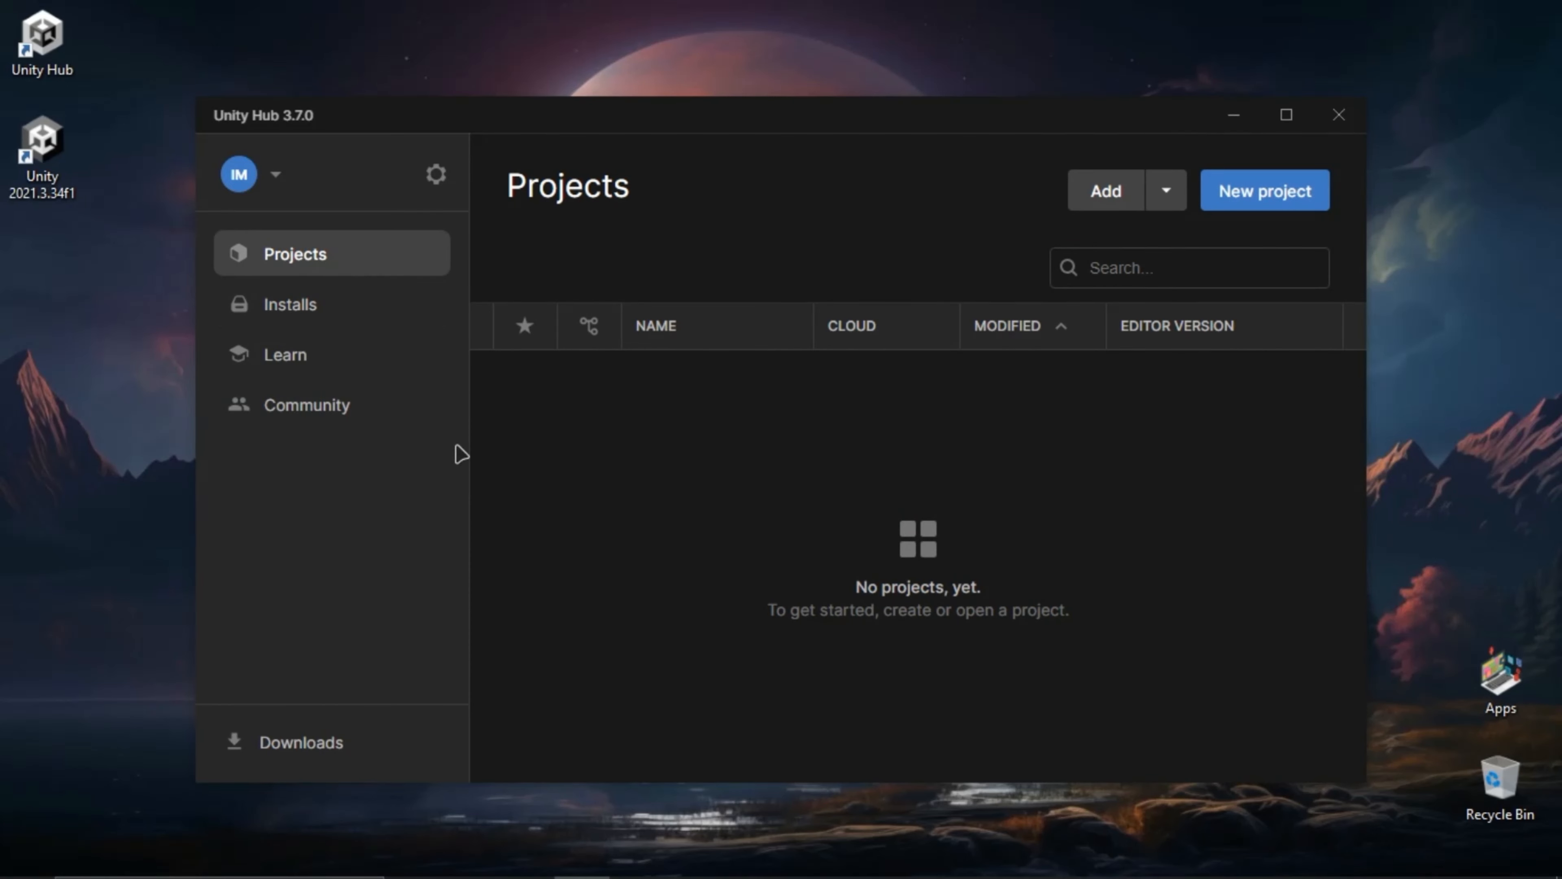
click(1317, 196)
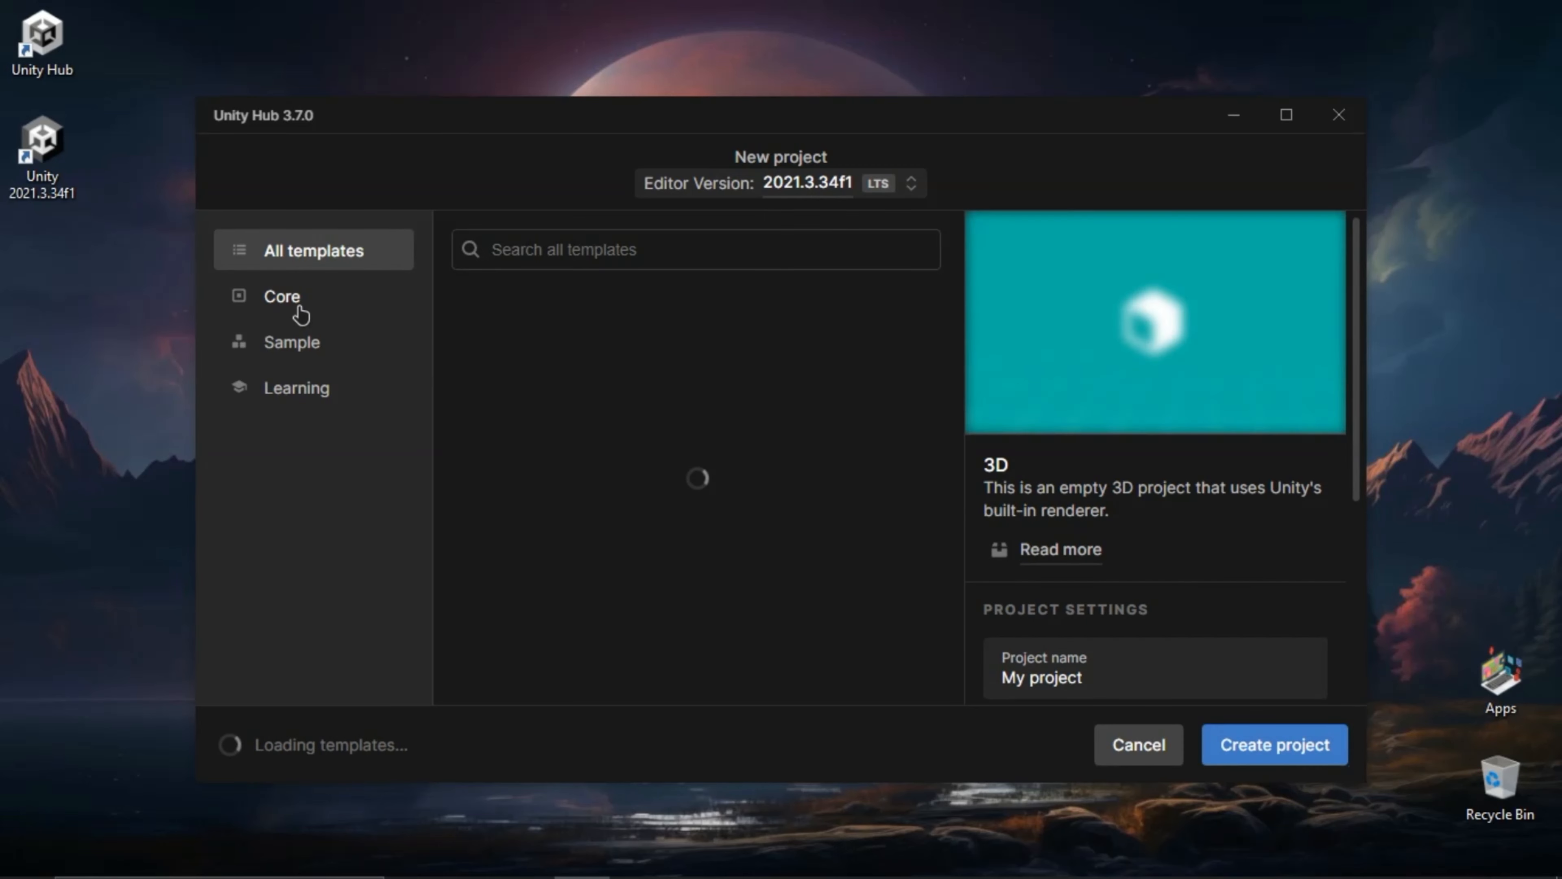
click(301, 311)
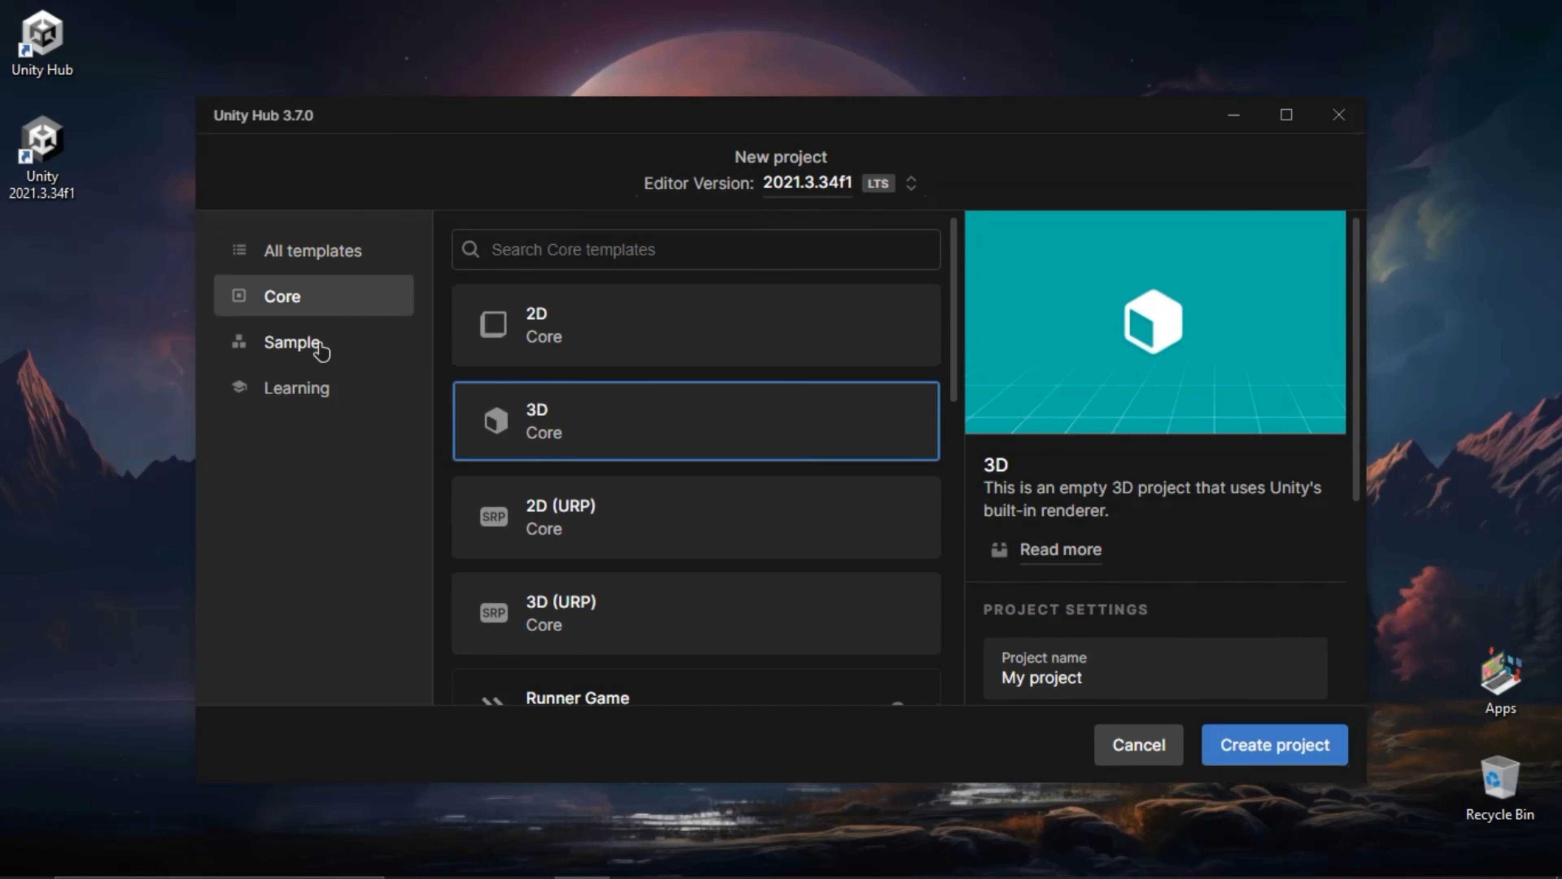
click(318, 345)
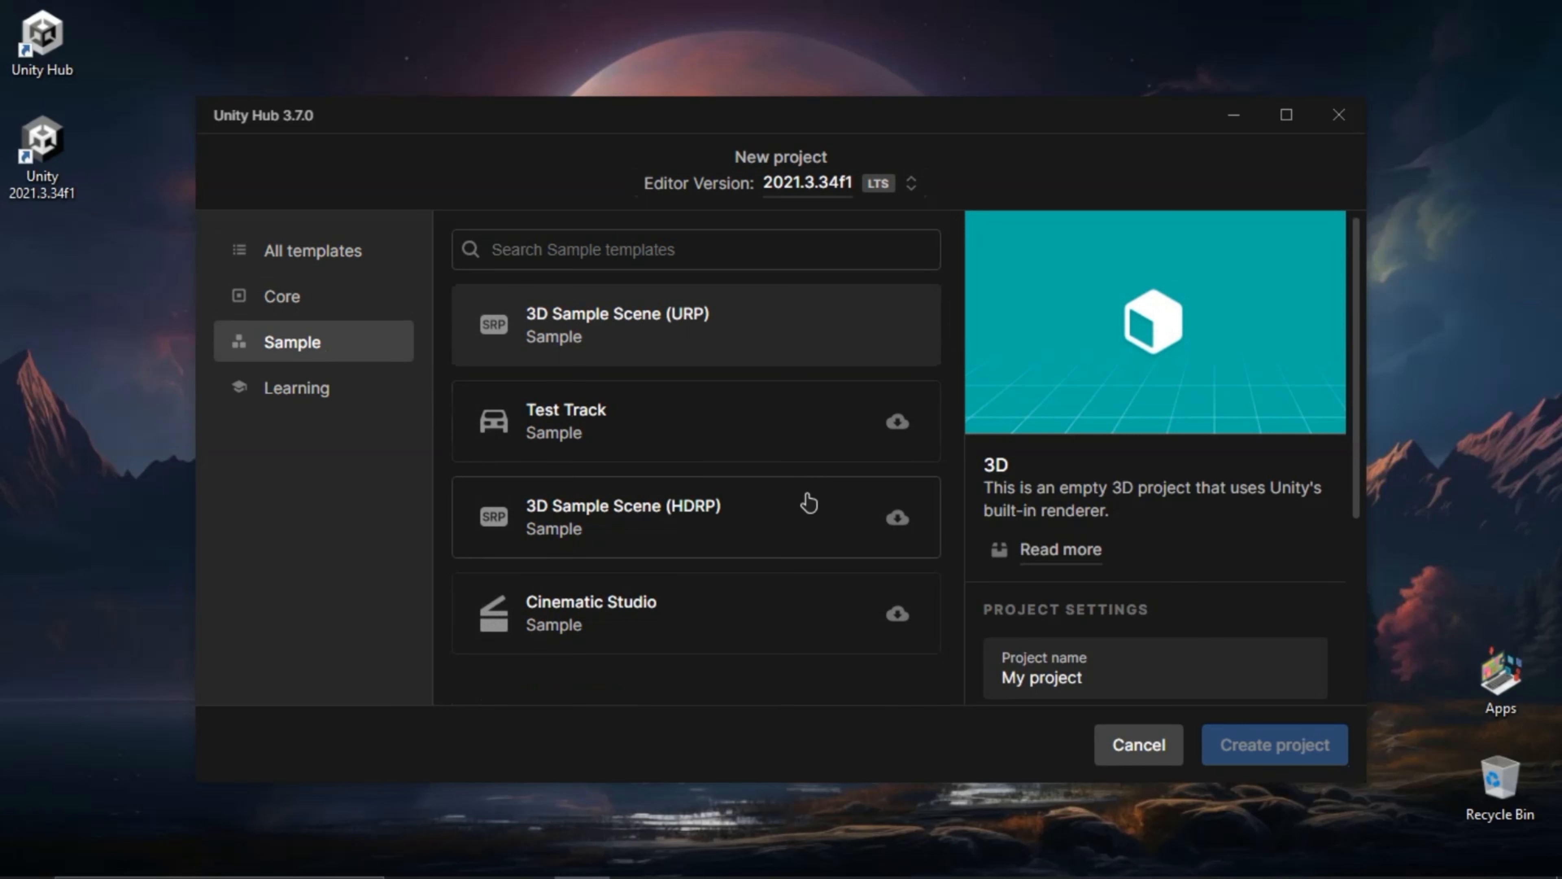
- Preview the 3D Sample Scene (URP), Test Track, 3D Sample Scene (HDRP) and Cinematic Studio sample templates
click(687, 340)
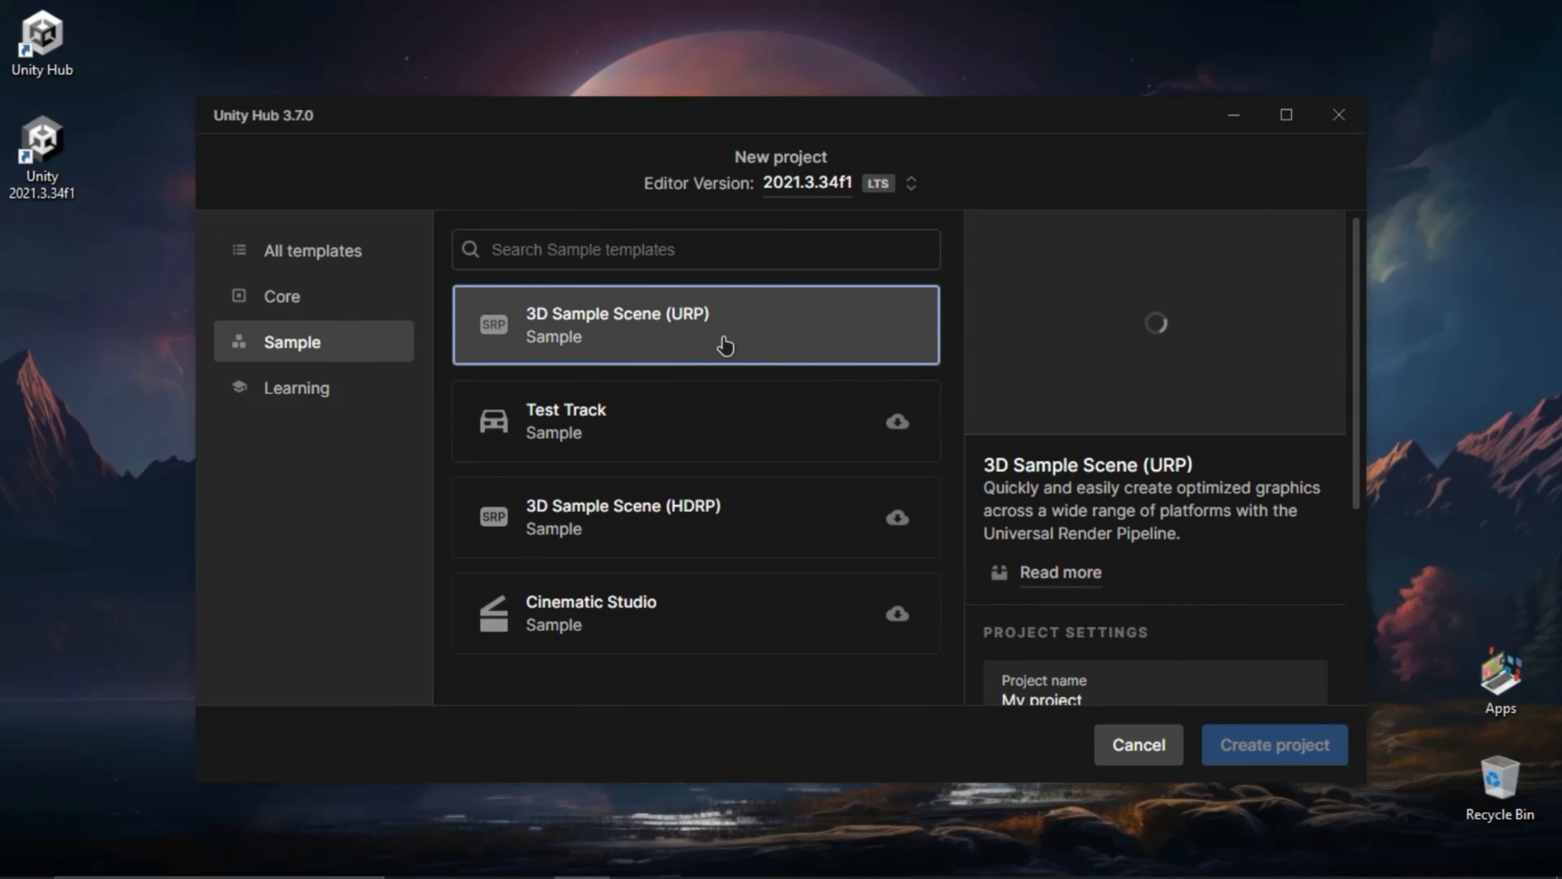
click(653, 409)
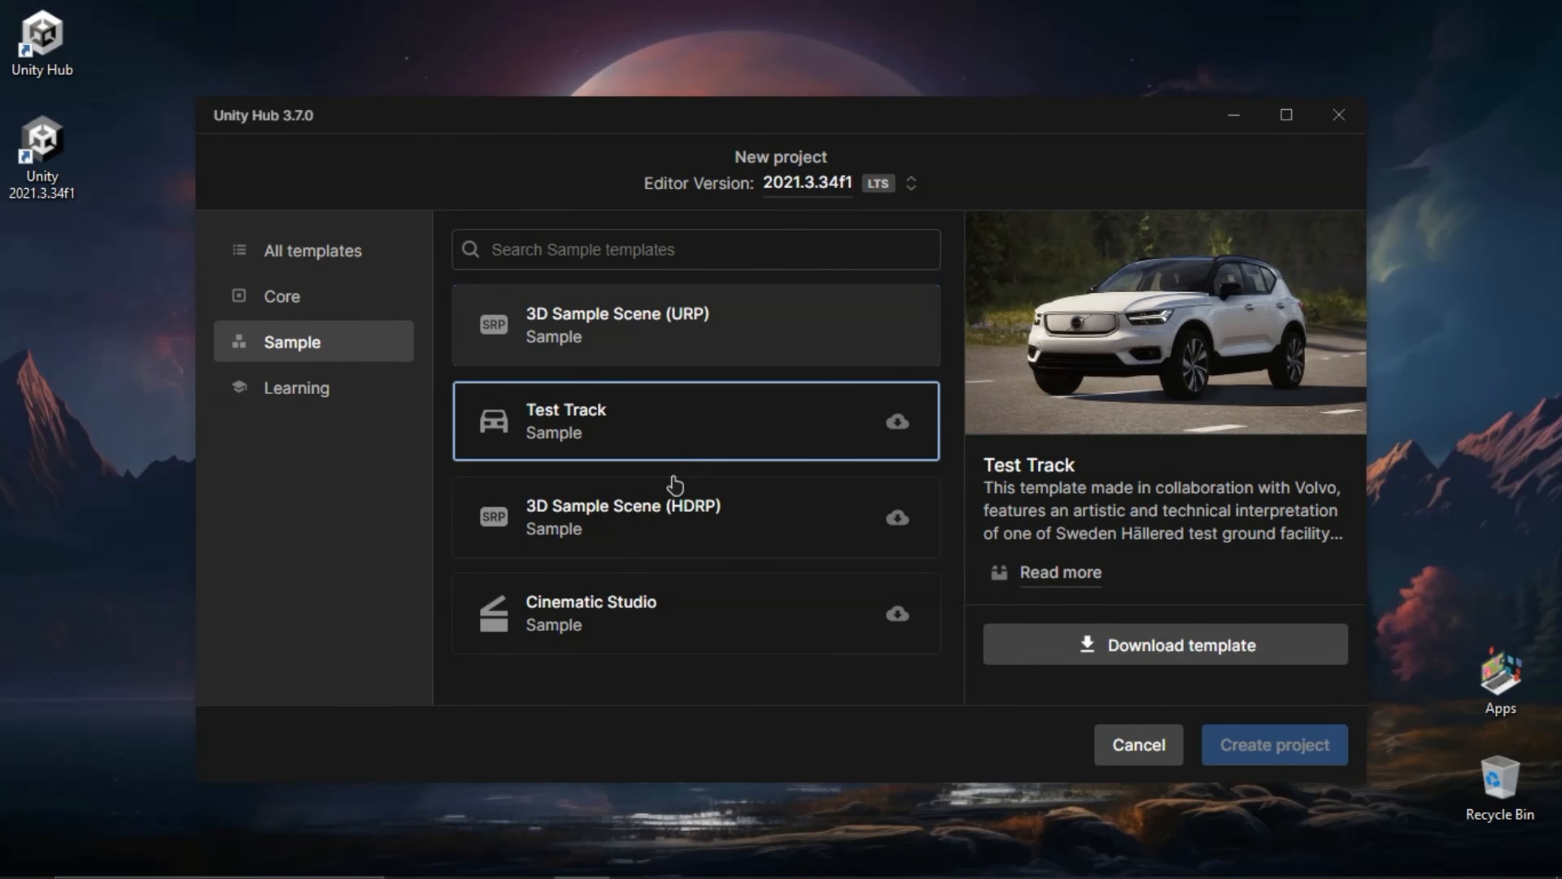
click(675, 491)
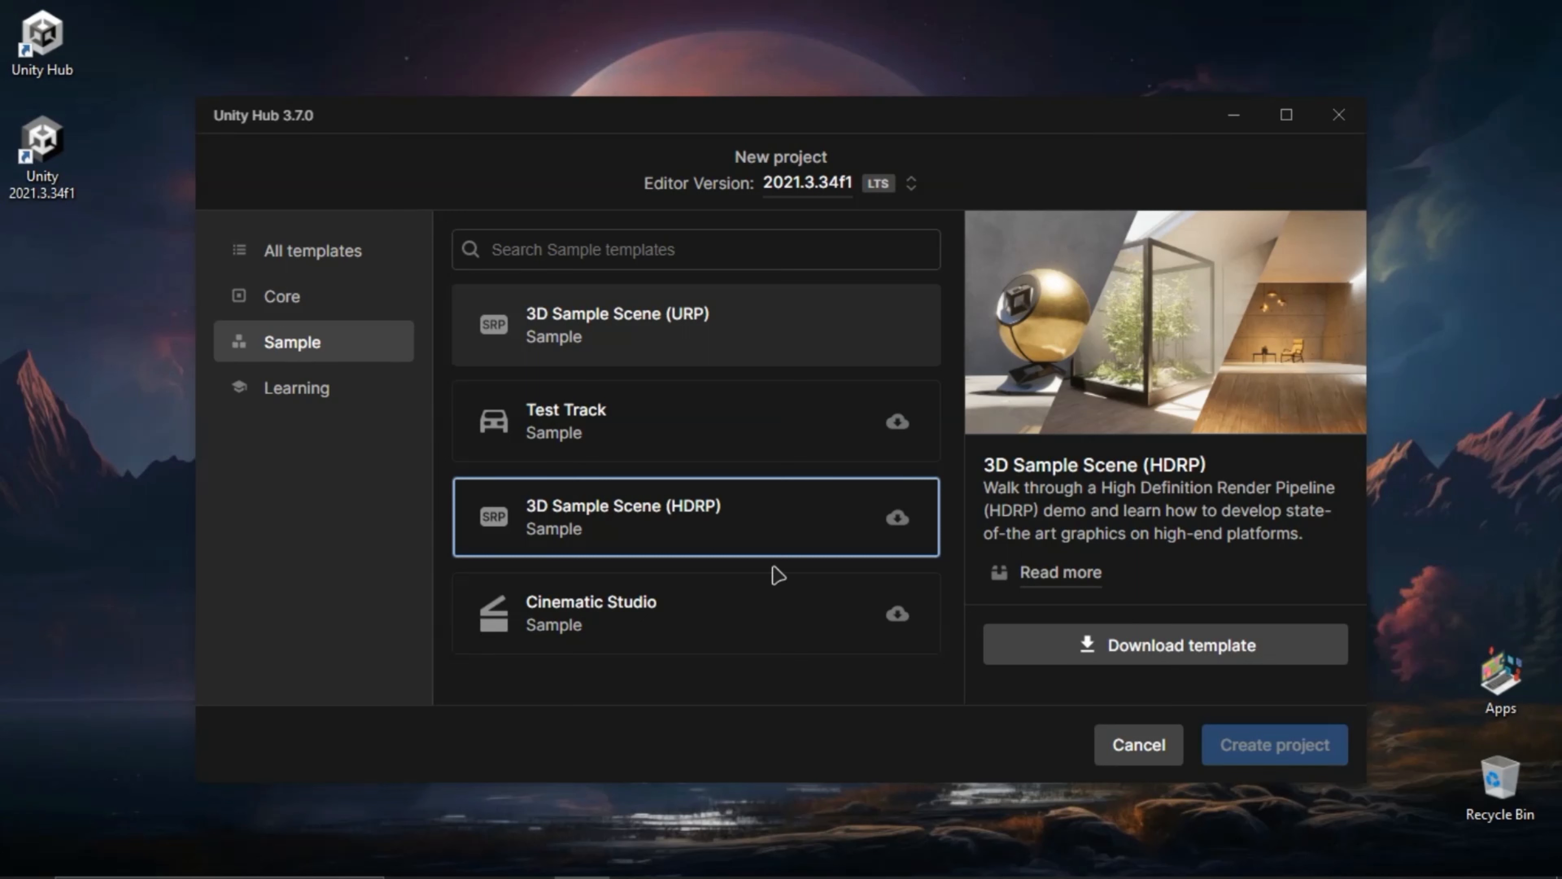
click(617, 640)
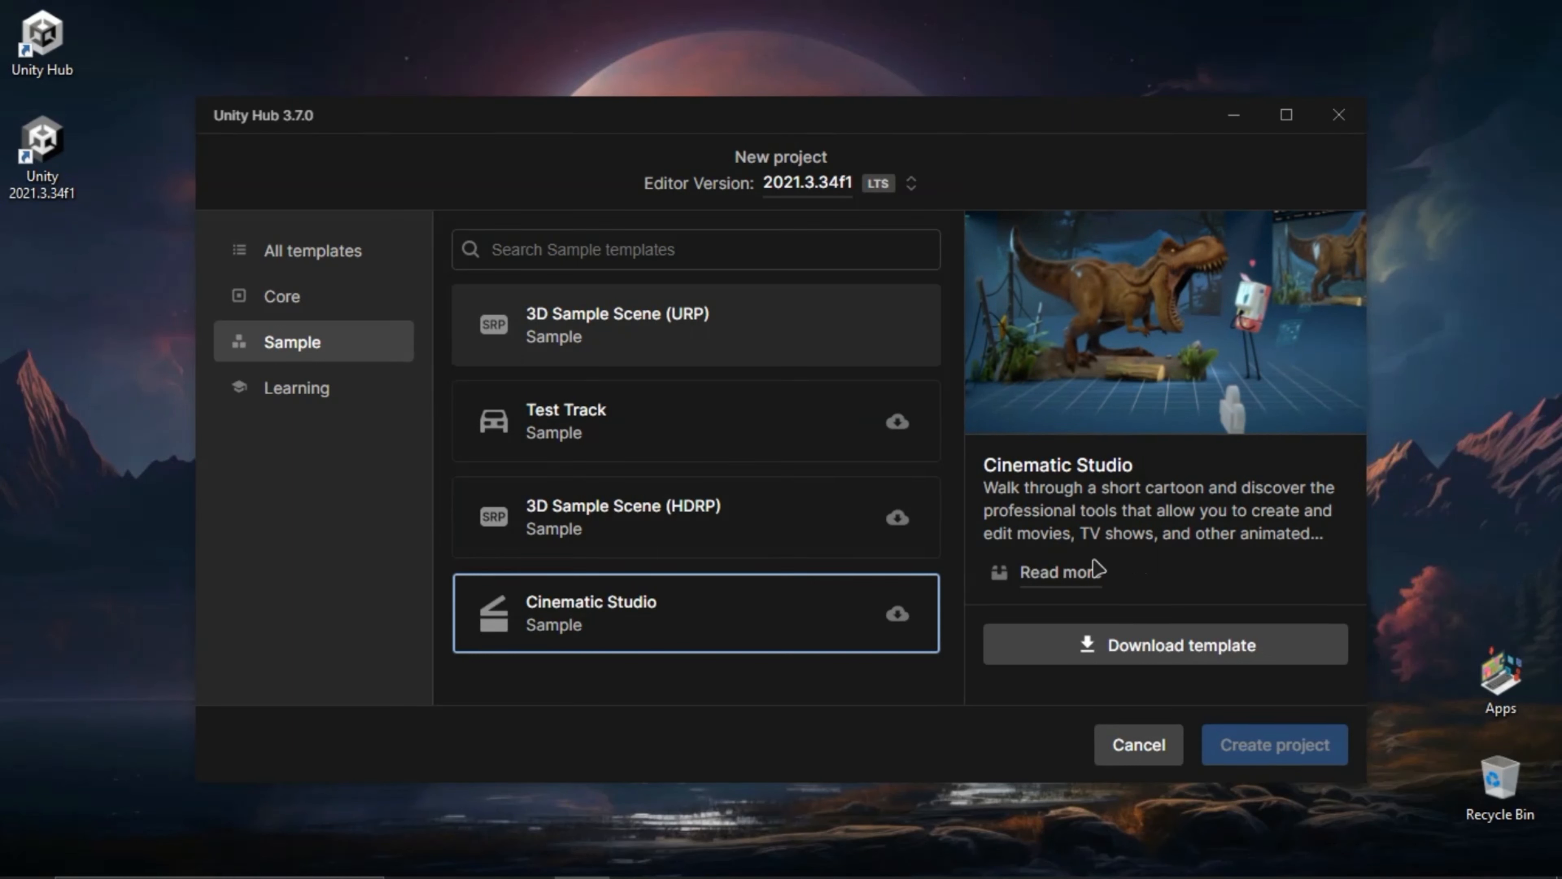
- Select the 3D Sample Scene (URP) template and name the project "Wolly Code Project"
click(607, 339)
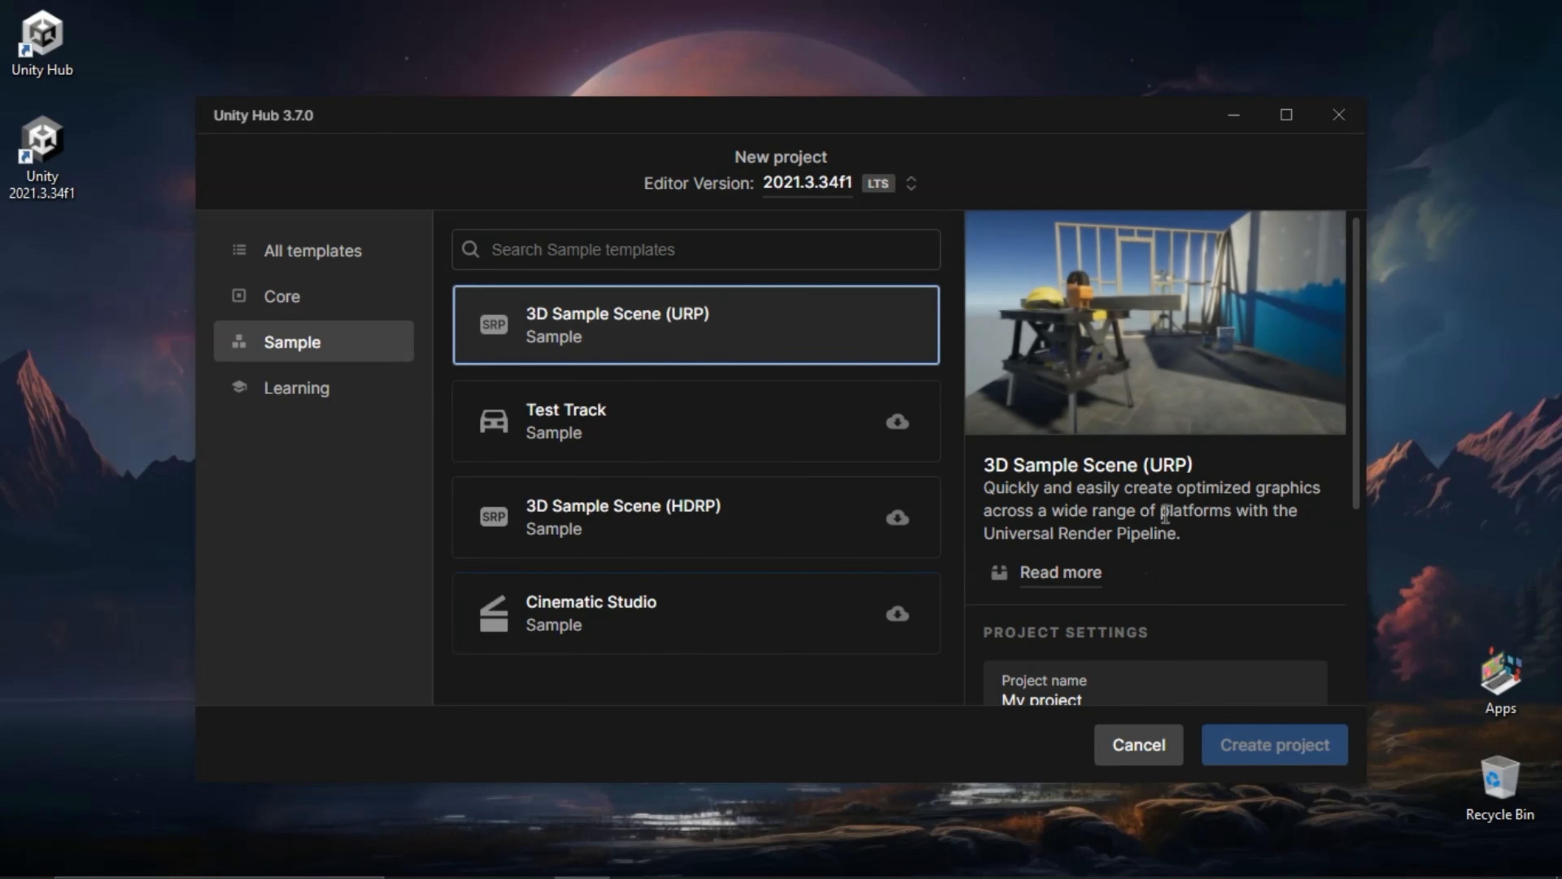
scroll(1161, 532, down, 5)
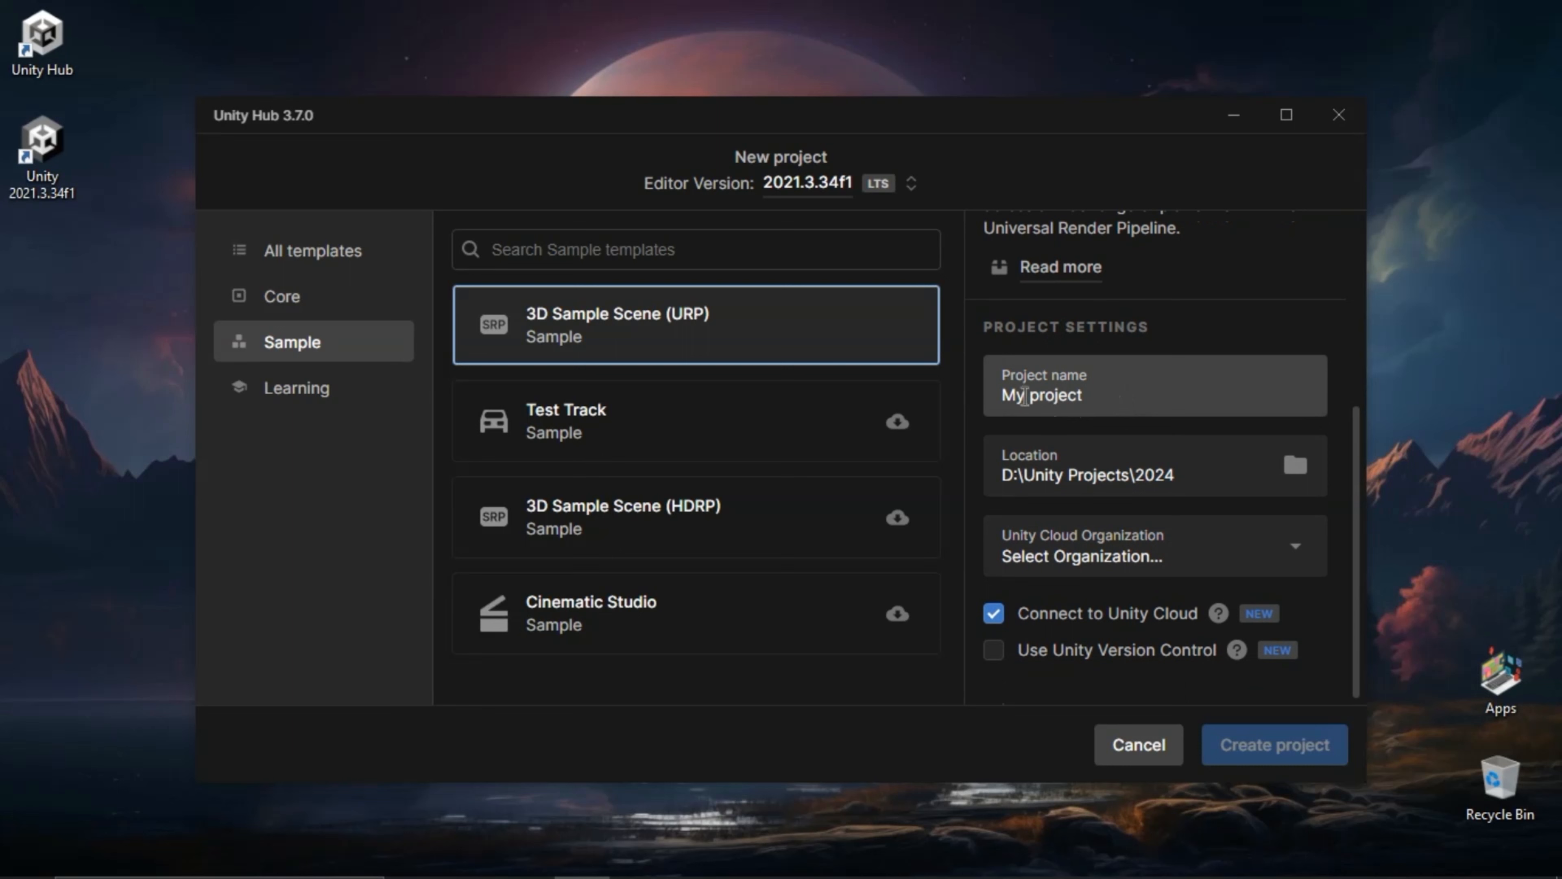
drag(1133, 399, 972, 419)
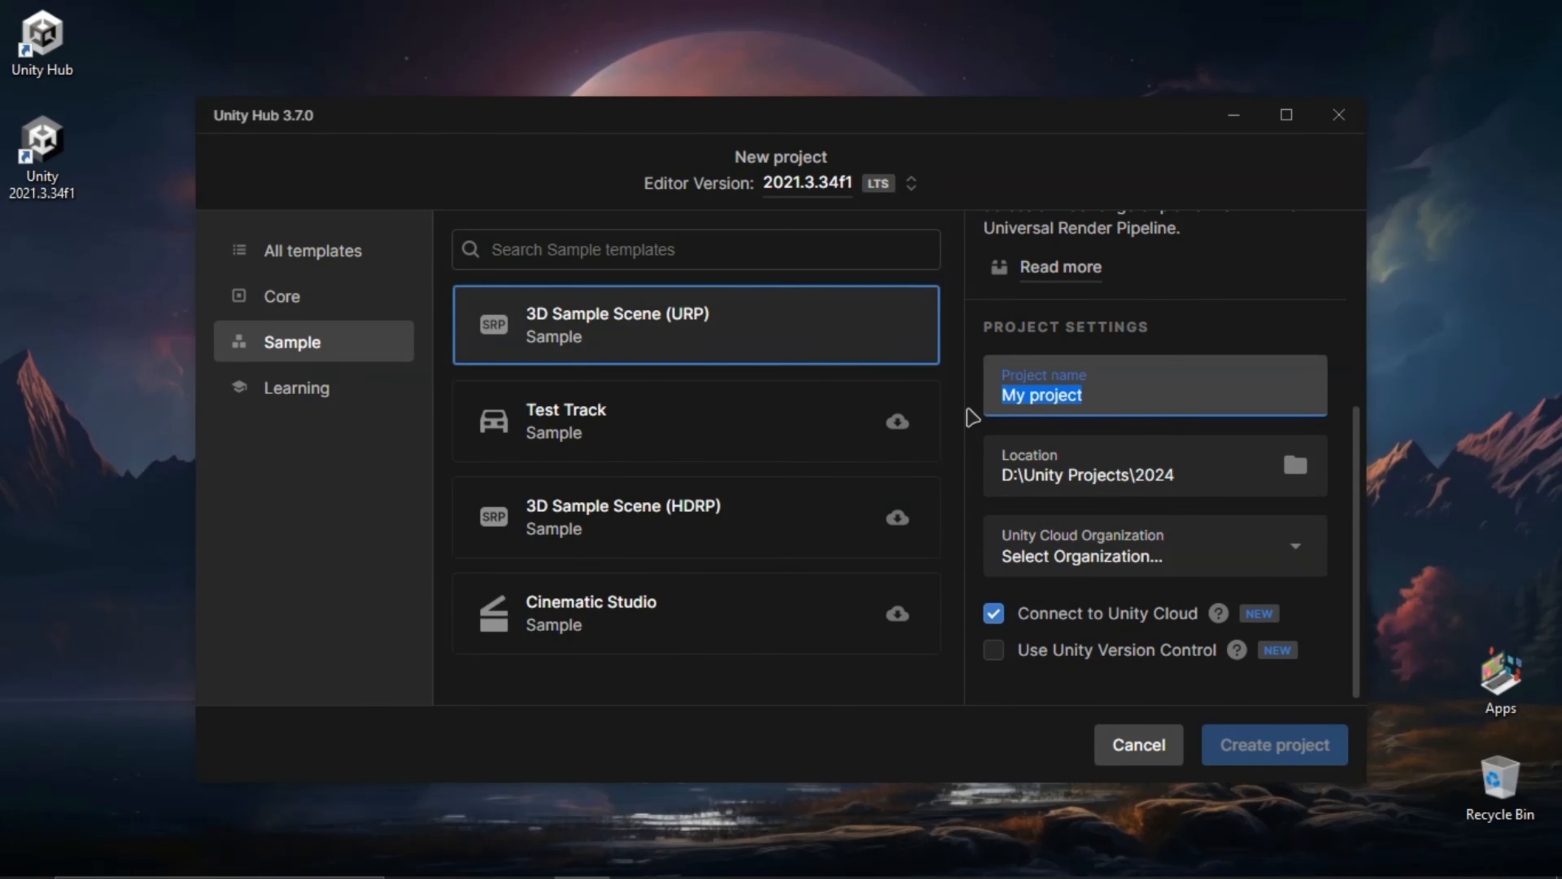
text(Wolly )
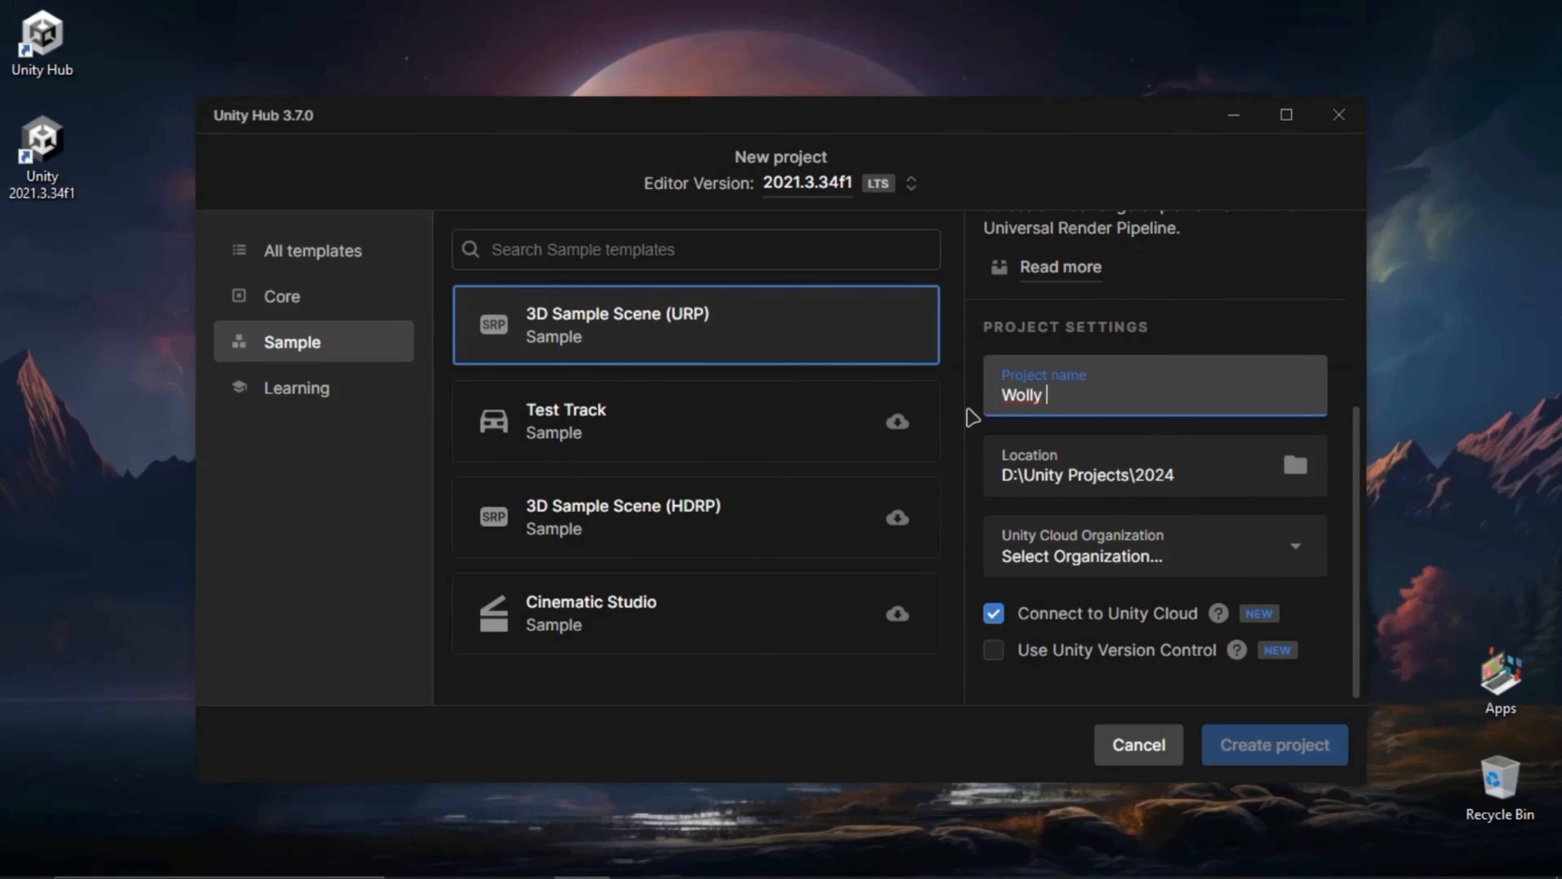
text(Code Project)
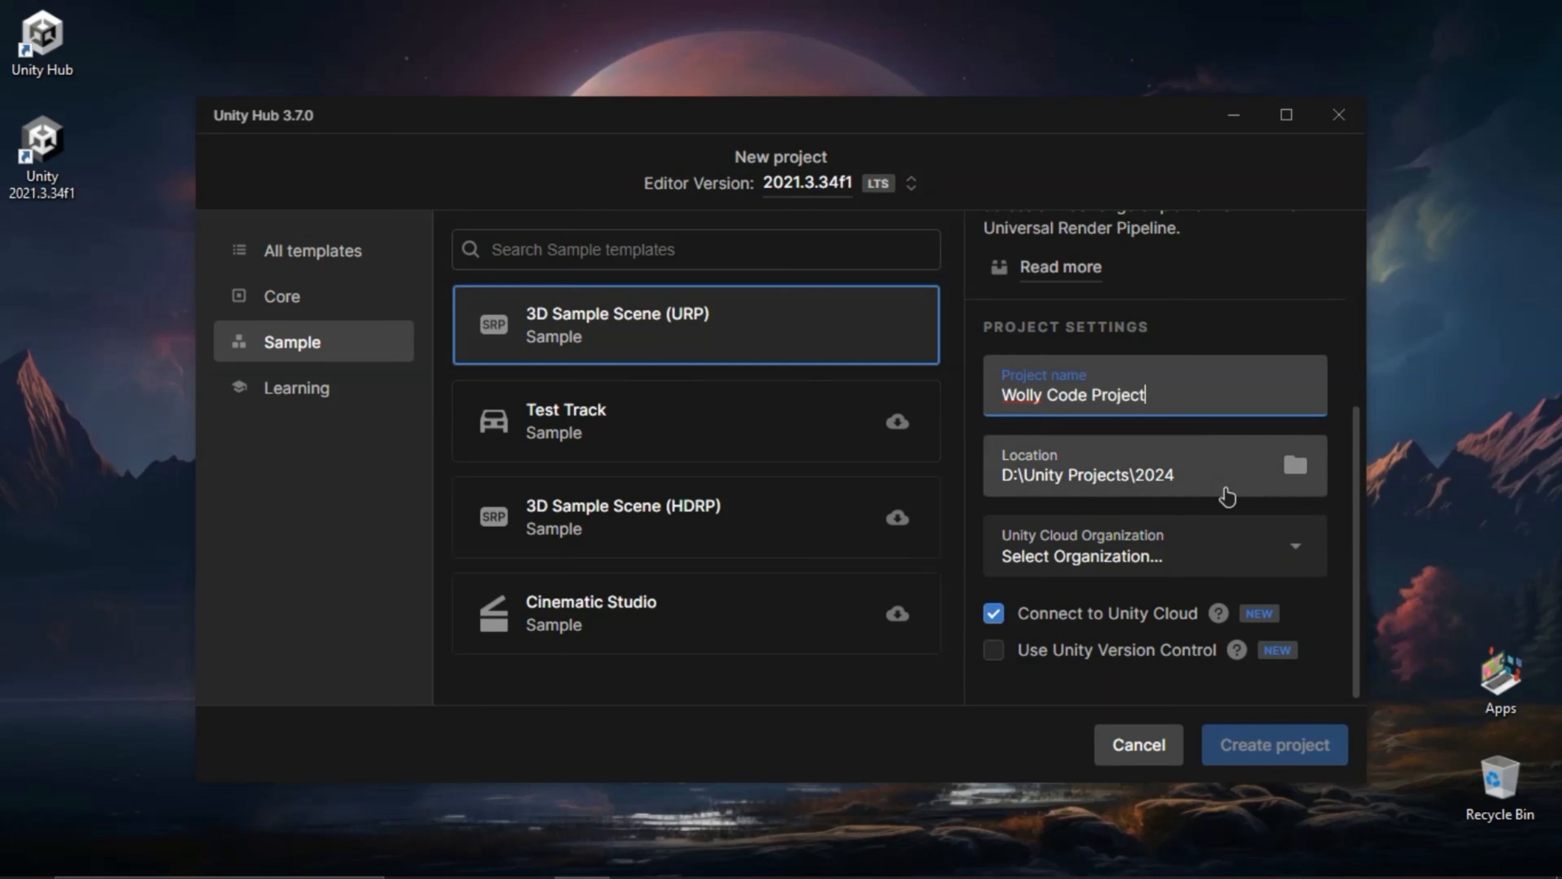
- Choose the Unity Cloud organization for the project and turn off Connect to Unity Cloud
click(1125, 557)
click(1126, 557)
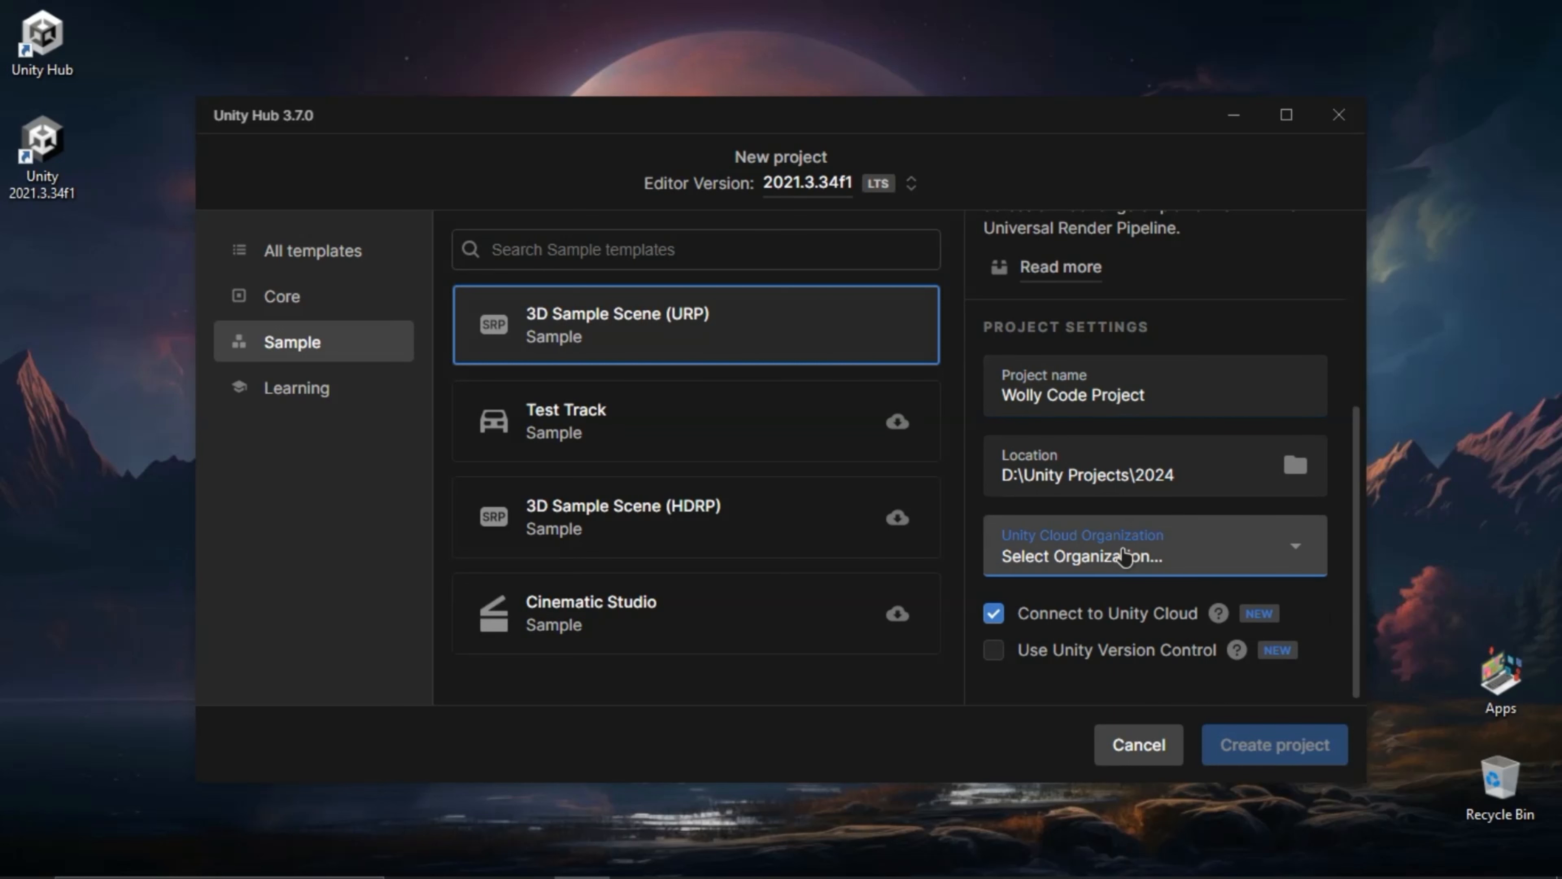
click(1125, 557)
click(1157, 583)
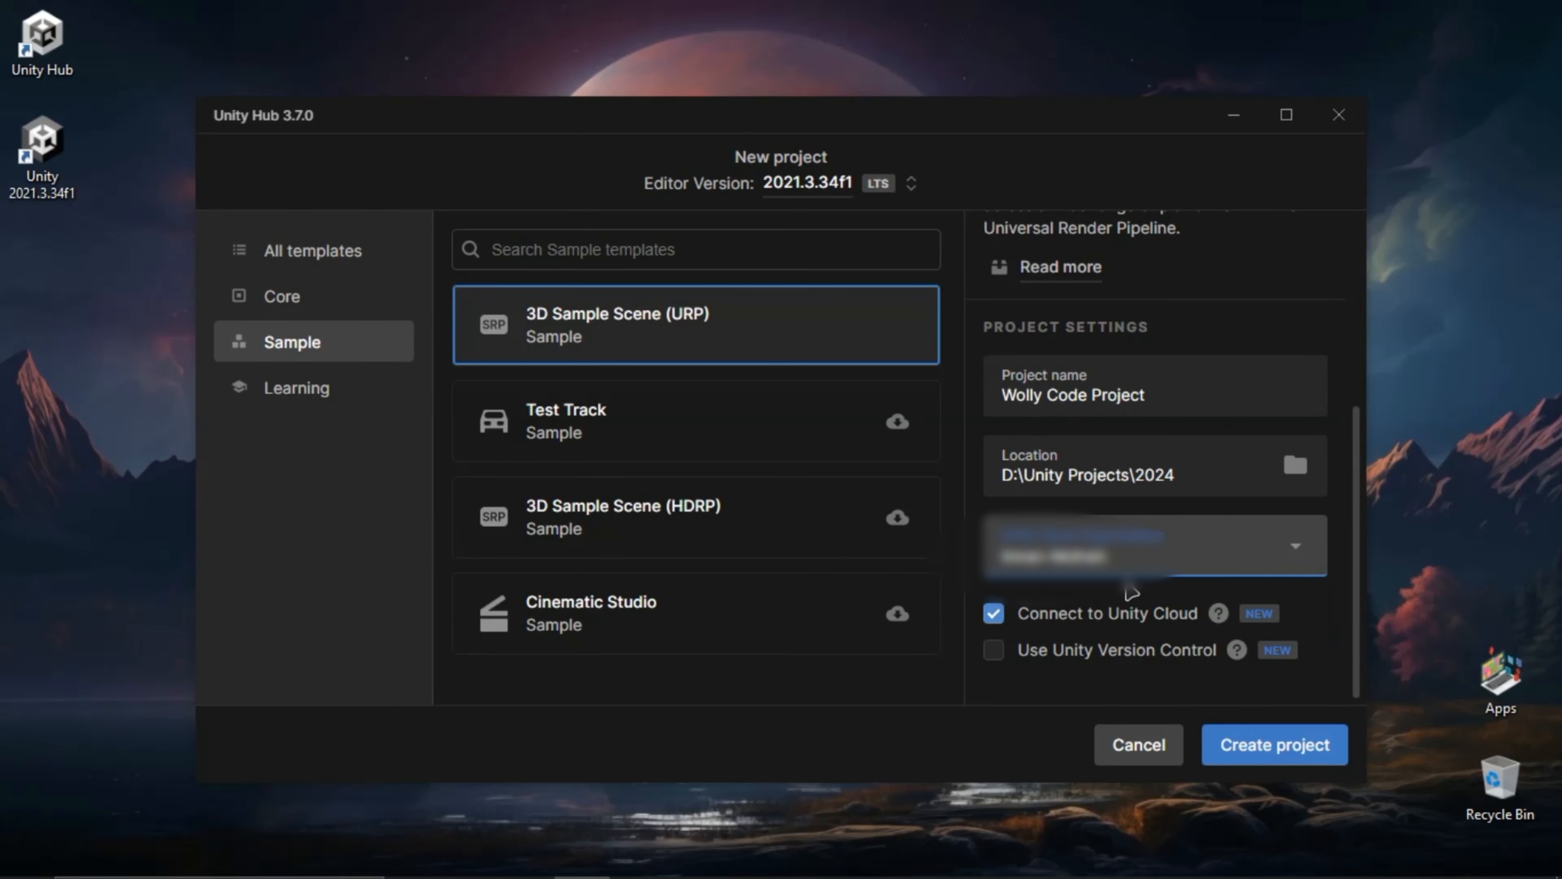
click(993, 613)
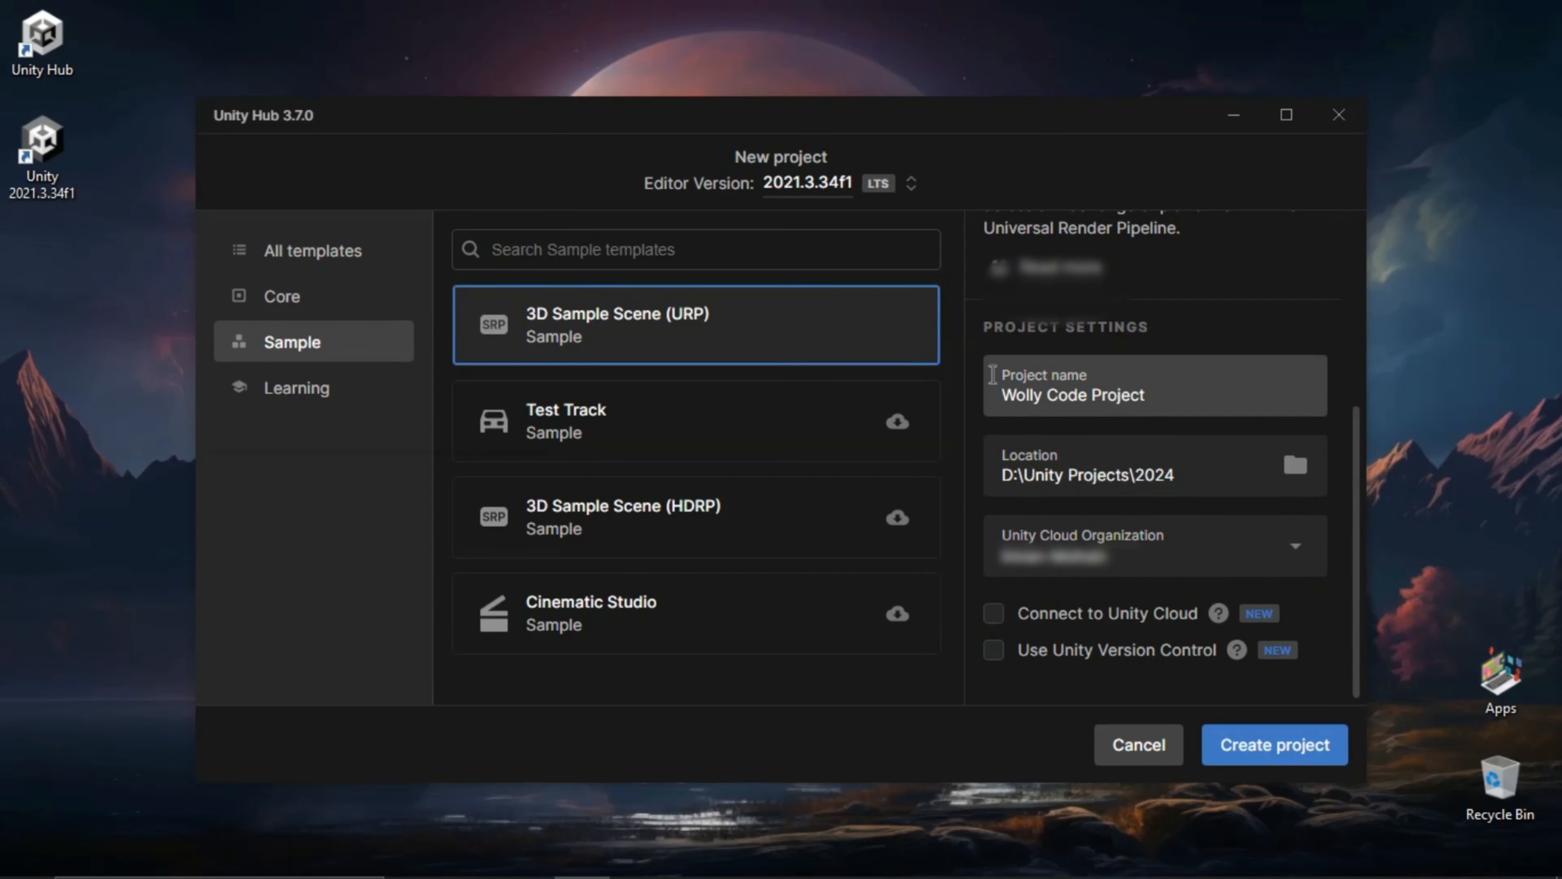
- Create the project and select the Example Assets object in SampleScene once the editor opens
click(1277, 742)
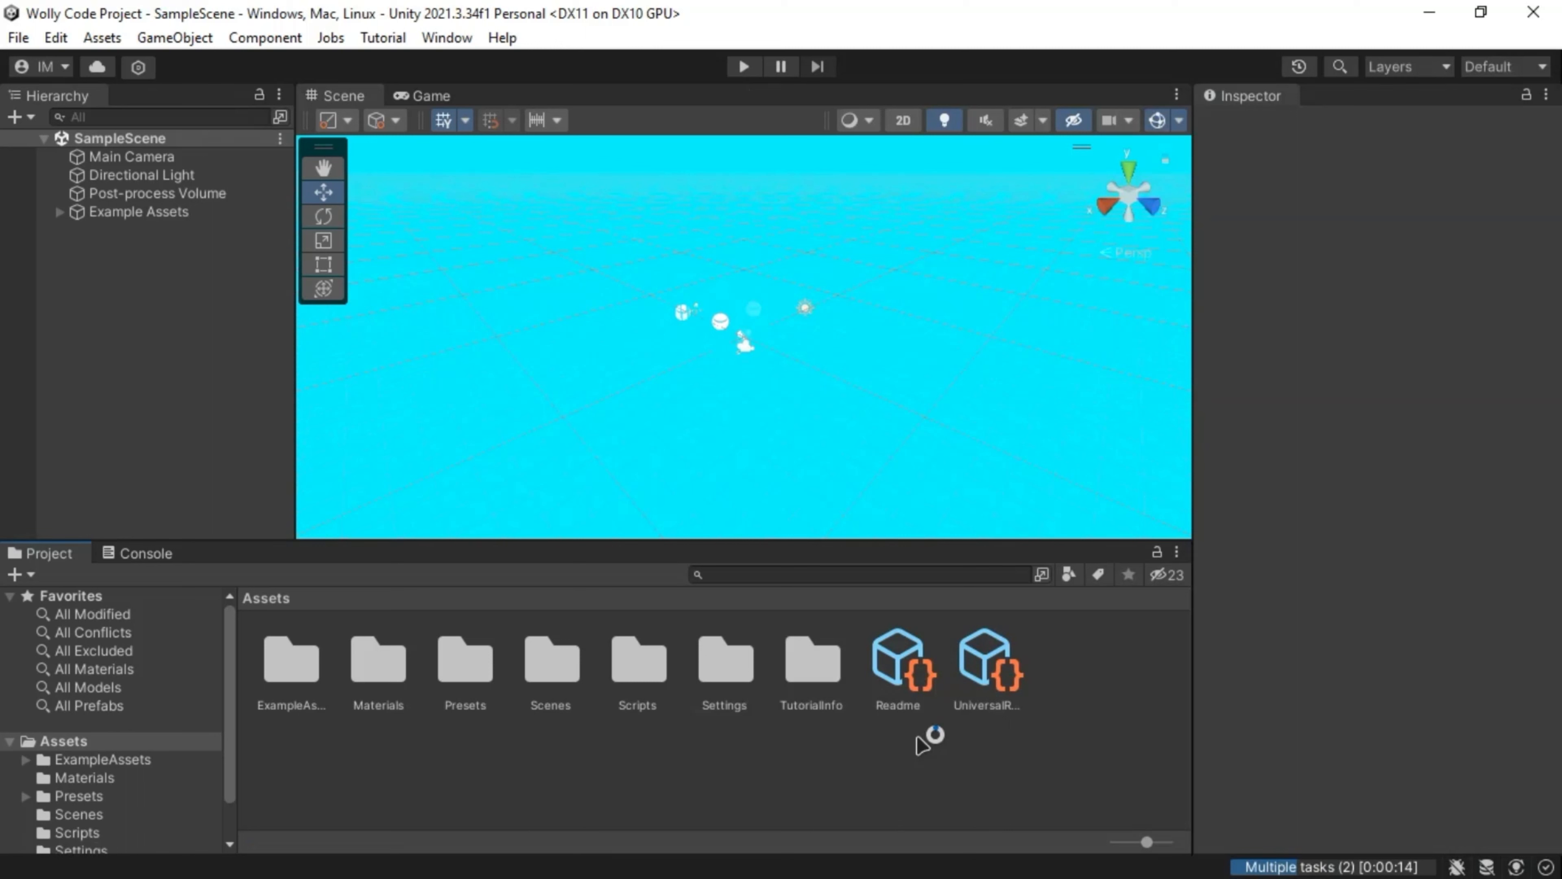
click(129, 211)
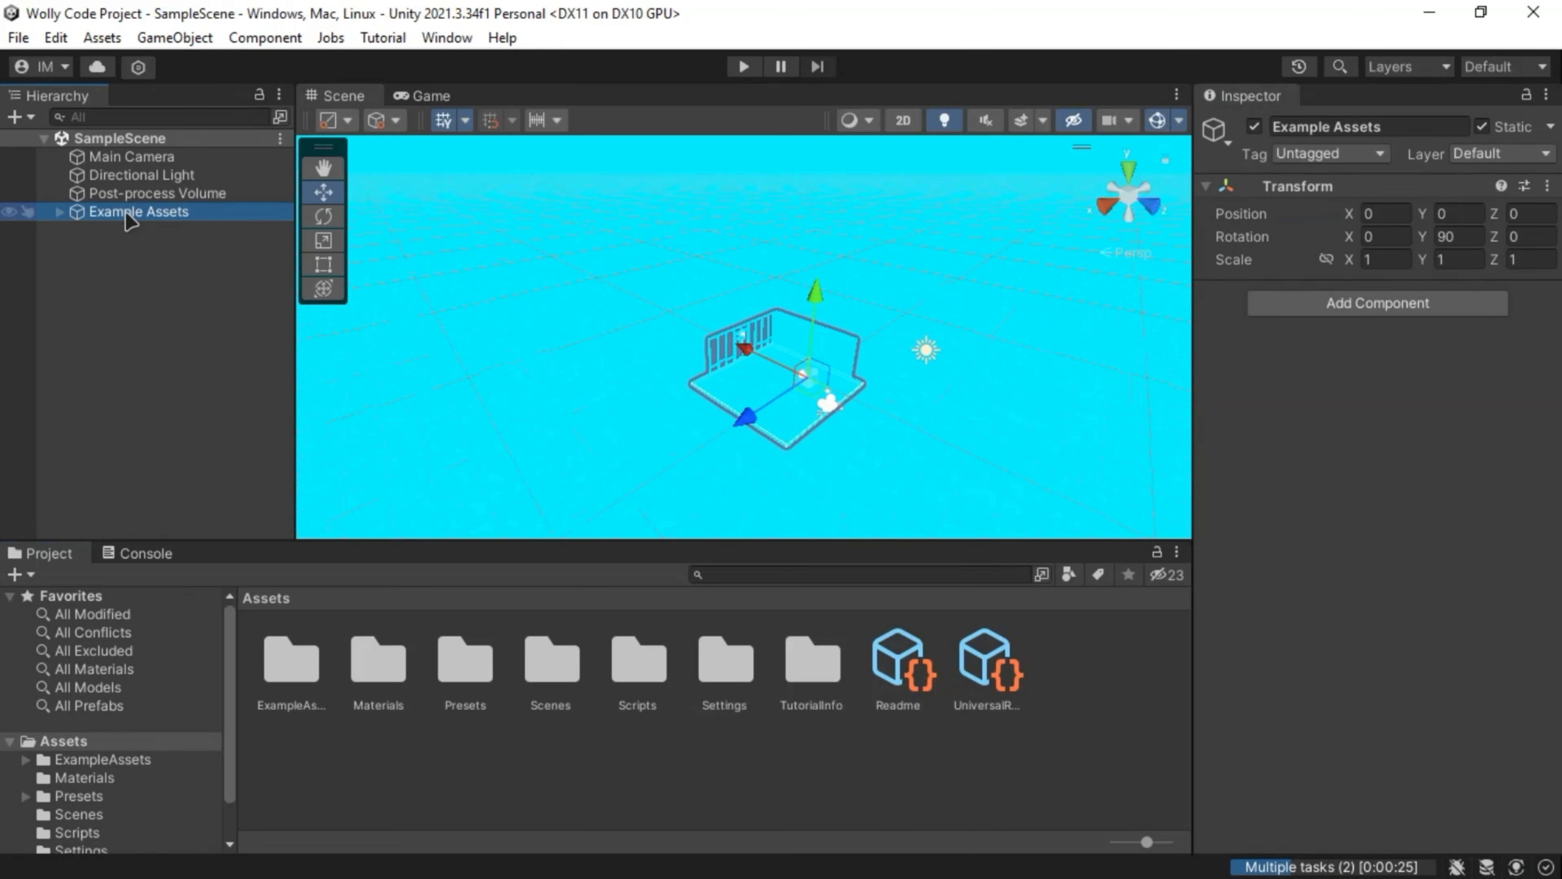